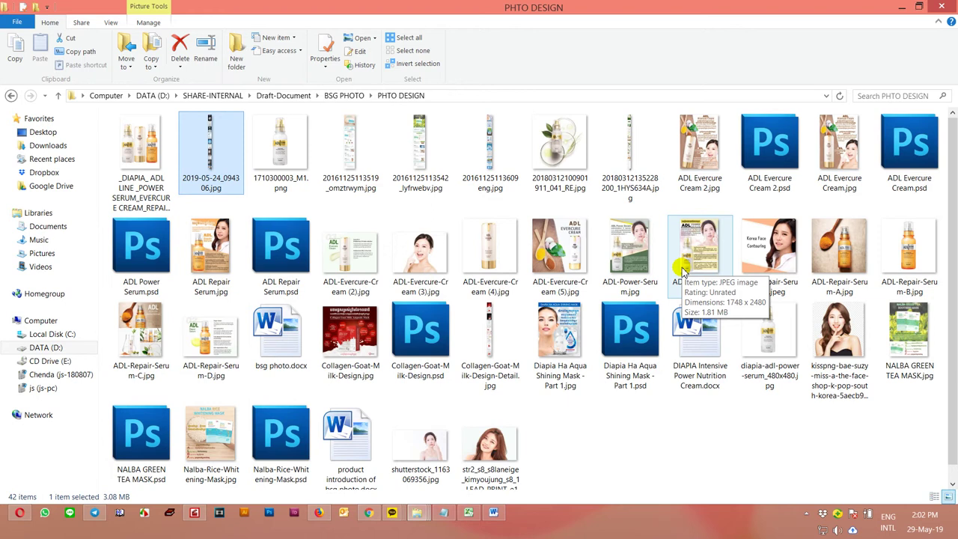
Open 2019-05-24_094306.jpg from Photo Viewer in Adobe Photoshop CS5.
double_click(215, 144)
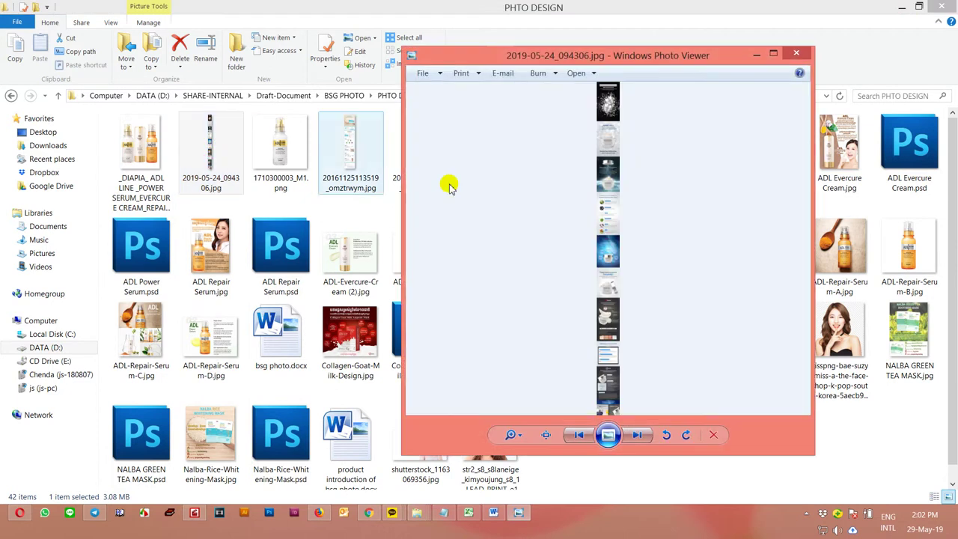
right_click(620, 217)
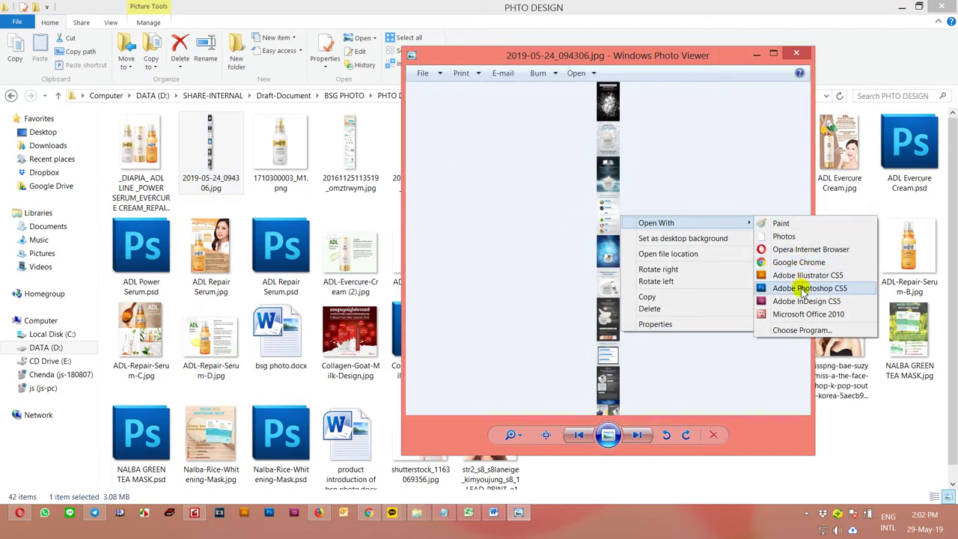
left_click(808, 288)
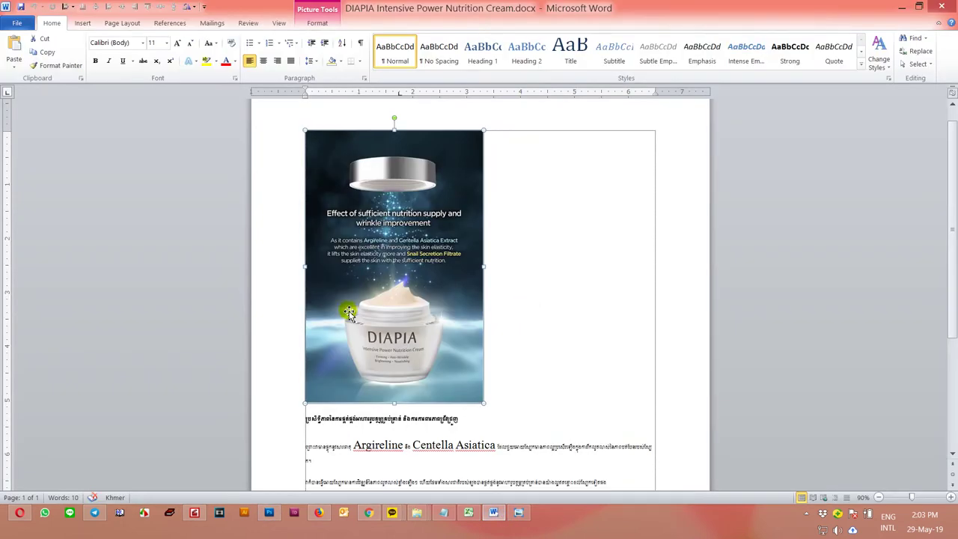
Look over the Khmer text in the DIAPIA cream Word document.
scroll(449, 341, "down", 3)
left_click(369, 314)
scroll(370, 315, "up", 7, "ctrl")
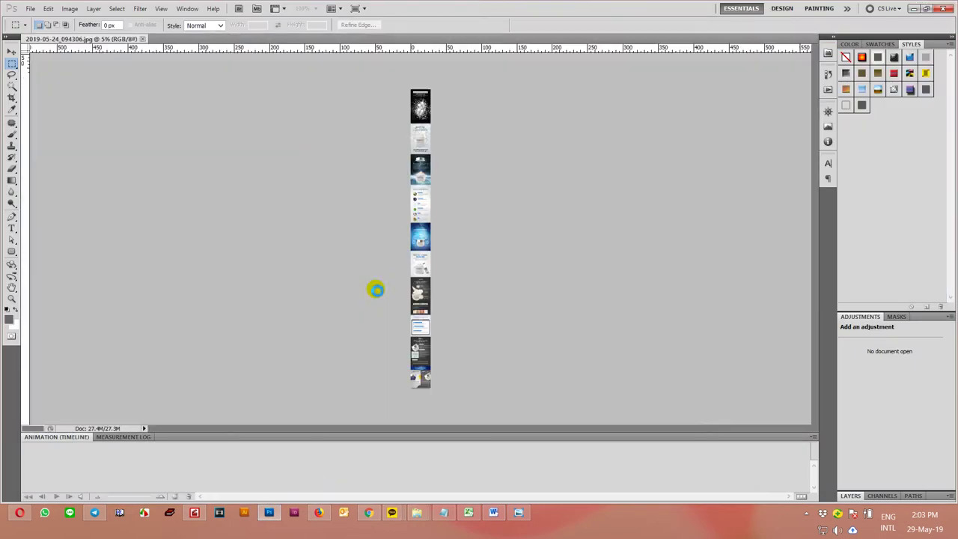
Crop the image to the dark panel with the DIAPIA jar.
scroll(427, 145, "up", 1, "alt")
scroll(426, 143, "up", 2, "alt")
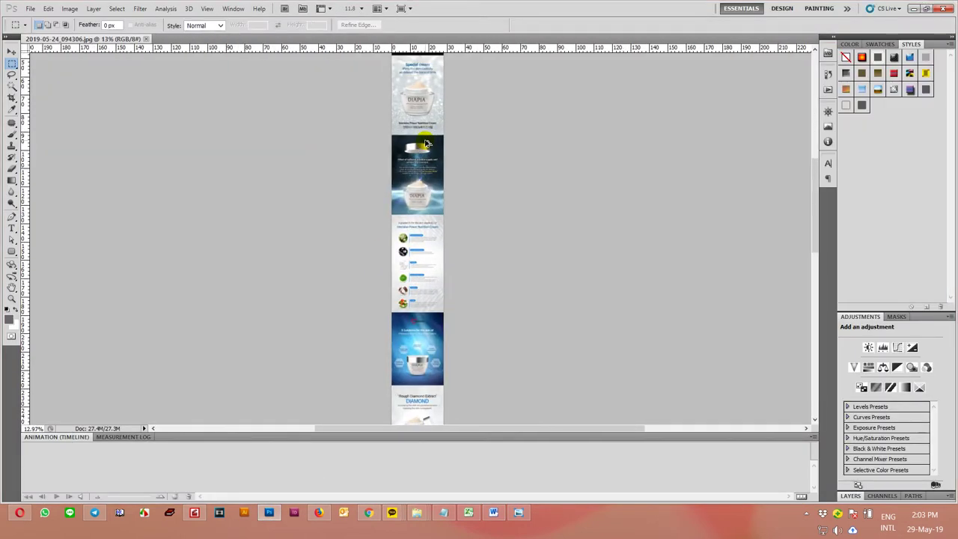
scroll(424, 142, "up", 2, "alt")
scroll(425, 143, "up", 2, "alt")
left_click_drag(346, 173, 345, 159)
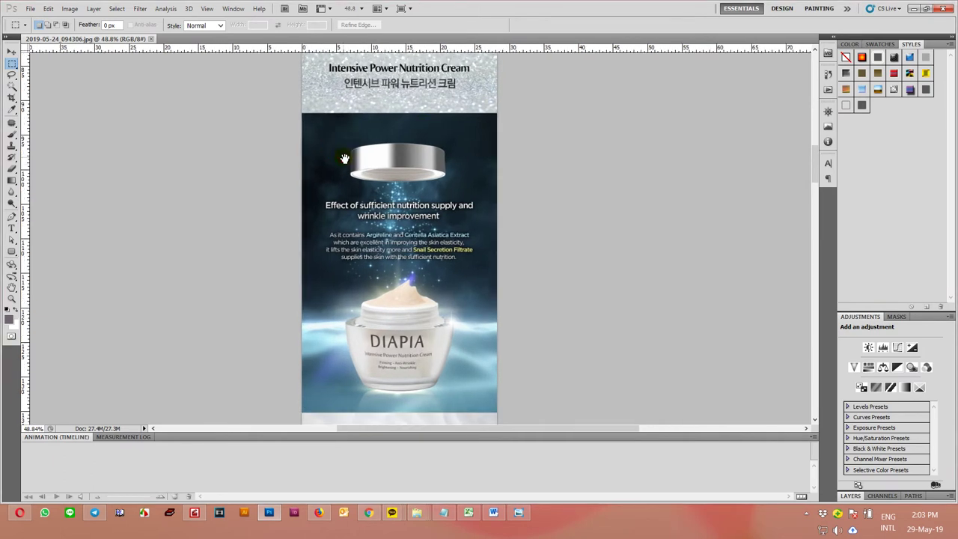
left_click_drag(306, 118, 564, 412)
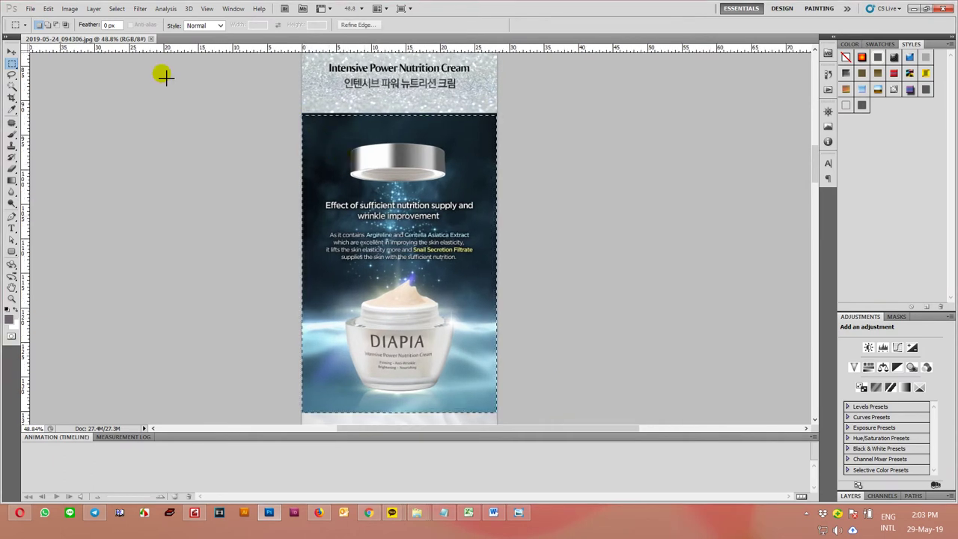
left_click(69, 8)
left_click(88, 136)
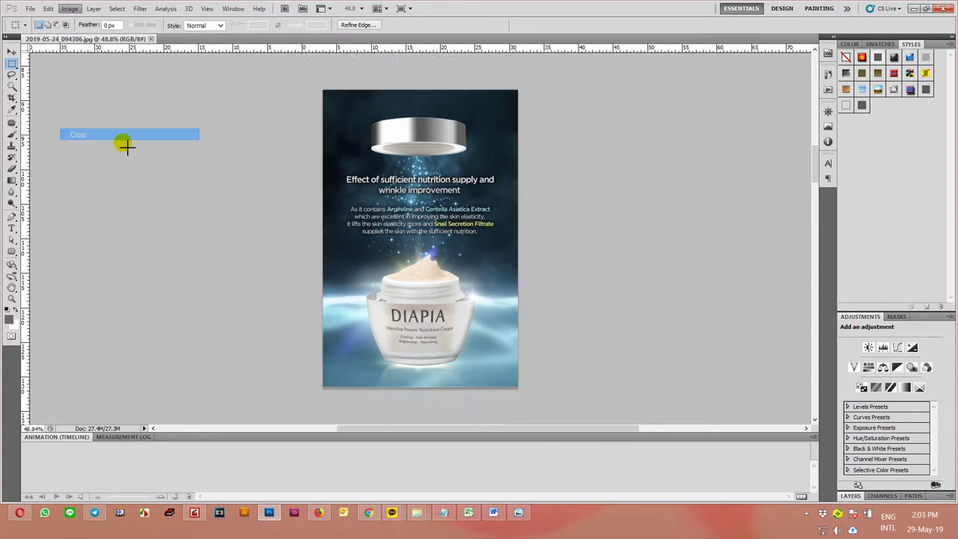
Resize the image to 20 cm wide with a new resolution in Image Size.
key("ctrl+alt+i")
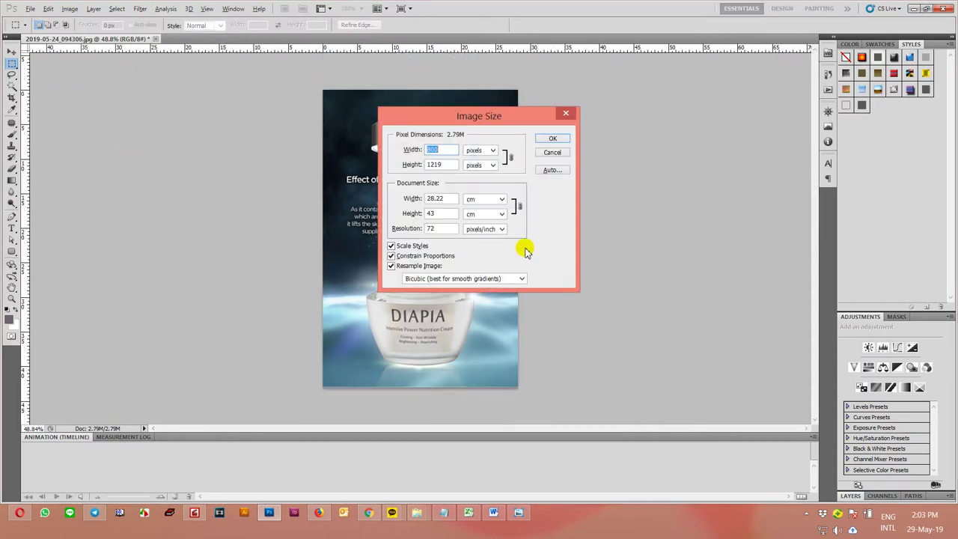
double_click(442, 229)
type("300")
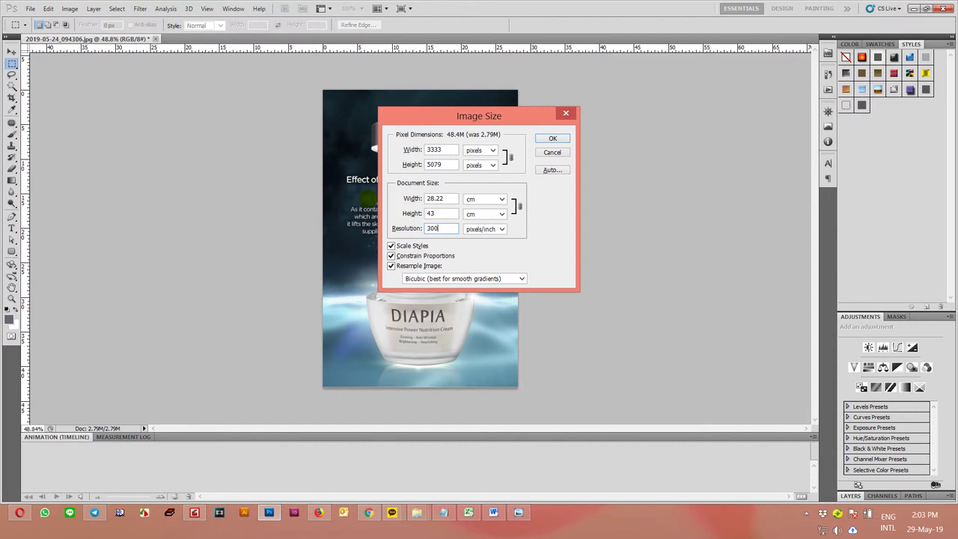
double_click(434, 198)
type("20")
key("Return")
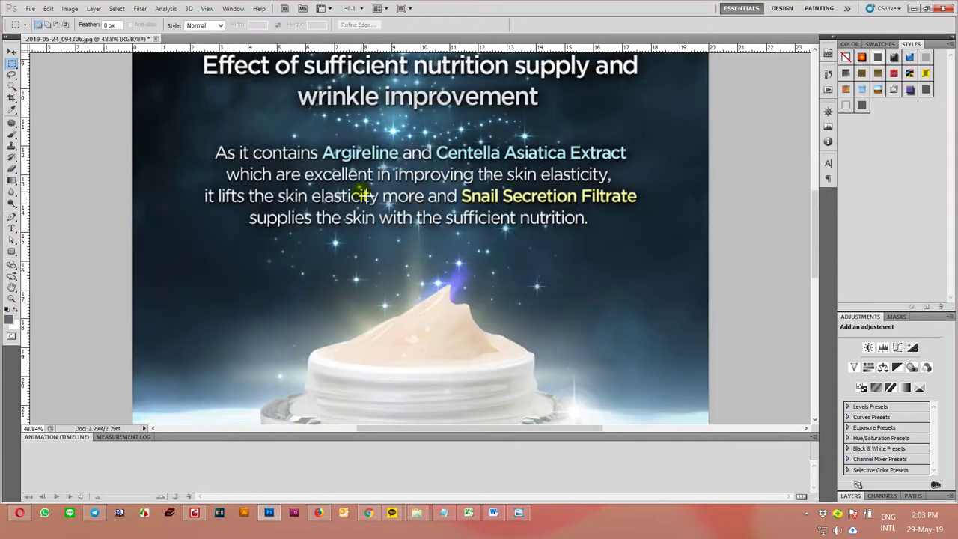
scroll(361, 193, "up", 2)
scroll(361, 193, "down", 3)
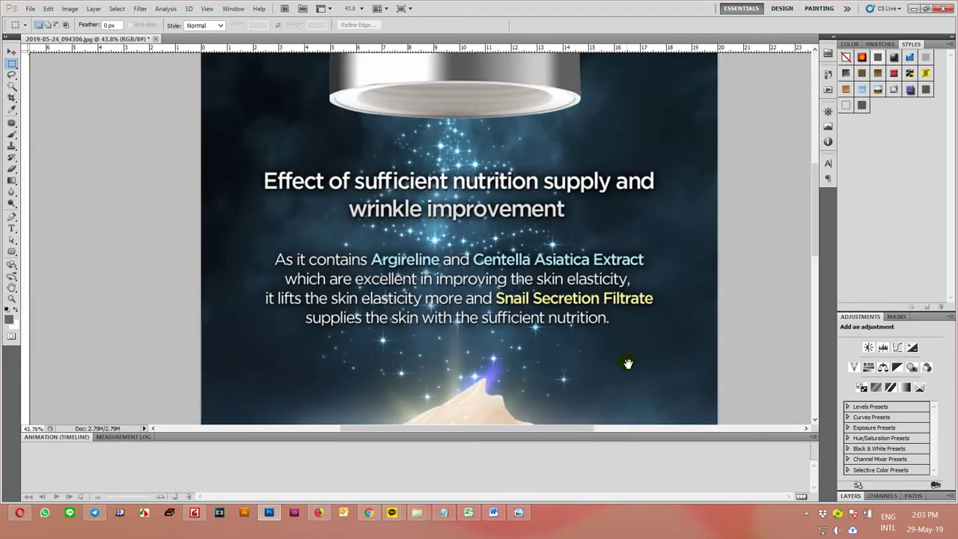
mouse_move(644, 243)
left_mouse_down()
mouse_move(633, 413)
mouse_move(636, 18)
left_mouse_up()
left_click_drag(624, 327, 624, 208)
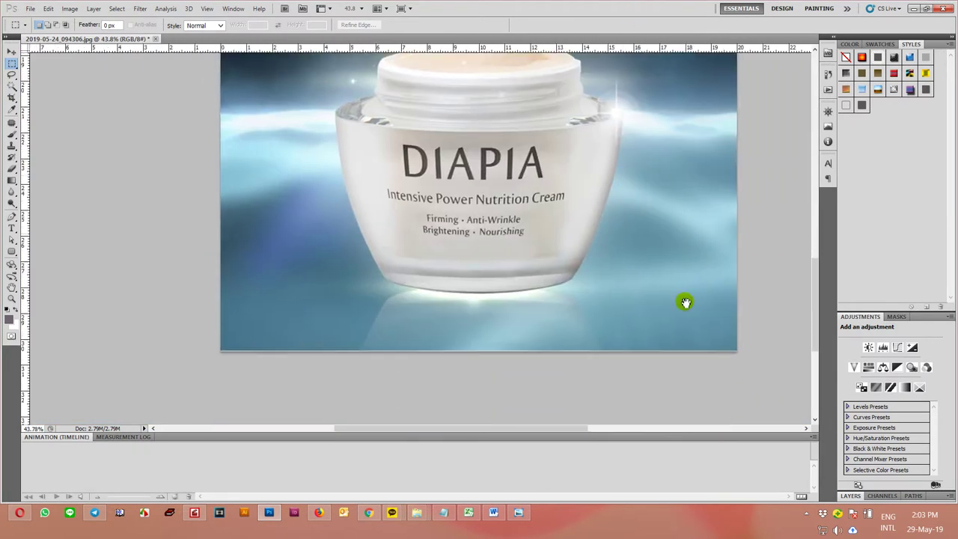
scroll(714, 340, "down", 2)
scroll(621, 374, "up", 5)
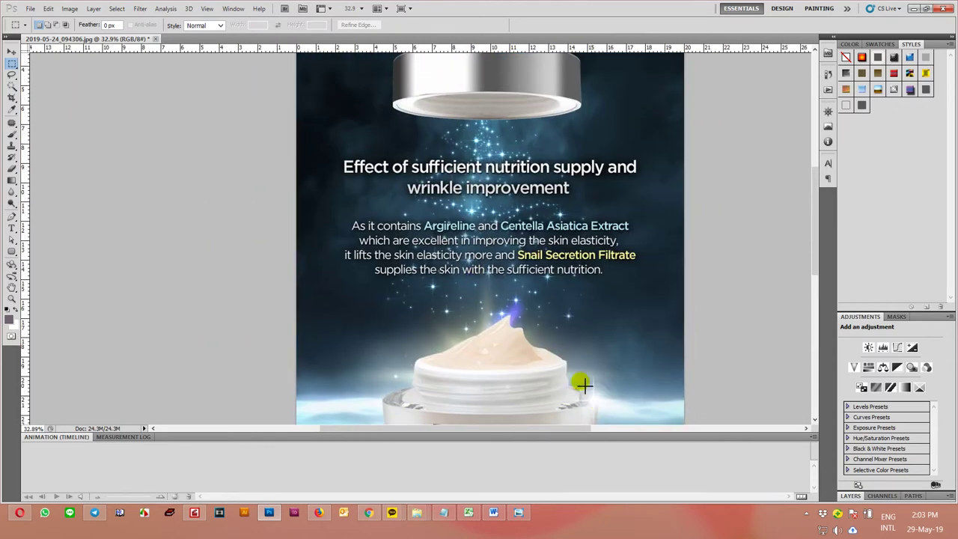
scroll(462, 255, "up", 1)
scroll(462, 256, "up", 2)
scroll(455, 259, "up", 1)
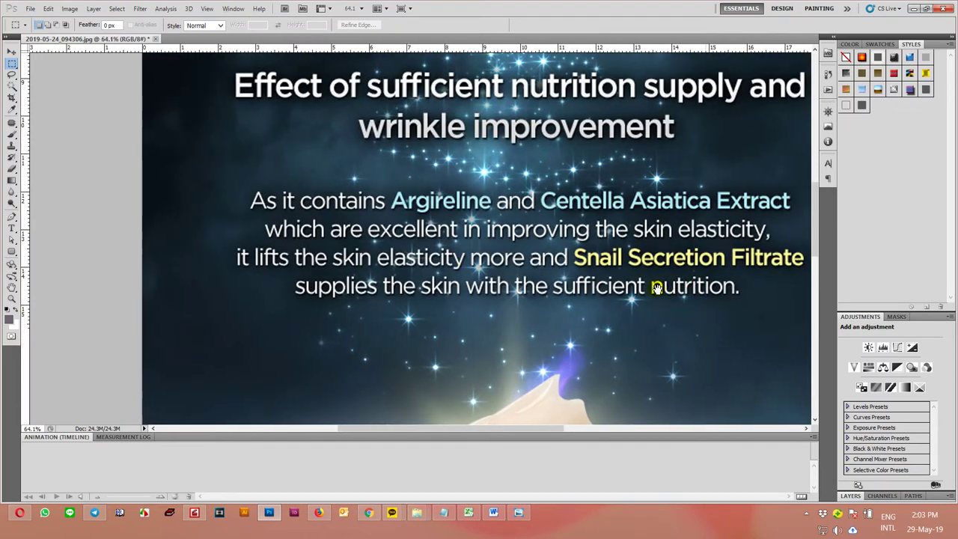
scroll(626, 280, "right", 2)
scroll(625, 257, "down", 2)
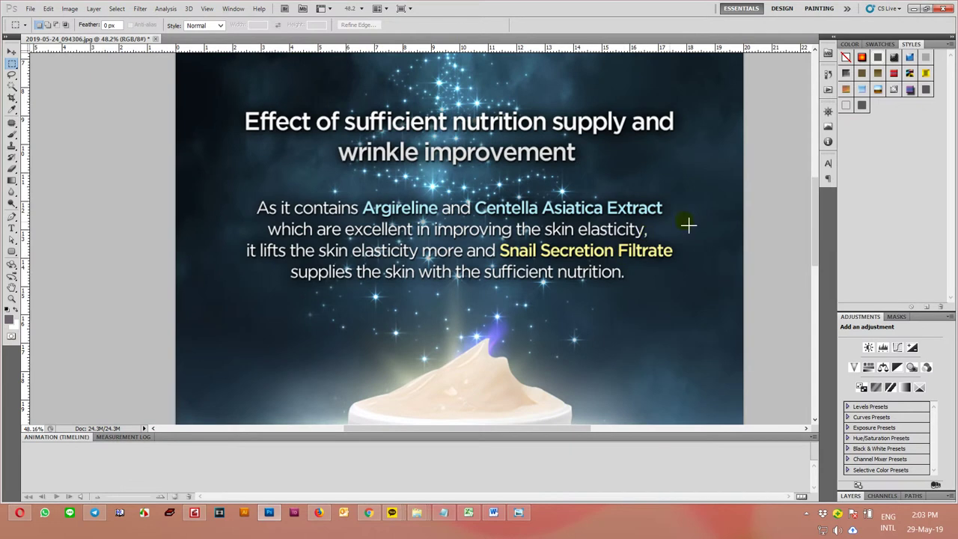
scroll(687, 225, "up", 1)
key("v")
Clone starry sky over the end of 'Extract', then duplicate Background as Layer 1.
left_click(709, 218)
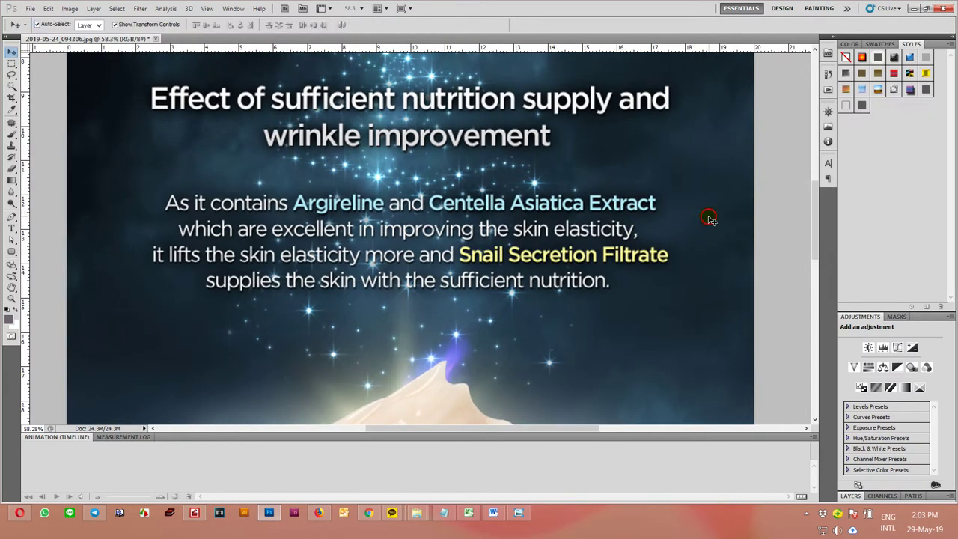
key("F7")
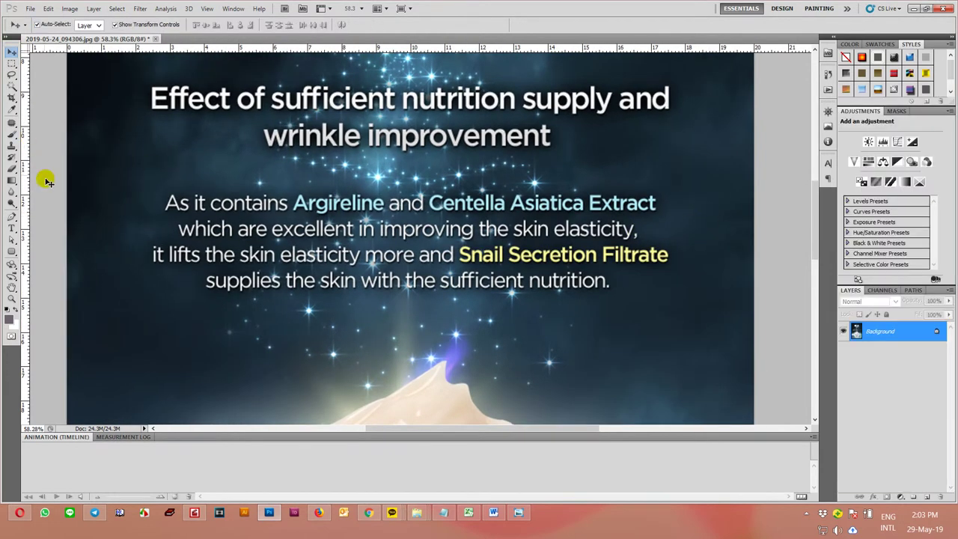
key("s")
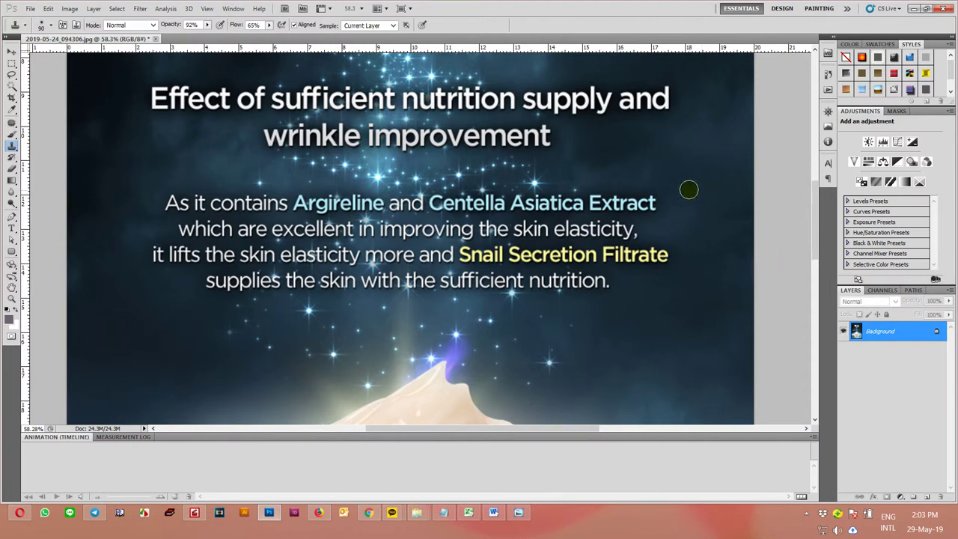
left_click_drag(644, 203, 612, 189)
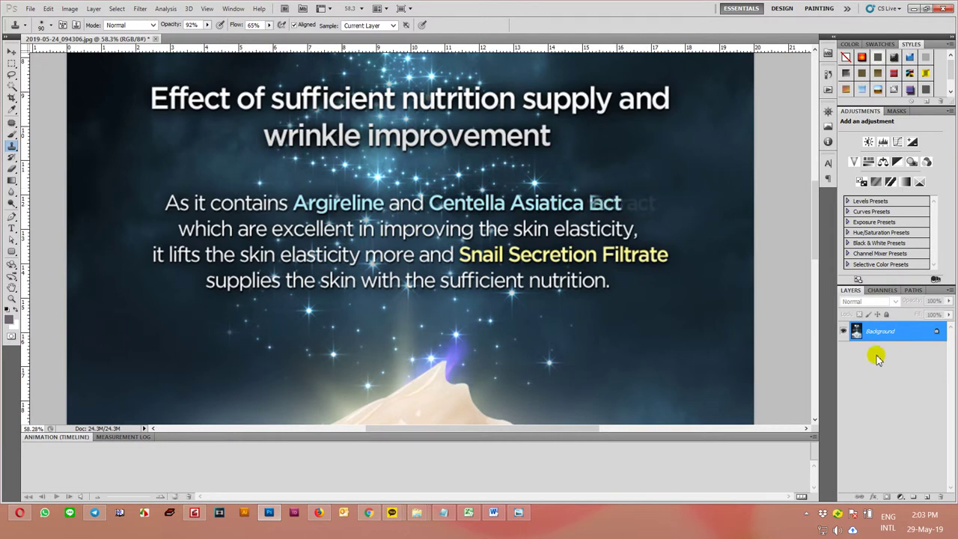
key("ctrl+j")
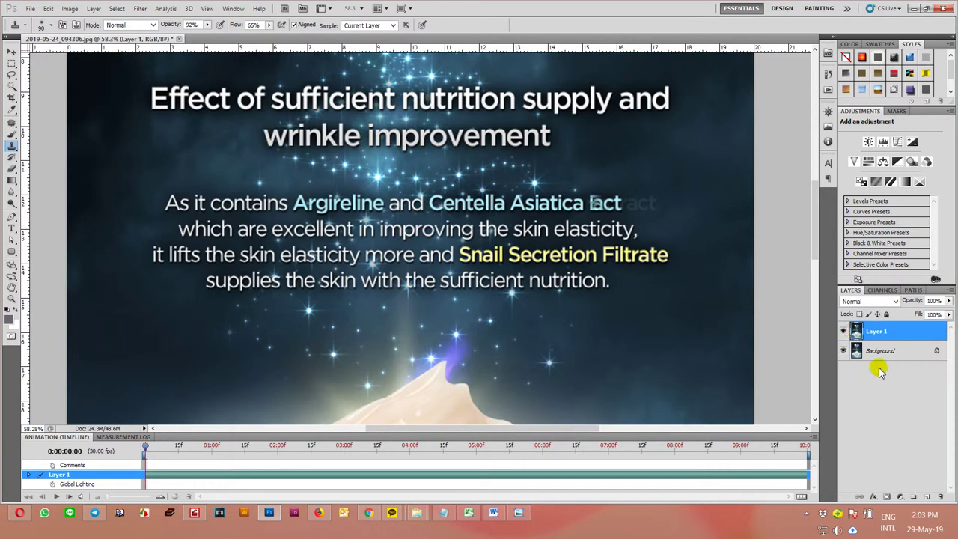
Remove the faint leftover letters after 'Asiatica' with clone and patch.
left_click(669, 173, "alt")
left_click_drag(608, 202, 599, 196)
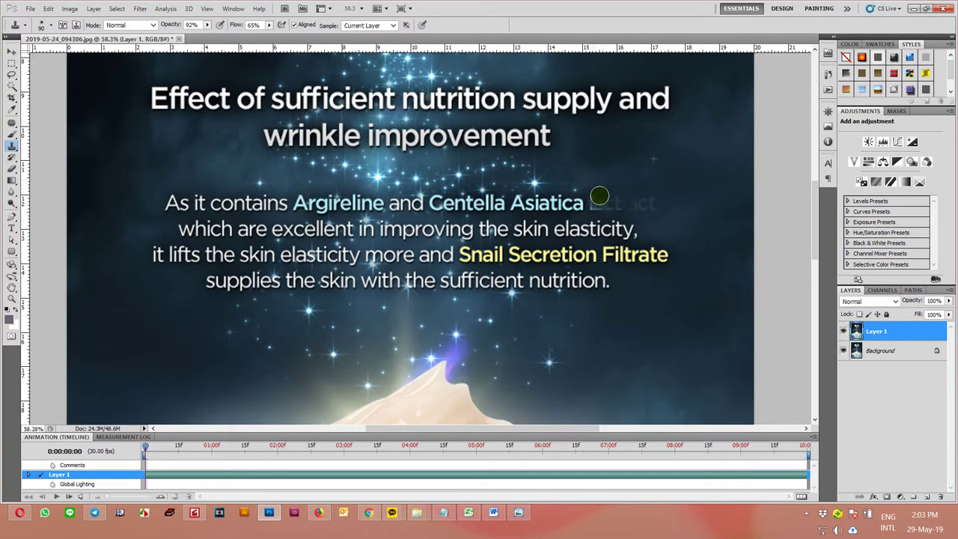
key("j")
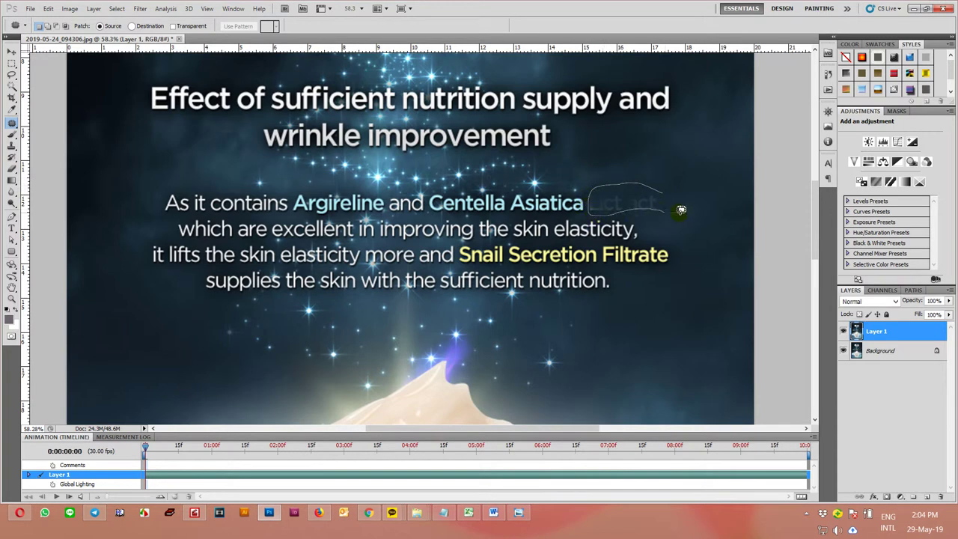
mouse_move(676, 213)
left_mouse_down()
mouse_move(656, 199)
mouse_move(676, 143)
left_mouse_up()
key("ctrl+d")
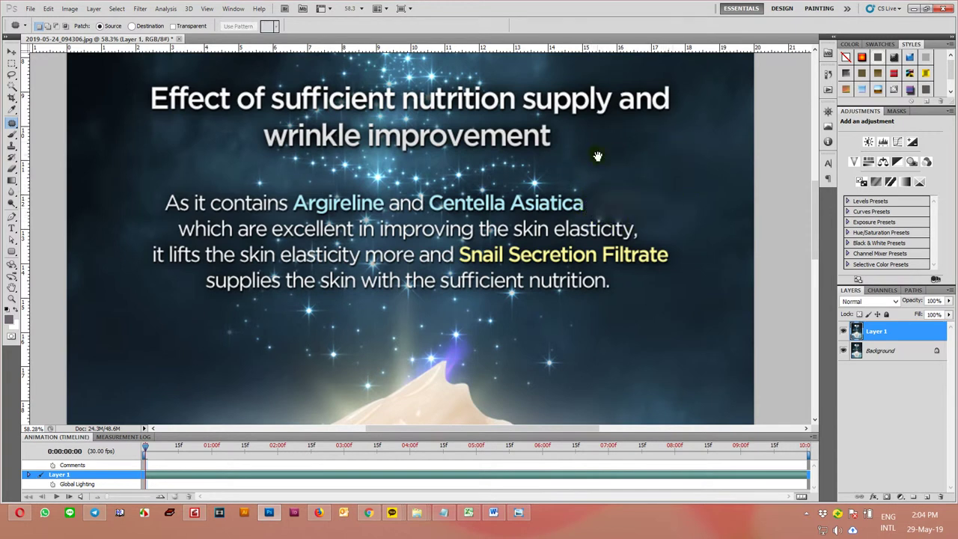
Patch the heading words 'and', 'supply', 'Effect' and 'of' away with starry sky.
left_click_drag(597, 156, 606, 268)
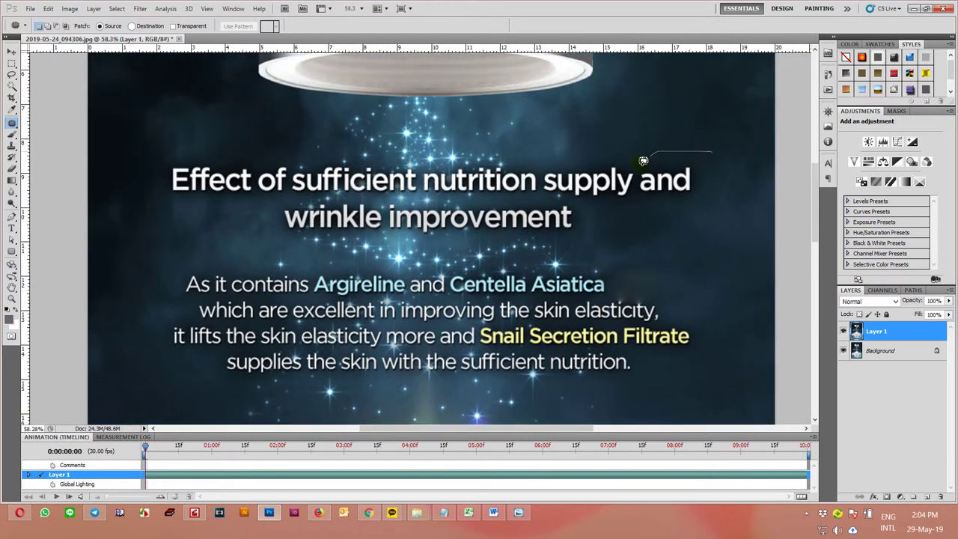
left_click_drag(679, 202, 711, 153)
left_click_drag(670, 180, 677, 108)
key("ctrl+d")
left_click_drag(637, 163, 541, 175)
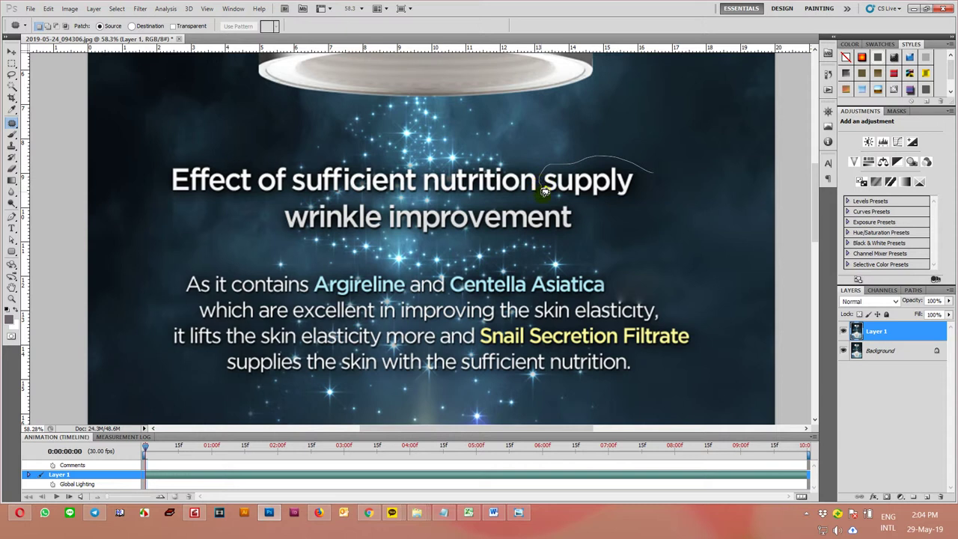
mouse_move(599, 197)
left_mouse_down()
mouse_move(642, 192)
mouse_move(680, 112)
left_mouse_up()
key("ctrl+d")
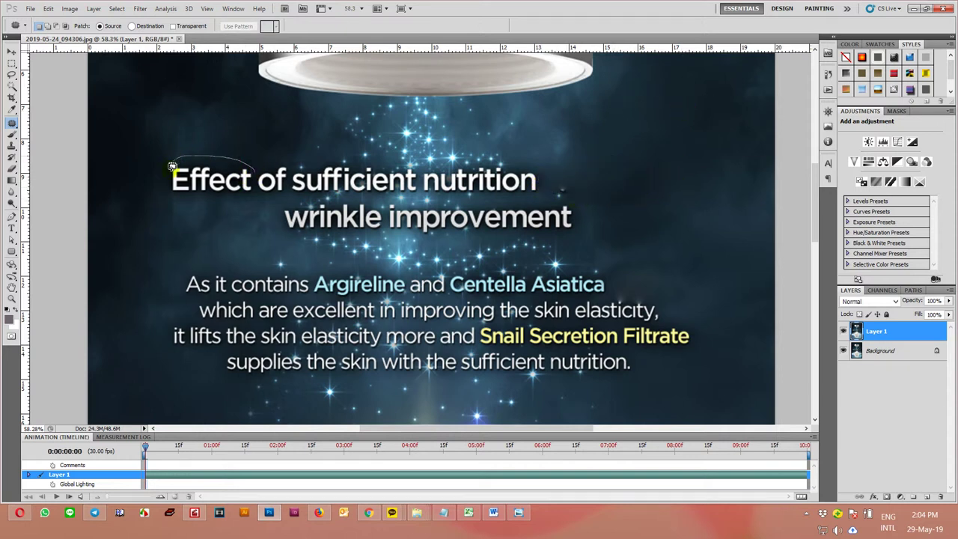
mouse_move(255, 189)
left_mouse_down()
mouse_move(241, 180)
mouse_move(225, 129)
left_mouse_up()
key("ctrl+d")
mouse_move(252, 163)
left_mouse_down()
mouse_move(254, 181)
mouse_move(255, 136)
left_mouse_up()
key("ctrl+d")
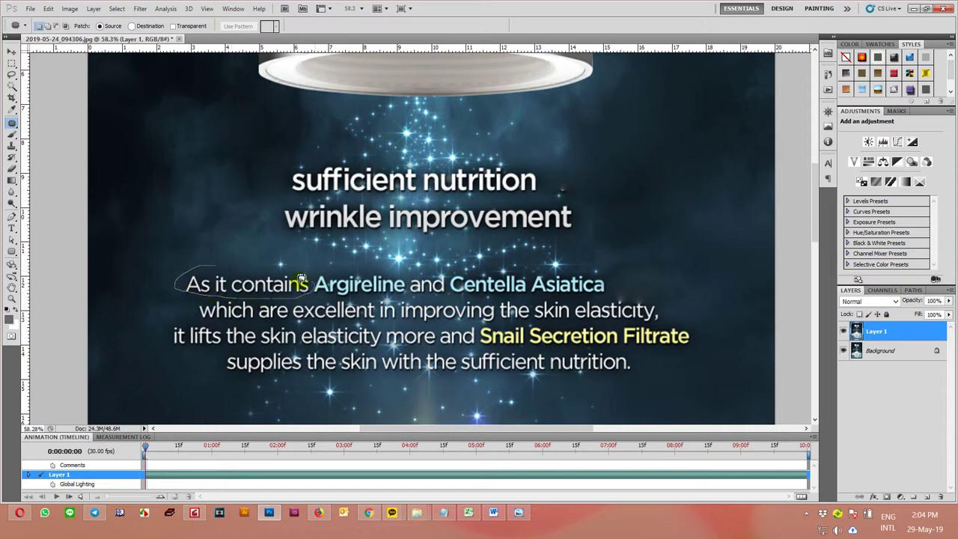
Patch the opening words of several body lines away with sky.
mouse_move(259, 270)
left_mouse_down()
mouse_move(241, 280)
mouse_move(193, 220)
left_mouse_up()
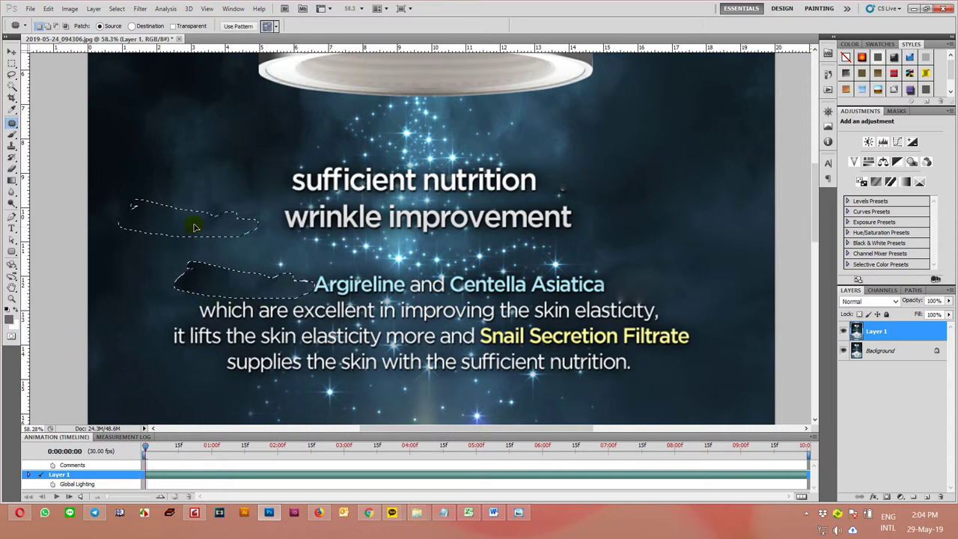
key("ctrl+d")
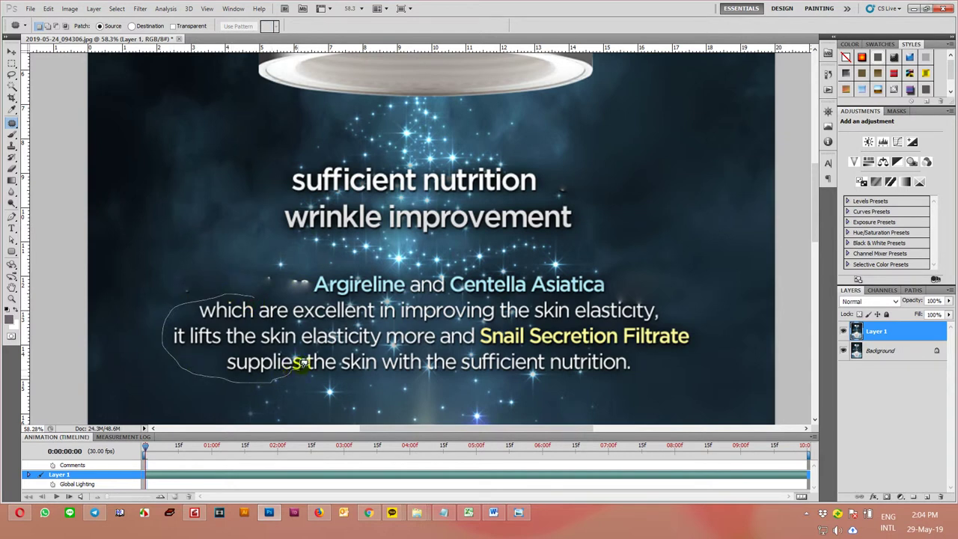
left_click_drag(259, 343, 243, 219)
key("ctrl+d")
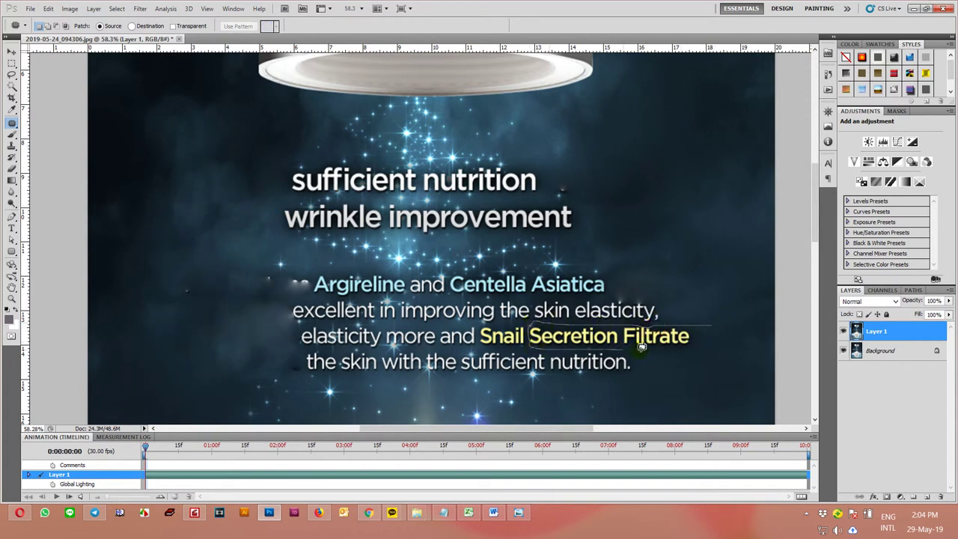
Patch out 'Secretion Filtrate', 'nutrition.' and 'skin elasticity,' with nearby sky.
left_click_drag(642, 346, 629, 351)
left_click_drag(628, 348, 727, 225)
left_click(646, 369)
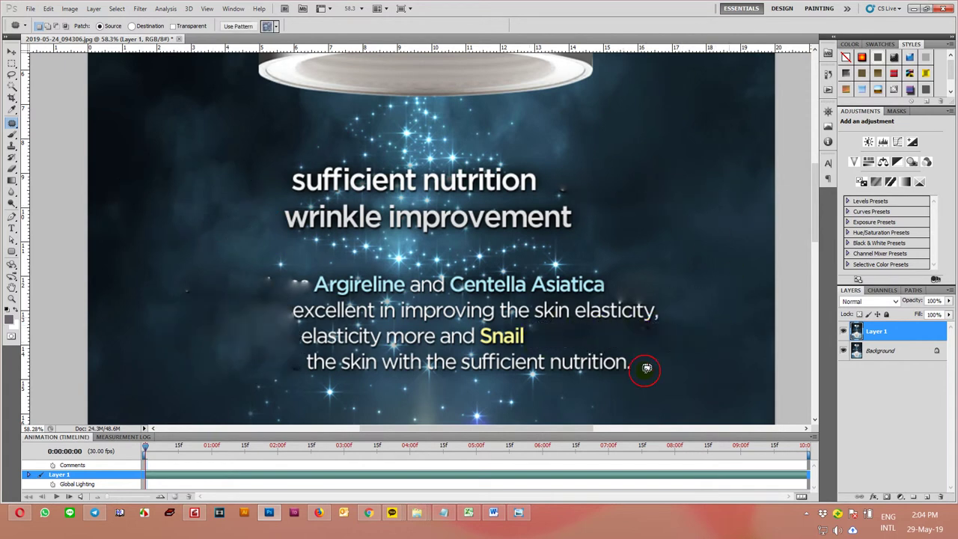
left_click_drag(642, 382, 703, 338)
mouse_move(681, 297)
left_mouse_down()
mouse_move(557, 297)
mouse_move(668, 333)
left_mouse_up()
left_click_drag(689, 300, 683, 298)
mouse_move(683, 298)
left_mouse_down()
mouse_move(696, 257)
mouse_move(716, 289)
mouse_move(711, 325)
left_mouse_up()
left_click(713, 324)
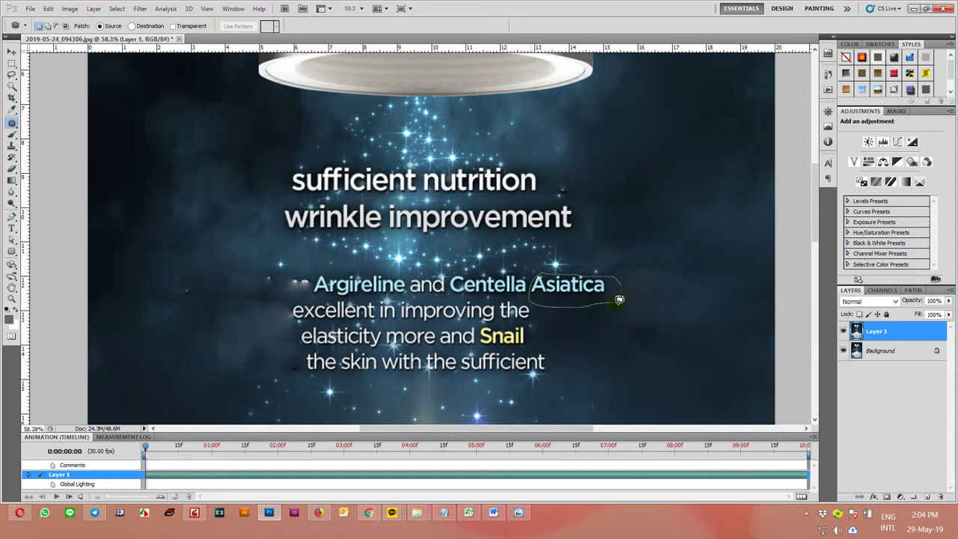
Patch 'Asiatica', 'Argireline' and 'Centella' away with sky.
left_click_drag(619, 299, 533, 285)
left_click_drag(569, 293, 688, 286)
left_click(688, 287)
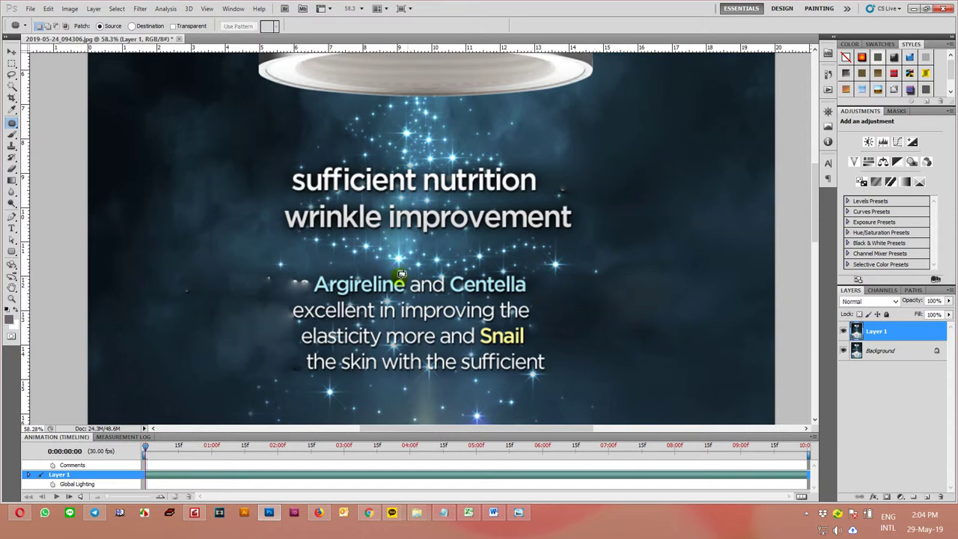
left_click_drag(405, 275, 353, 267)
left_click_drag(401, 293, 505, 300)
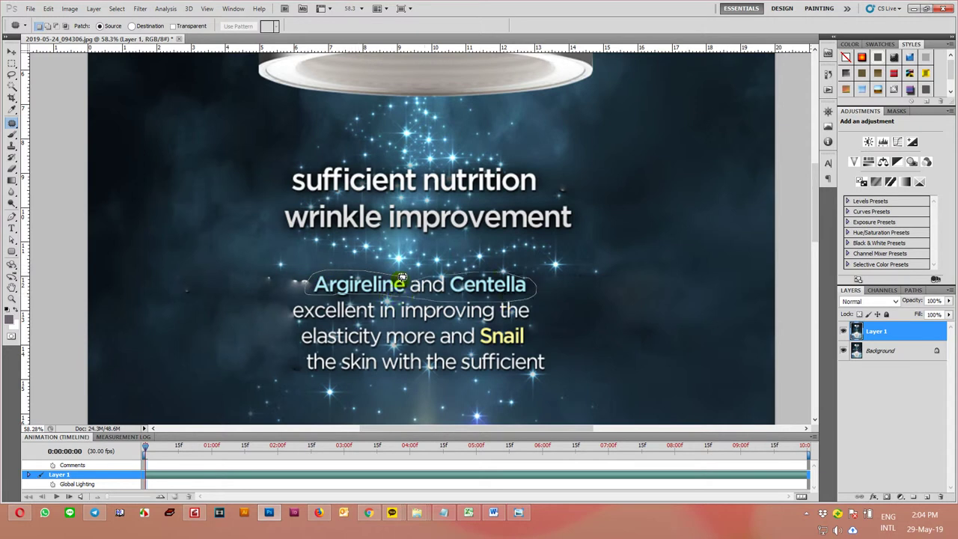
left_click_drag(404, 282, 656, 350)
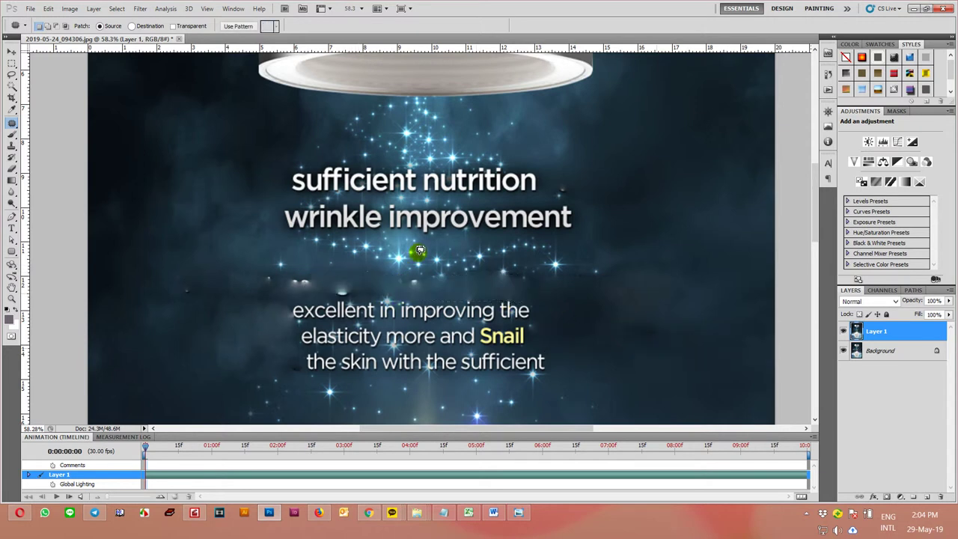
Patch the remaining body text lines and leftover letter fragments into dark sky.
mouse_move(550, 306)
left_mouse_down()
mouse_move(362, 318)
mouse_move(291, 344)
left_mouse_up()
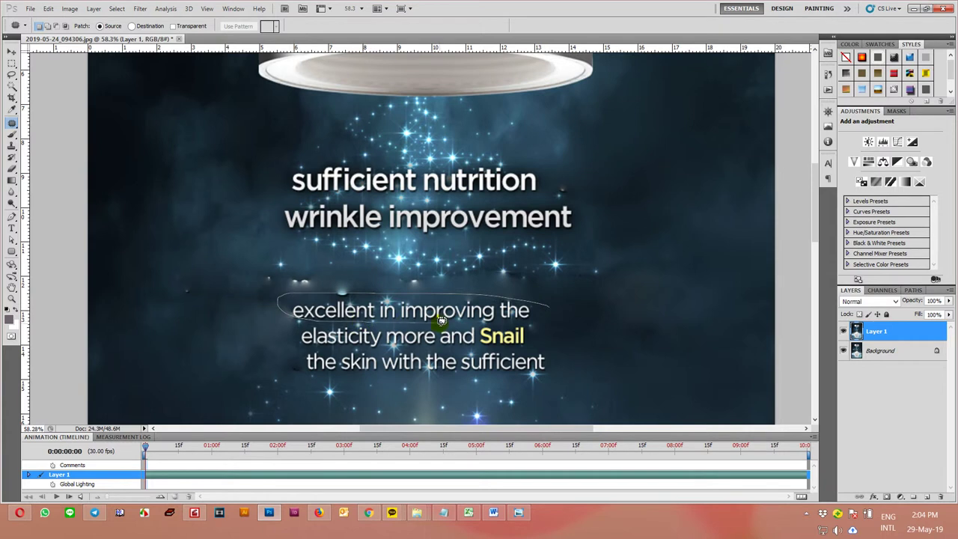
left_click_drag(452, 374, 547, 383)
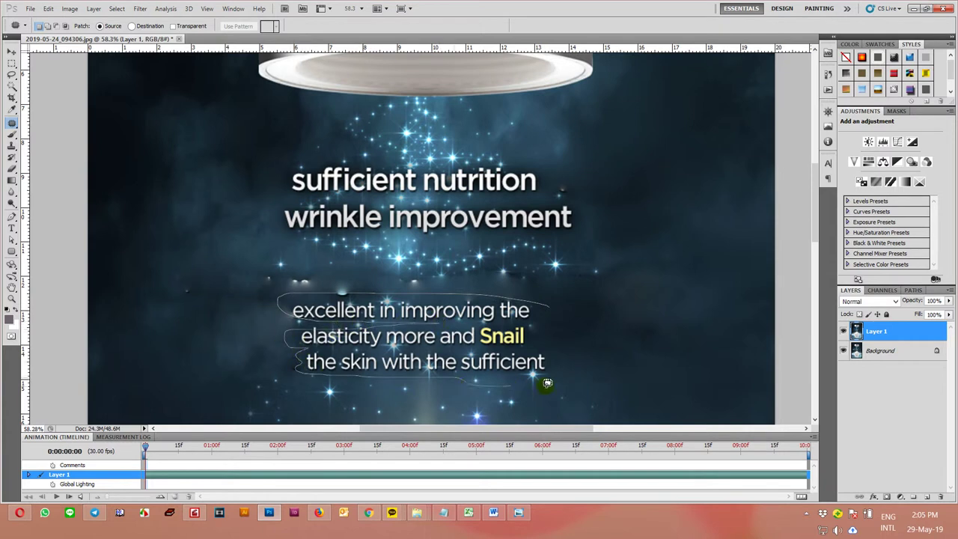
left_click_drag(556, 322, 550, 306)
mouse_move(546, 366)
left_mouse_down()
mouse_move(637, 313)
mouse_move(667, 341)
left_mouse_up()
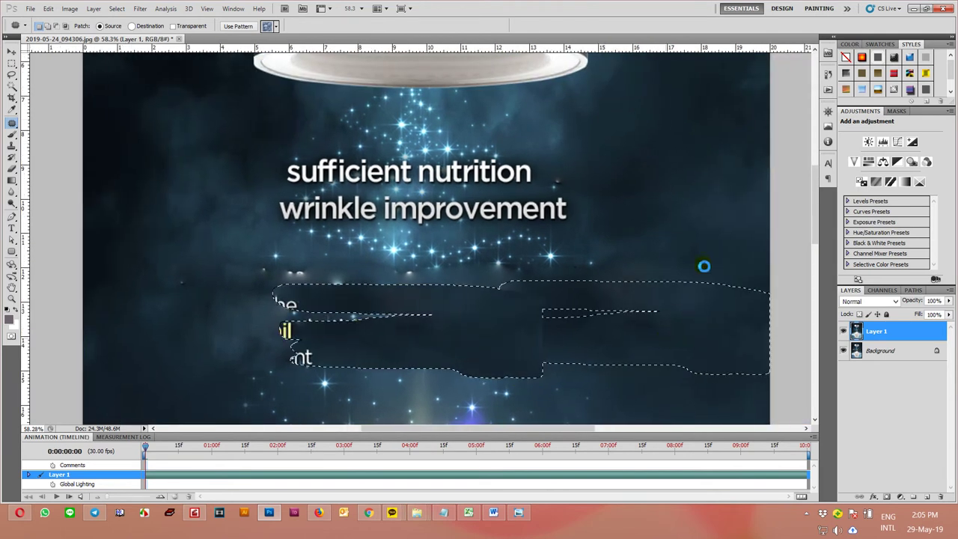
key("ctrl+d")
left_click_drag(258, 309, 264, 298)
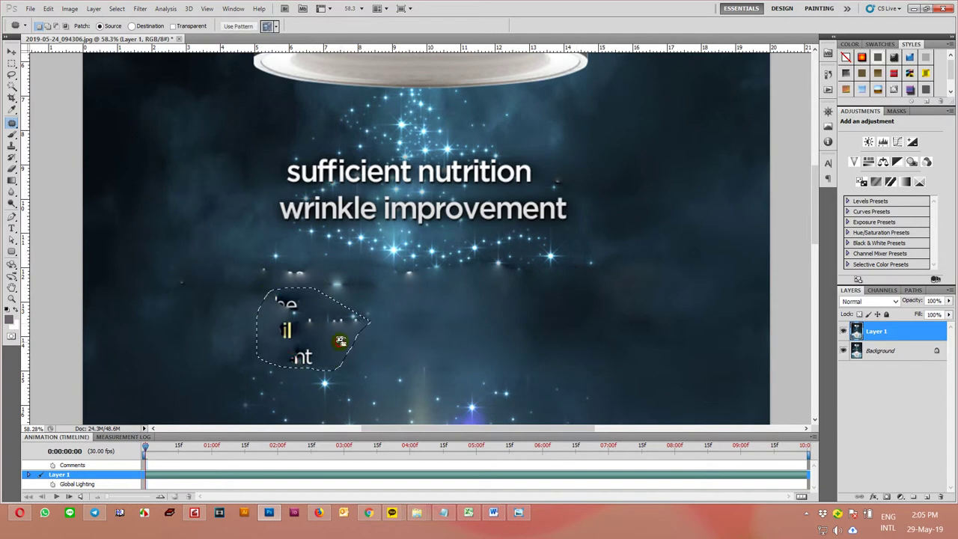
left_click_drag(338, 333, 642, 335)
key("ctrl+d")
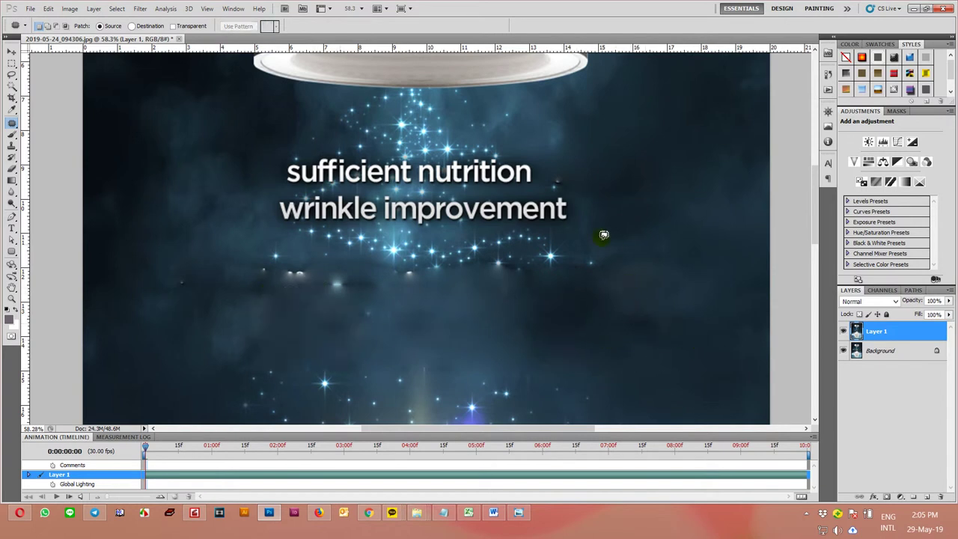
Patch away 'wrinkle improvement' and 'sufficient nutrition', redoing the heading patch after an undo.
left_click_drag(473, 193, 288, 194)
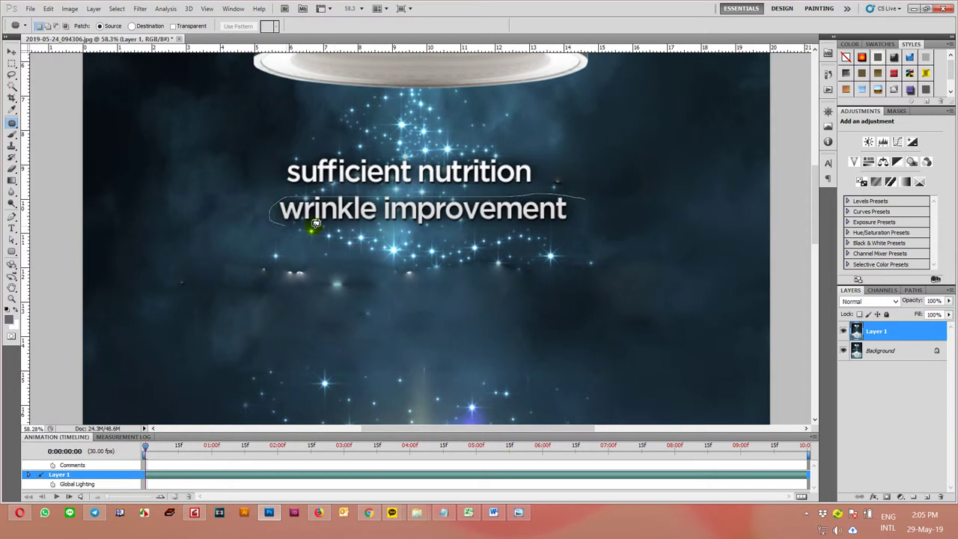
mouse_move(316, 223)
left_mouse_down()
mouse_move(588, 209)
mouse_move(527, 349)
left_mouse_up()
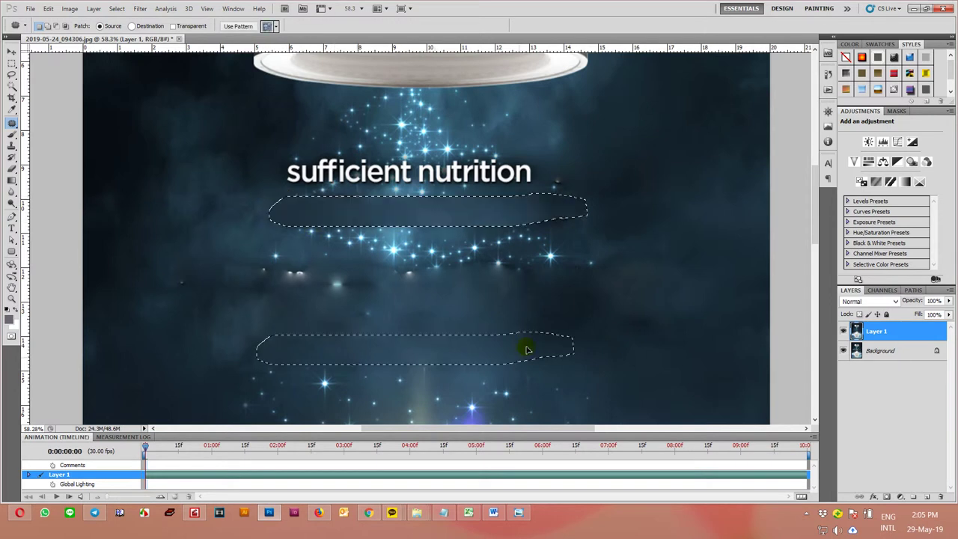
key("ctrl+d")
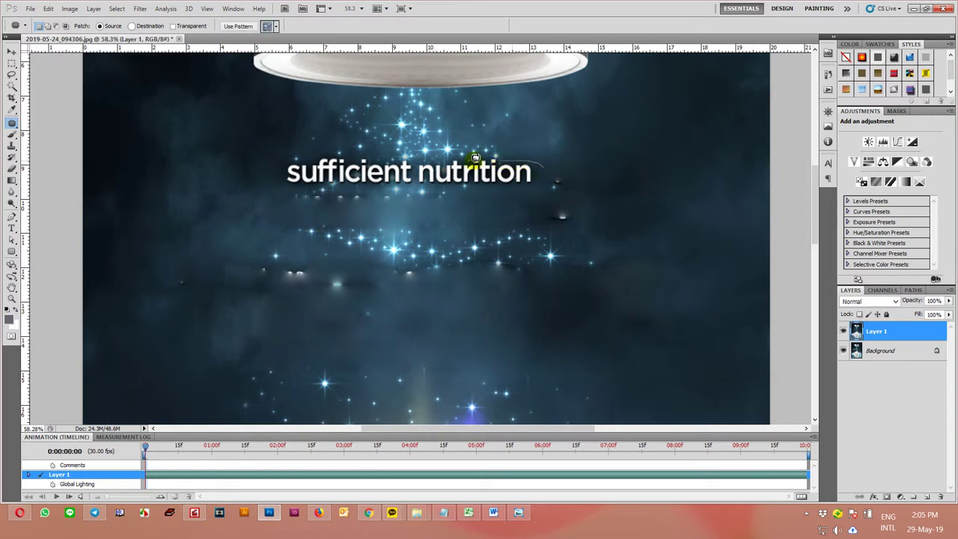
left_click_drag(475, 159, 552, 191)
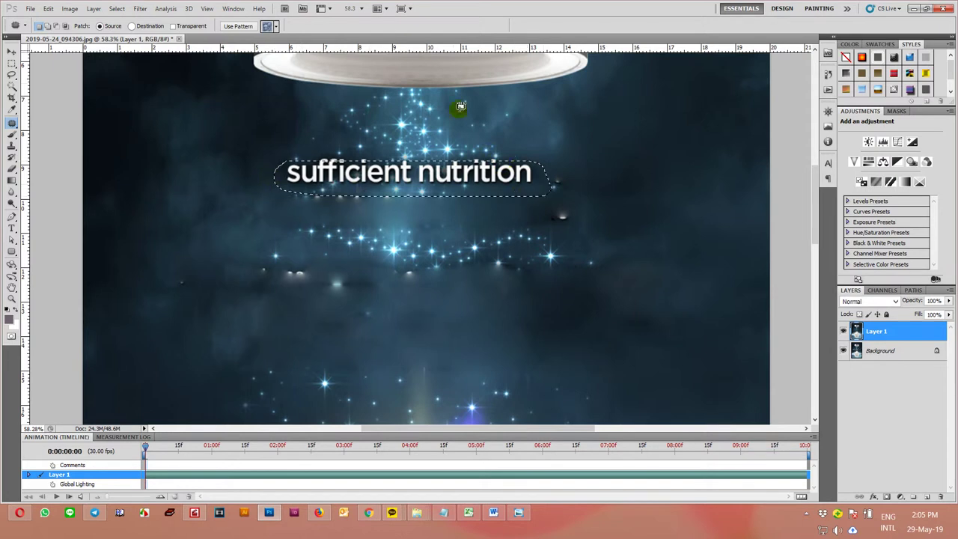
mouse_move(550, 159)
left_mouse_down()
mouse_move(383, 202)
mouse_move(556, 171)
mouse_move(523, 260)
left_mouse_up()
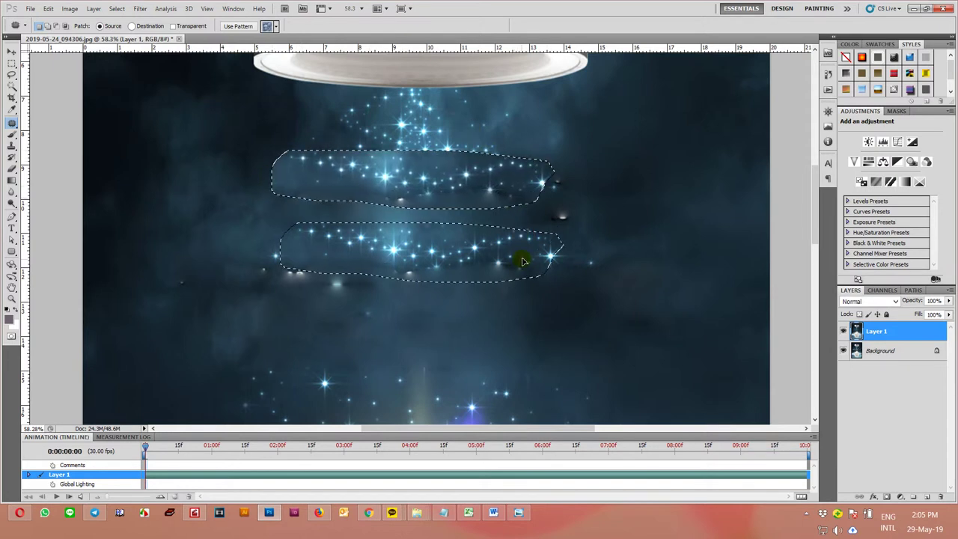
key("ctrl+d")
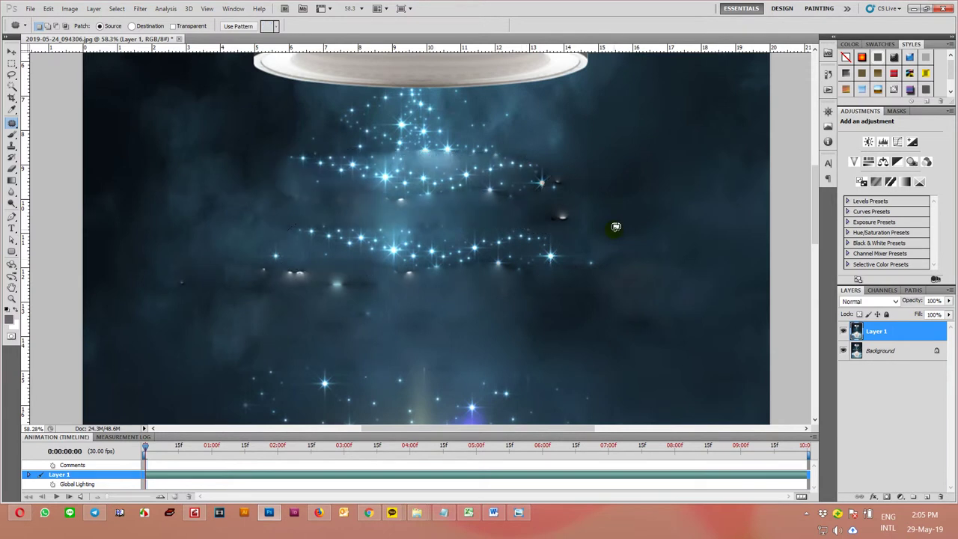
key("ctrl+alt+z")
key("ctrl+alt+z")
mouse_move(551, 174)
left_mouse_down()
mouse_move(502, 216)
mouse_move(509, 258)
left_mouse_up()
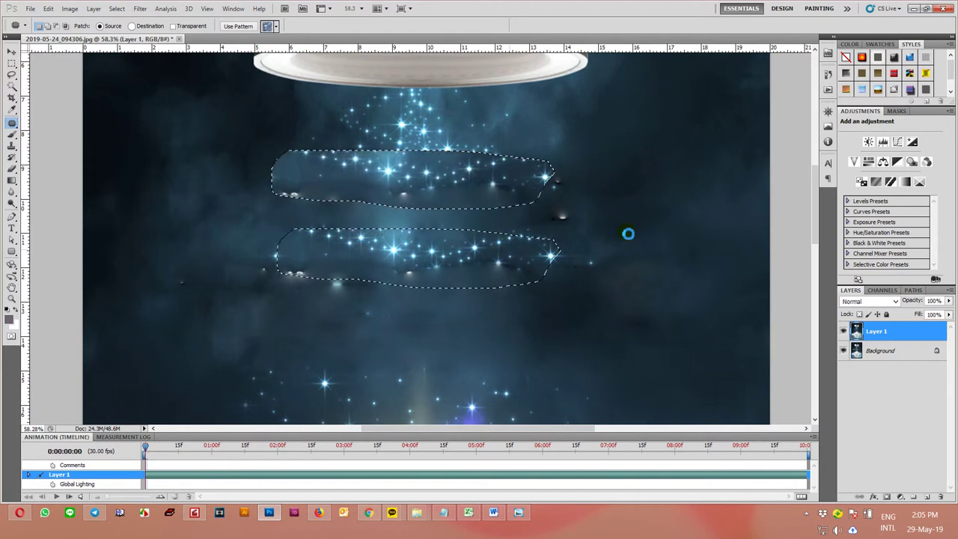
key("ctrl+d")
key("s")
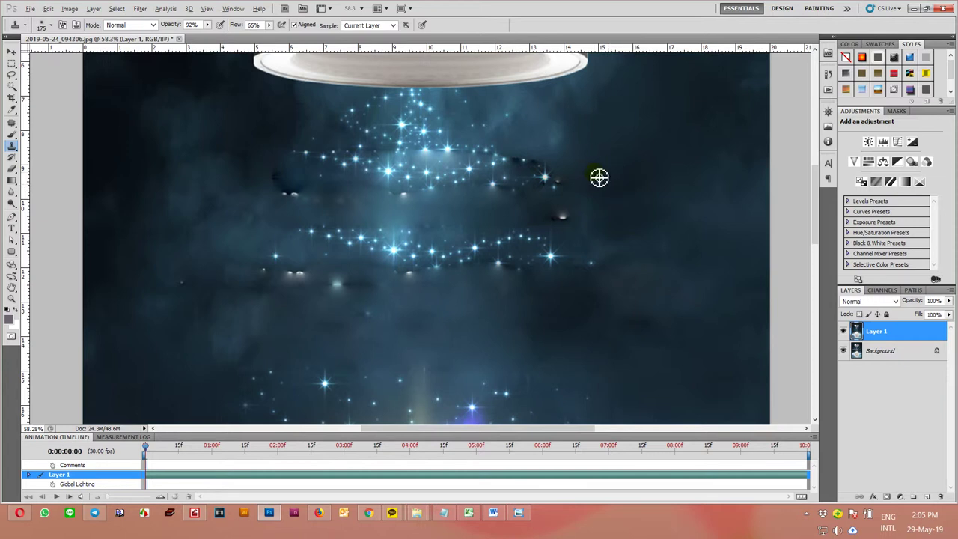
Clone sky over patch seams and stray lights, lowering Clone Stamp opacity to 70%.
mouse_move(547, 157)
left_mouse_down()
mouse_move(540, 190)
mouse_move(587, 294)
left_mouse_up()
left_click(257, 177)
left_click_drag(257, 177, 263, 184)
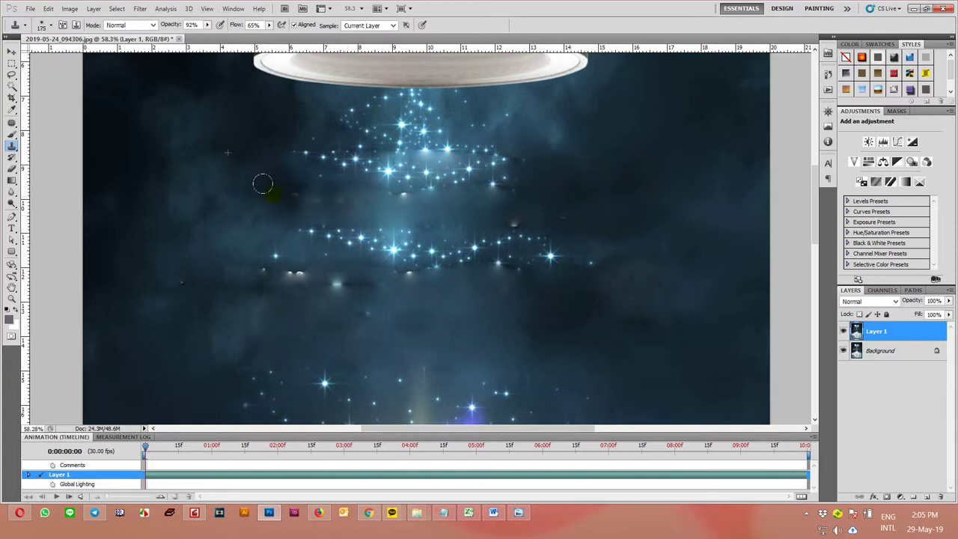
left_click_drag(208, 25, 193, 47)
left_click_drag(551, 321, 540, 245)
left_click(619, 284, "alt")
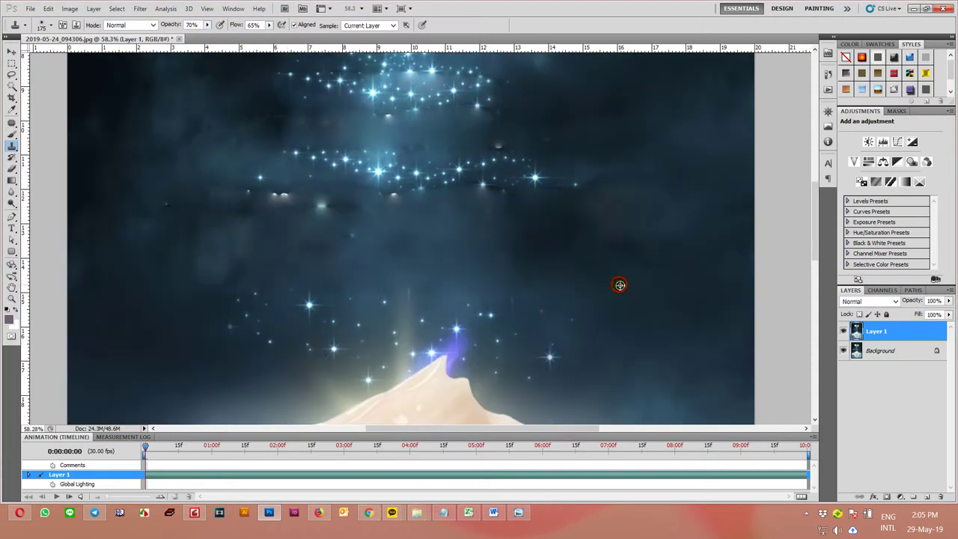
left_click(252, 184)
left_click(280, 196)
left_click(309, 304)
left_click(377, 172)
mouse_move(378, 170)
left_mouse_down()
mouse_move(343, 196)
mouse_move(255, 191)
left_mouse_up()
Sample stars and stamp them into the dark sky and star band, undoing a purple glow.
left_click(184, 169, "alt")
left_click(537, 179, "alt")
left_click(169, 205)
left_click(558, 363, "alt")
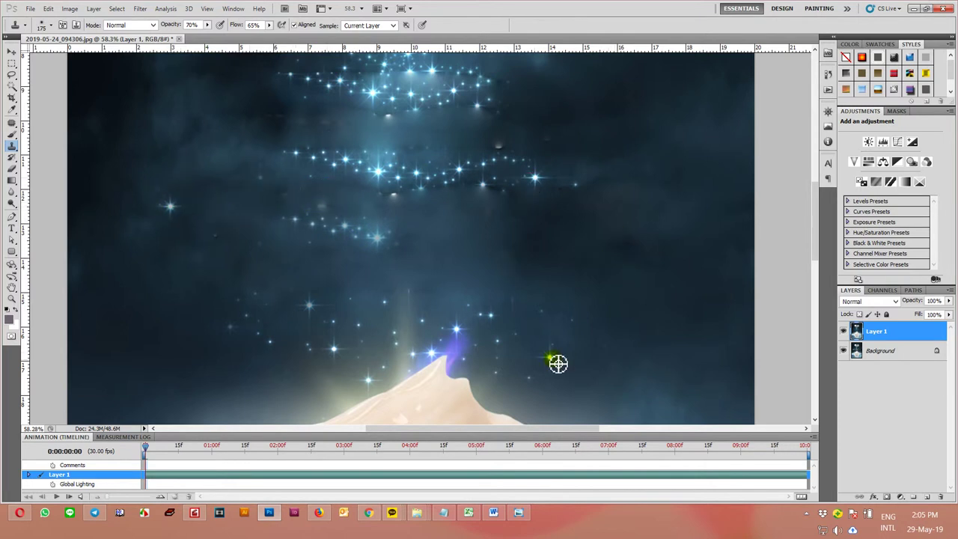
left_click(518, 243)
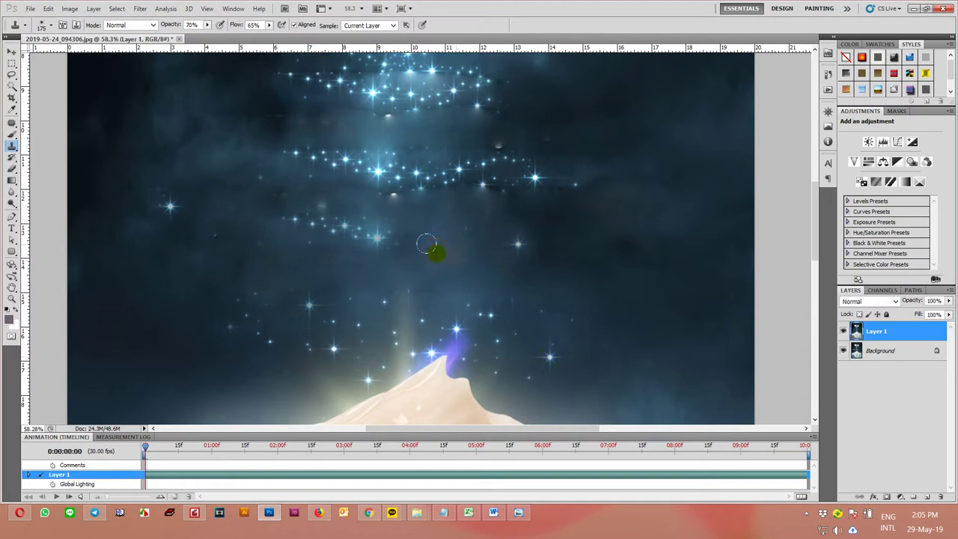
left_click_drag(430, 241, 393, 251)
key("ctrl+z")
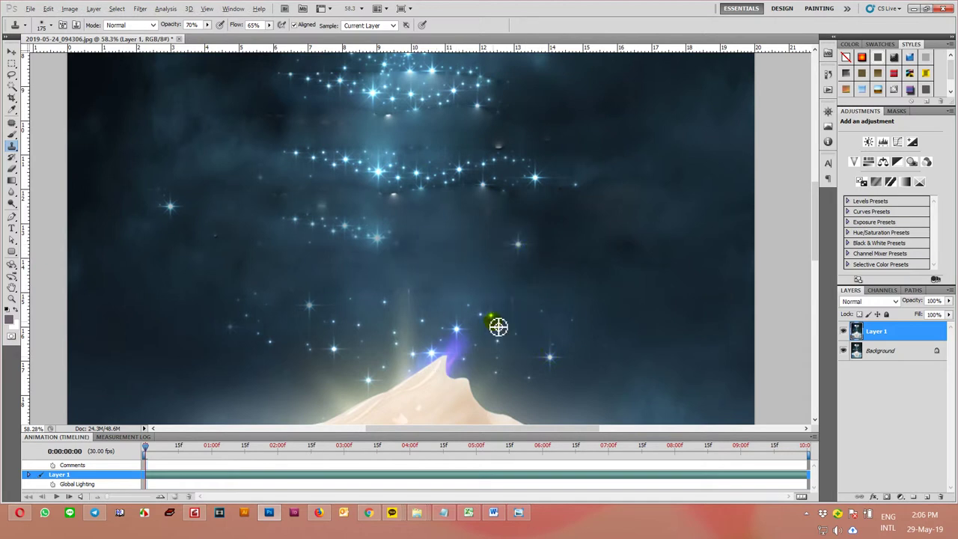
left_click(421, 249)
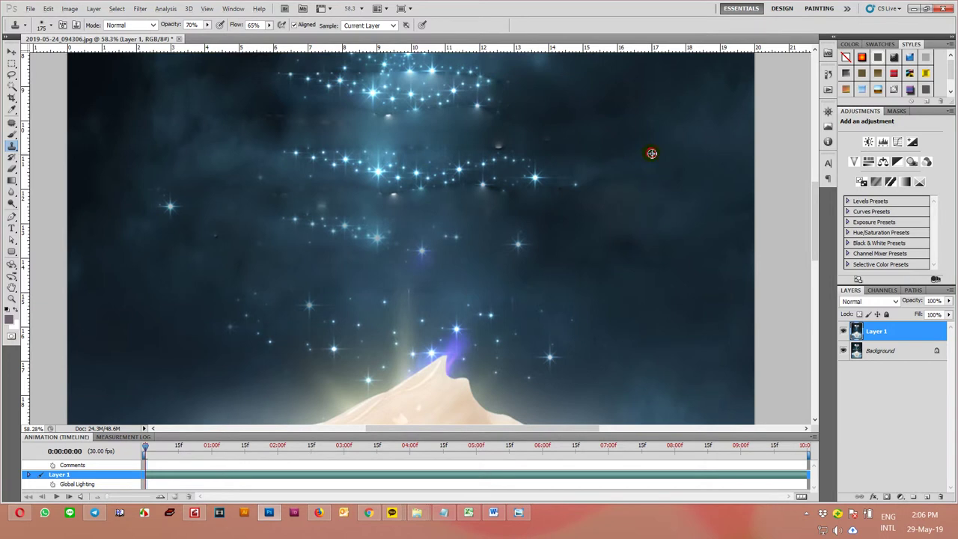
left_click(382, 196)
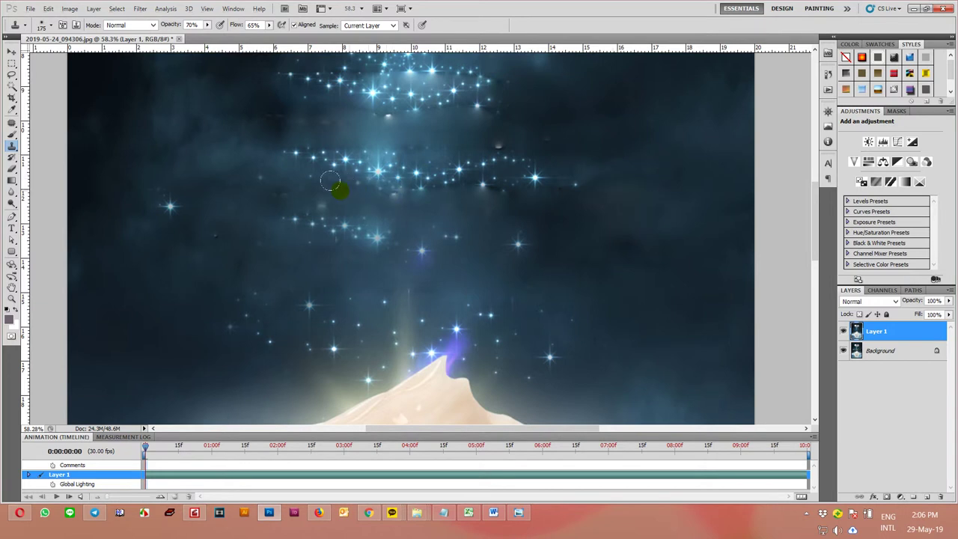
left_click_drag(428, 188, 562, 198)
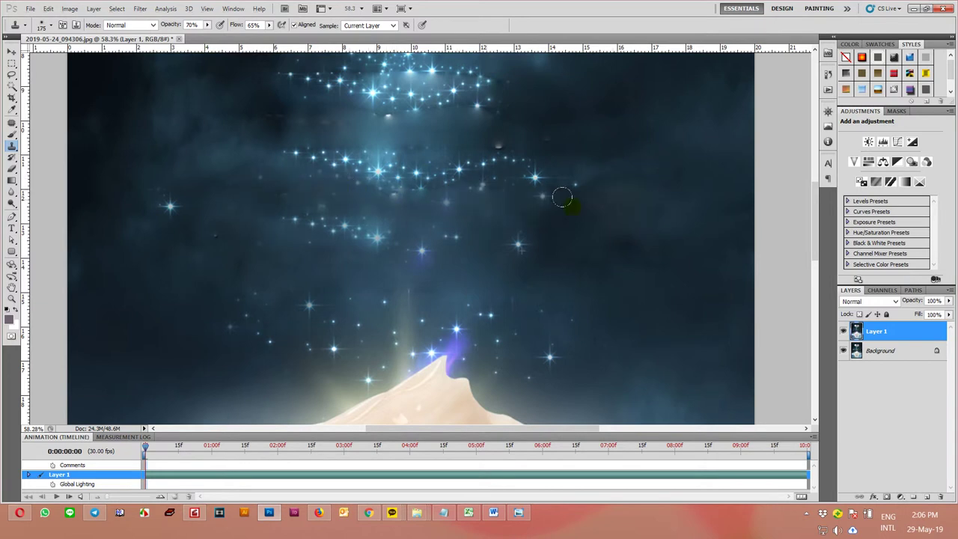
Clone sparkles through the central nebula, its right and left sides, and down toward the jar.
left_click_drag(643, 168, 660, 278)
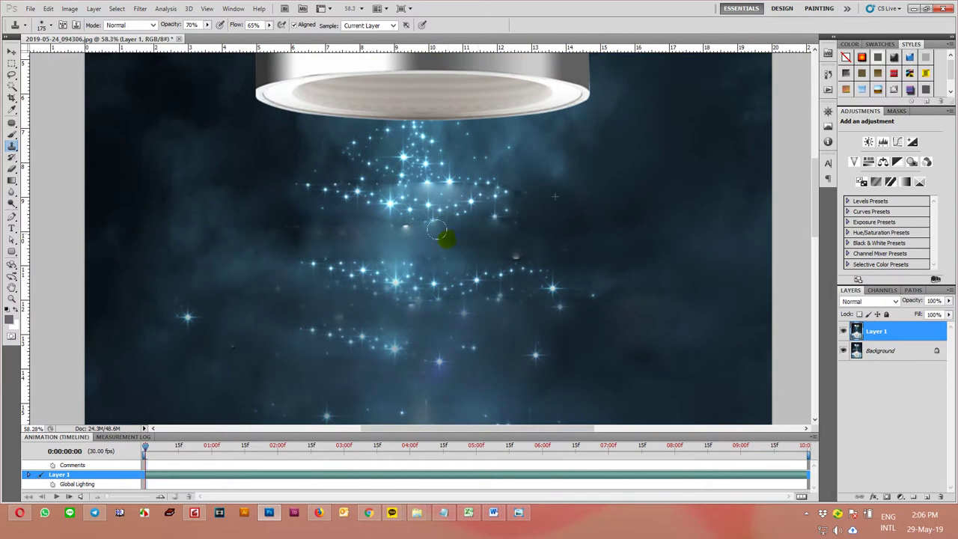
left_click_drag(416, 158, 390, 209)
mouse_move(403, 240)
left_mouse_down()
mouse_move(450, 230)
mouse_move(418, 240)
mouse_move(386, 166)
mouse_move(348, 238)
mouse_move(285, 224)
mouse_move(277, 205)
mouse_move(191, 227)
left_mouse_up()
mouse_move(468, 204)
left_mouse_down()
mouse_move(481, 207)
mouse_move(518, 267)
left_mouse_up()
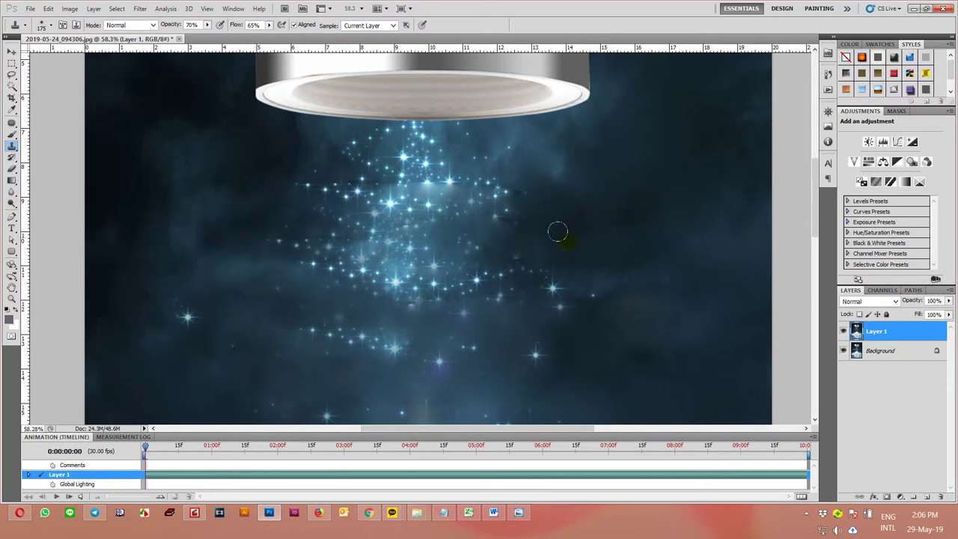
left_click(544, 207)
left_click_drag(584, 199, 537, 172)
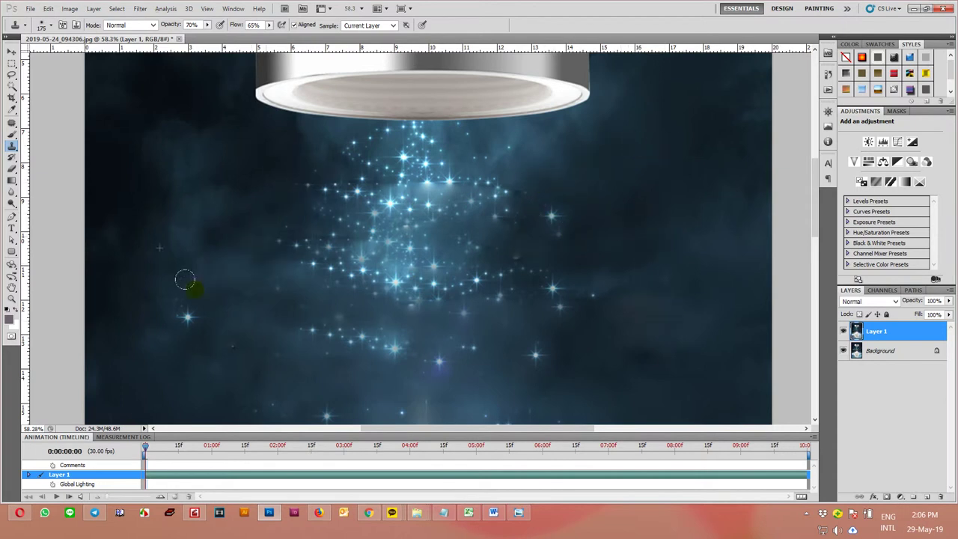
left_click_drag(556, 261, 554, 181)
left_click_drag(394, 203, 388, 284)
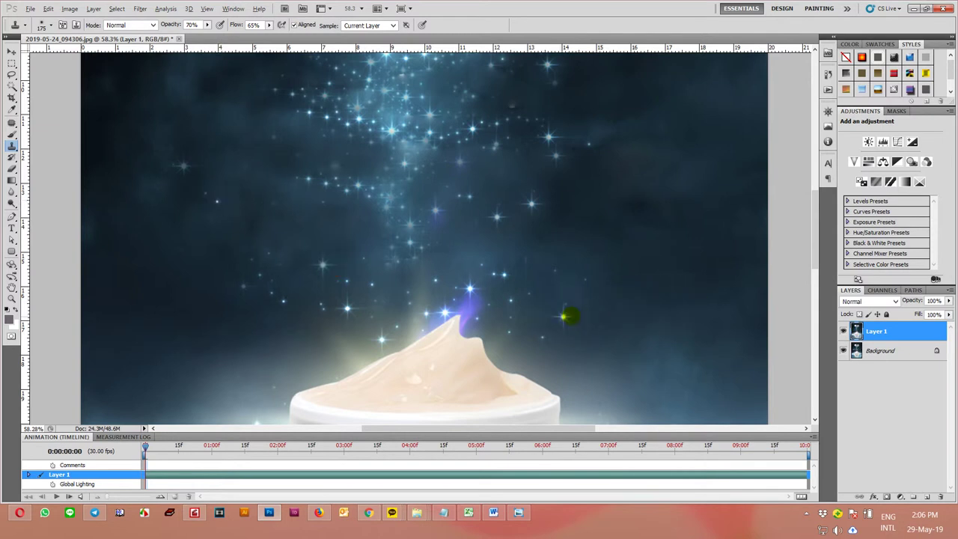
left_click_drag(630, 239, 643, 374)
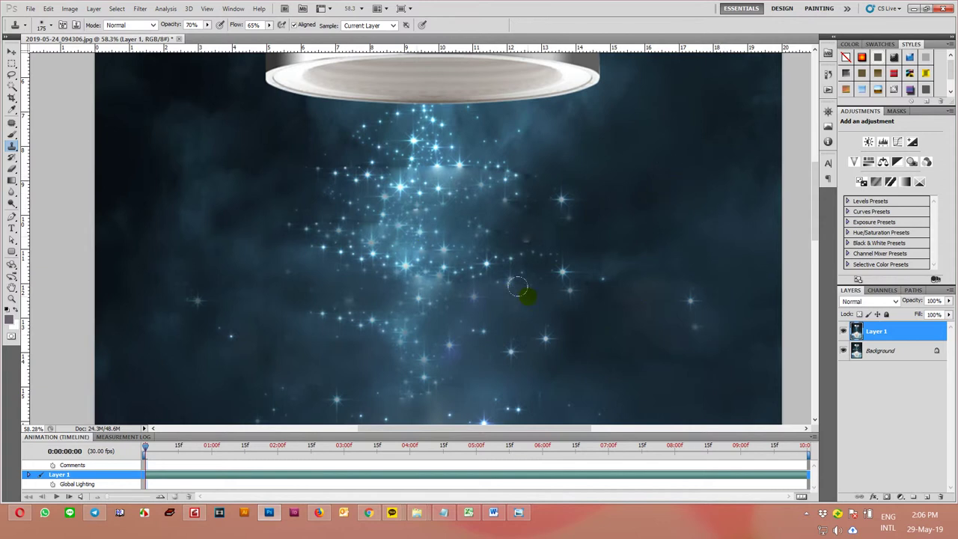
left_click_drag(523, 295, 594, 324)
Toggle Layer 1's visibility repeatedly to compare the retouch with the original text.
scroll(606, 280, "down", 3)
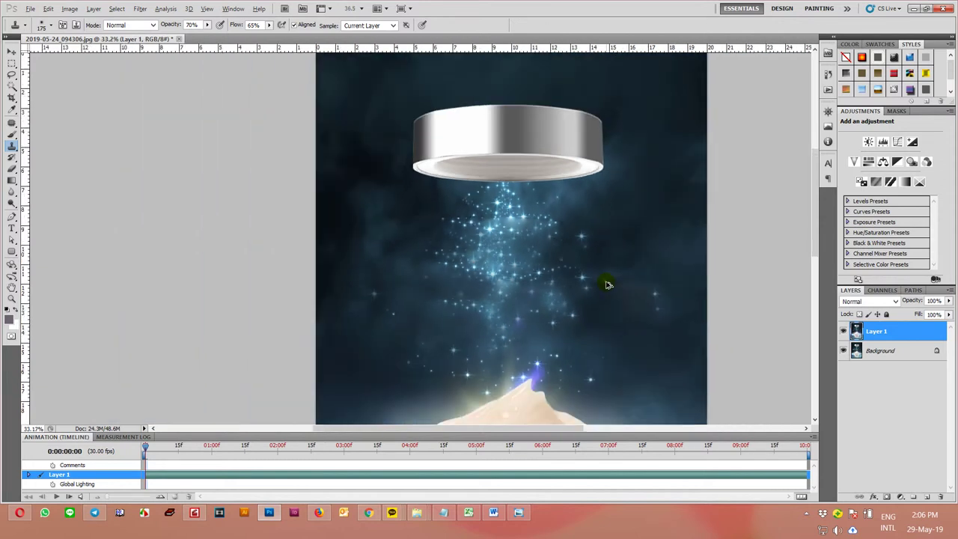
scroll(608, 284, "down", 2)
scroll(607, 284, "down", 1)
scroll(608, 284, "up", 1)
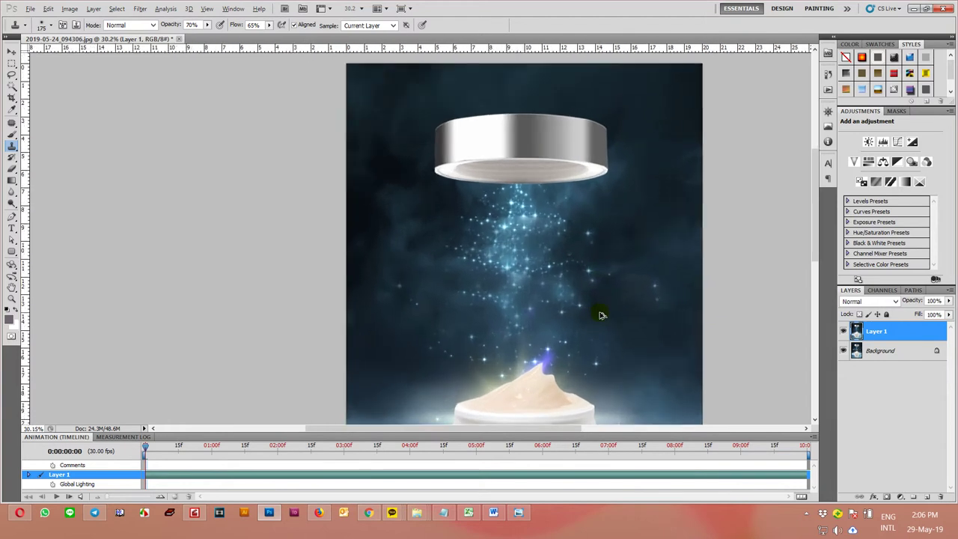
left_click_drag(594, 250, 553, 209)
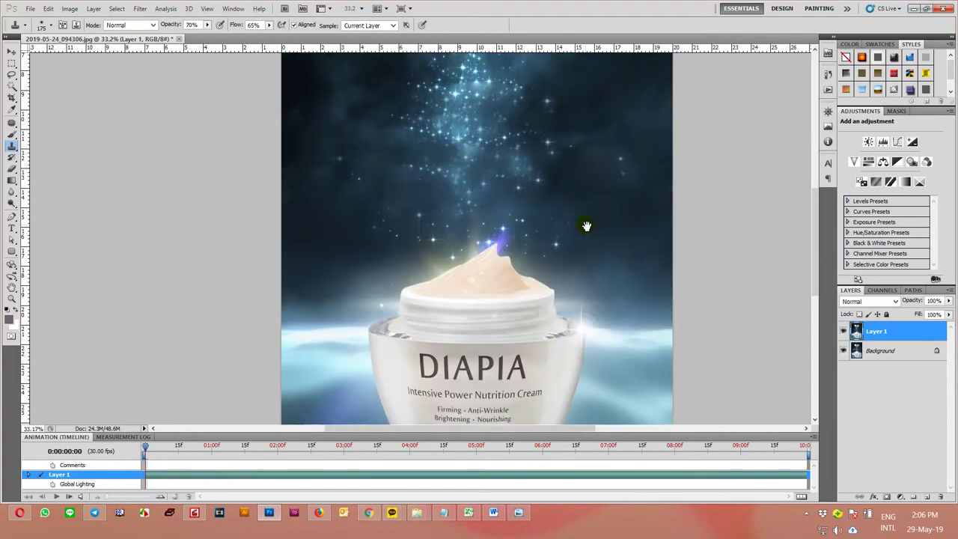
left_click(853, 350)
left_click(842, 332)
left_click(841, 332)
left_click(841, 332)
left_click(842, 332)
left_click(842, 333)
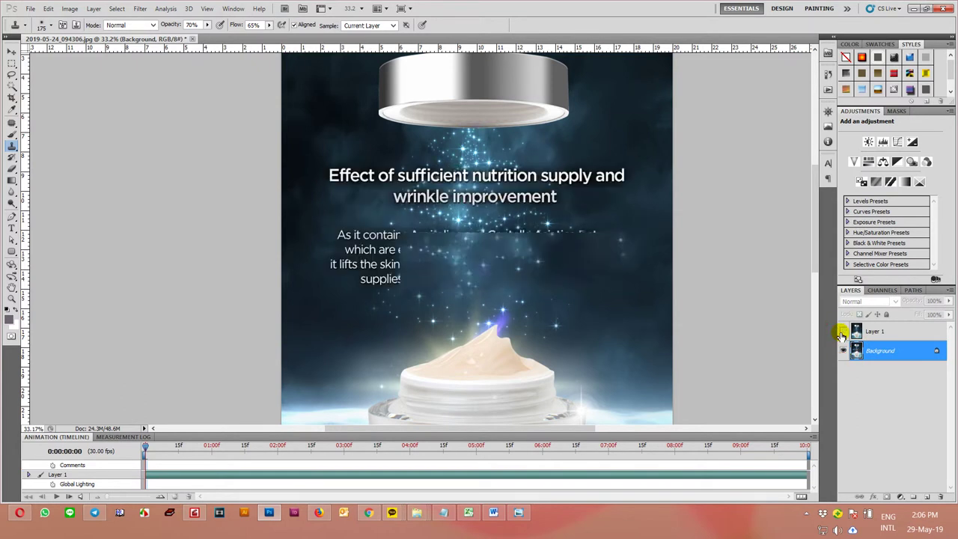
left_click(842, 332)
left_click(841, 332)
left_click(842, 332)
left_click(841, 332)
left_click(842, 332)
left_click(841, 333)
left_click(842, 332)
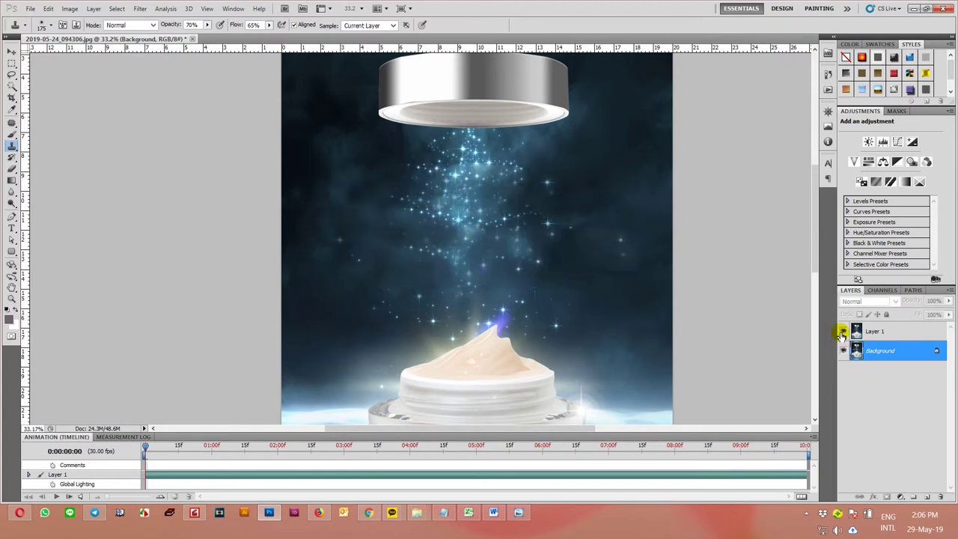
Select Layer 1 and hide it, revealing the English heading and body text.
scroll(514, 192, "up", 3)
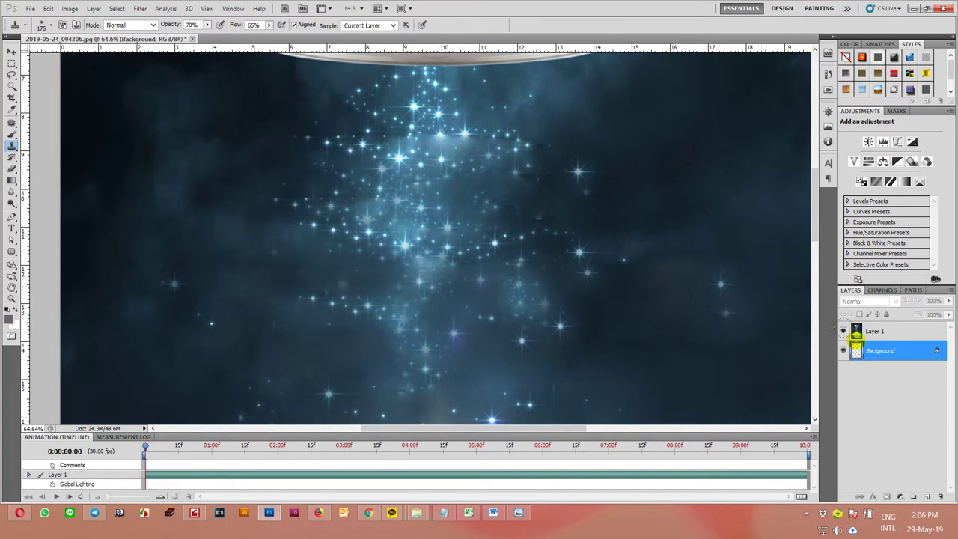
left_click(868, 332)
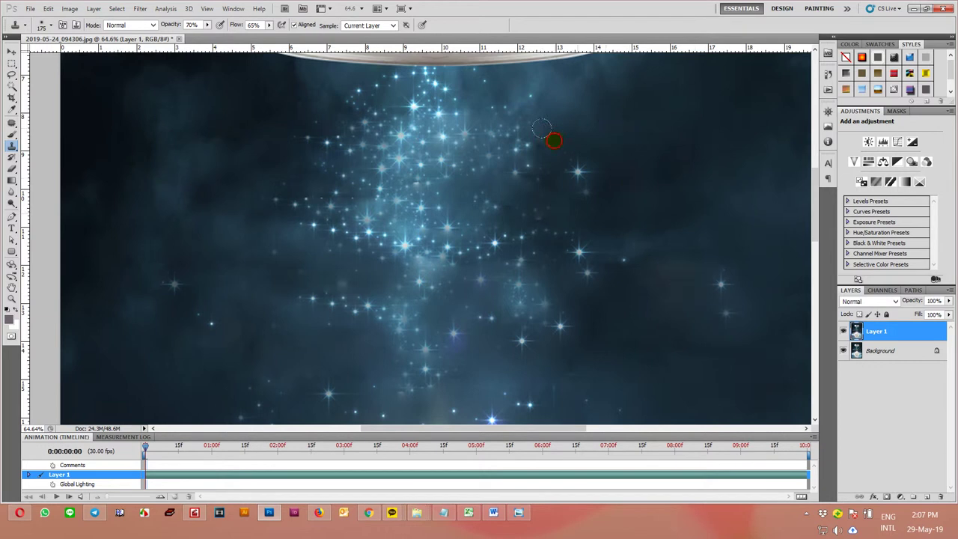
left_click(843, 331)
scroll(576, 299, "down", 2)
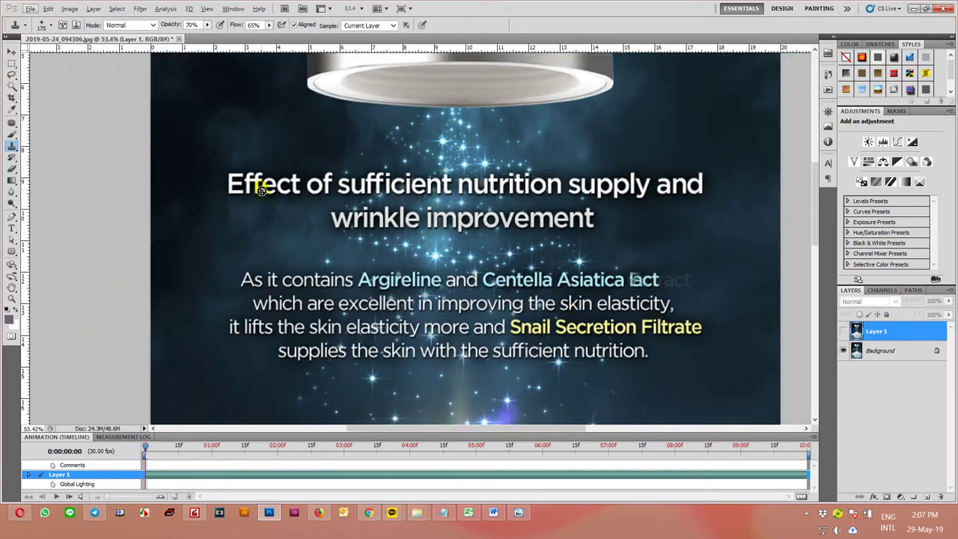
Select the whole Khmer heading line under the jar in the Word document.
left_click(491, 511)
scroll(456, 240, "up", 4)
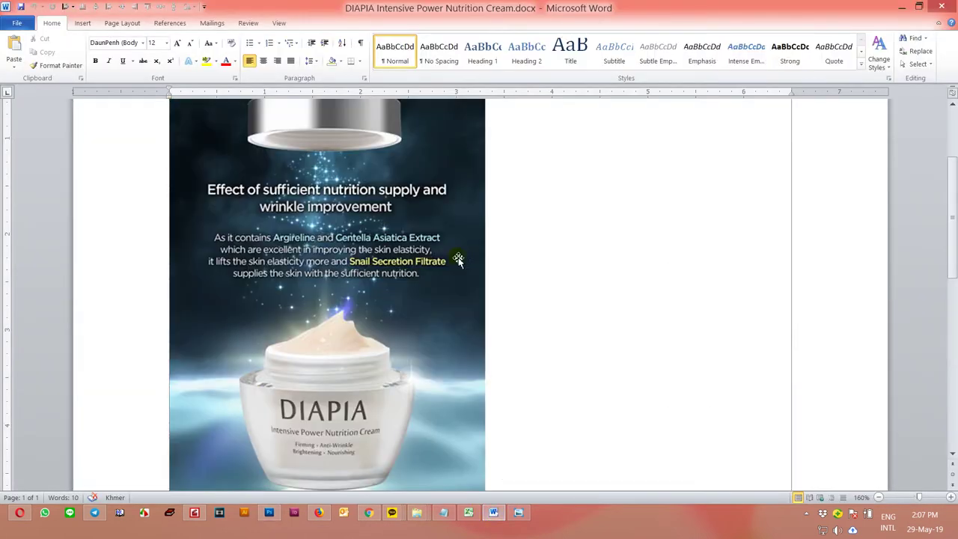
scroll(445, 300, "down", 3)
left_click_drag(437, 318, 180, 315)
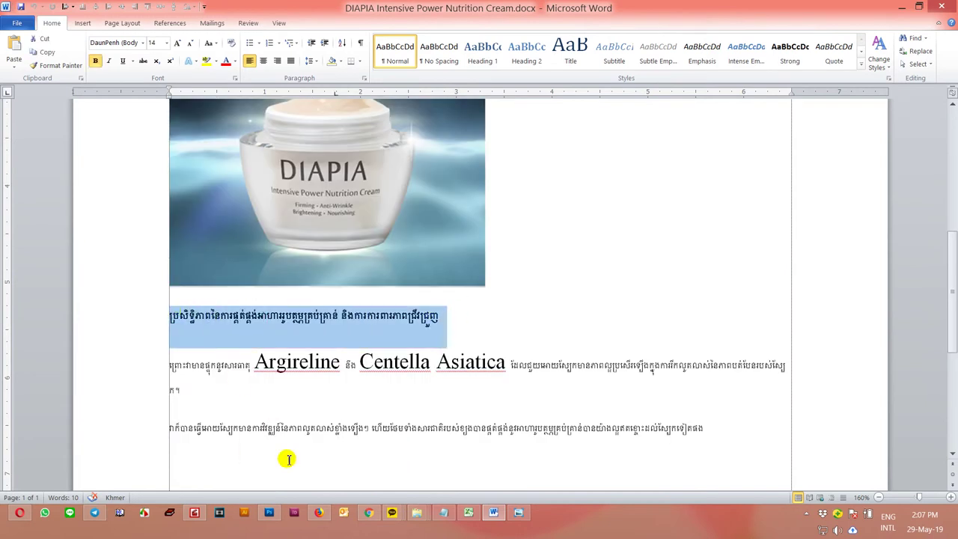
left_click(274, 509)
Start a new Photoshop text layer over the heading area with the Type tool.
key("t")
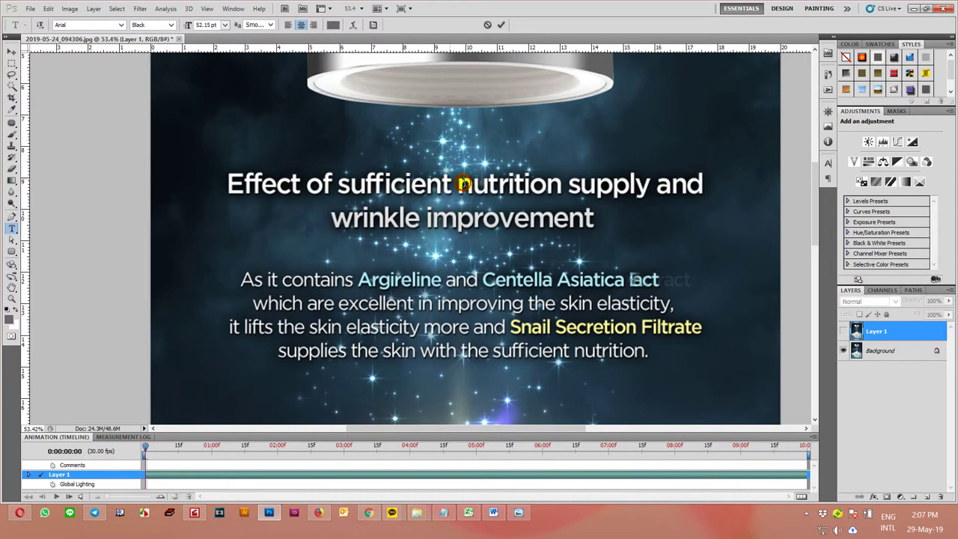
left_click(449, 177)
type("DIAPIA")
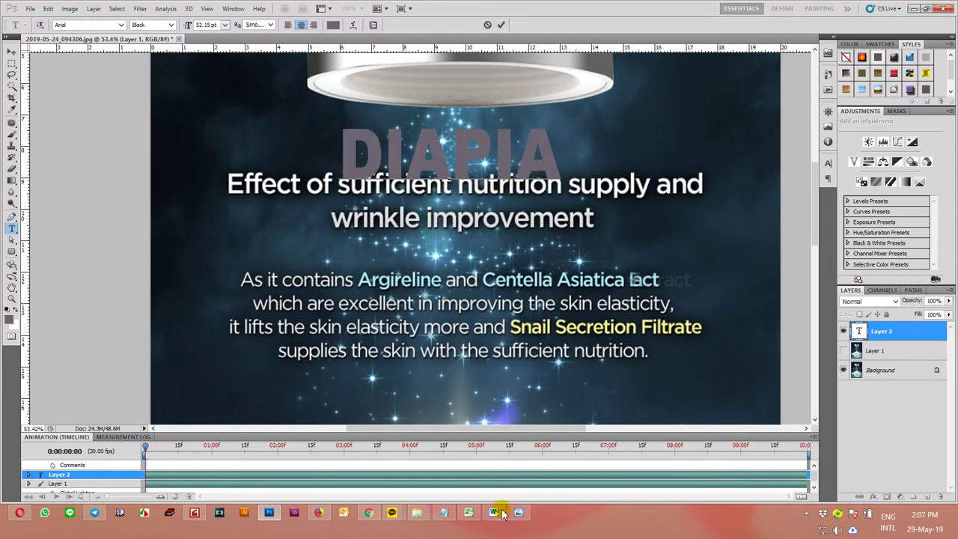
Copy the selected Khmer heading in Word from its right-click menu.
left_click(493, 512)
right_click(361, 320)
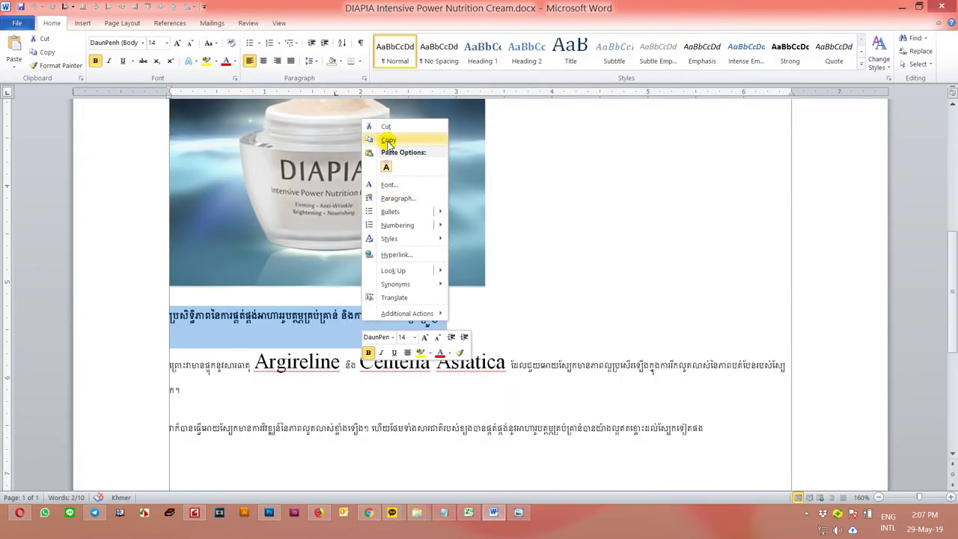
left_click(386, 138)
left_click(269, 512)
Replace the placeholder DIAPIA text with the pasted Khmer heading.
key("ctrl+a")
key("ctrl+v")
key("ctrl+a")
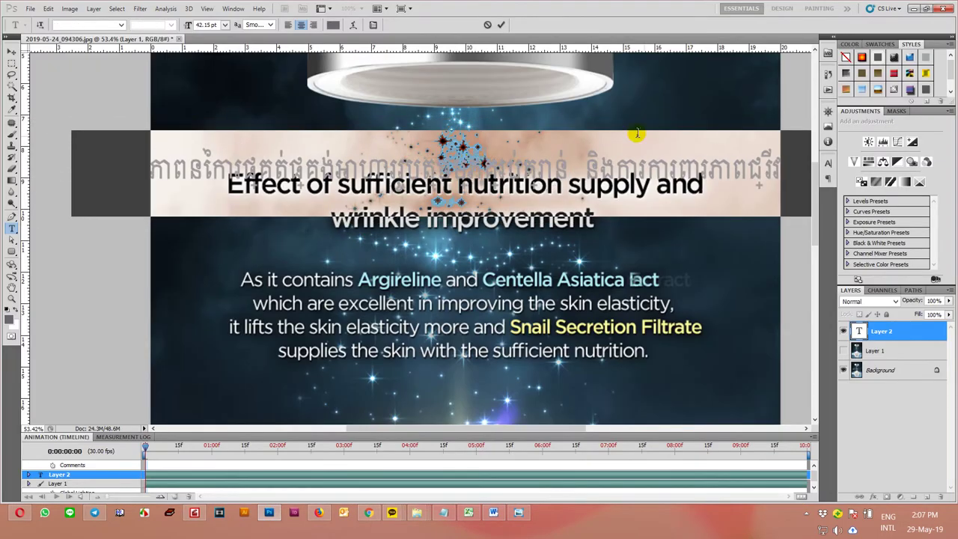
left_click(569, 182)
left_click(576, 189)
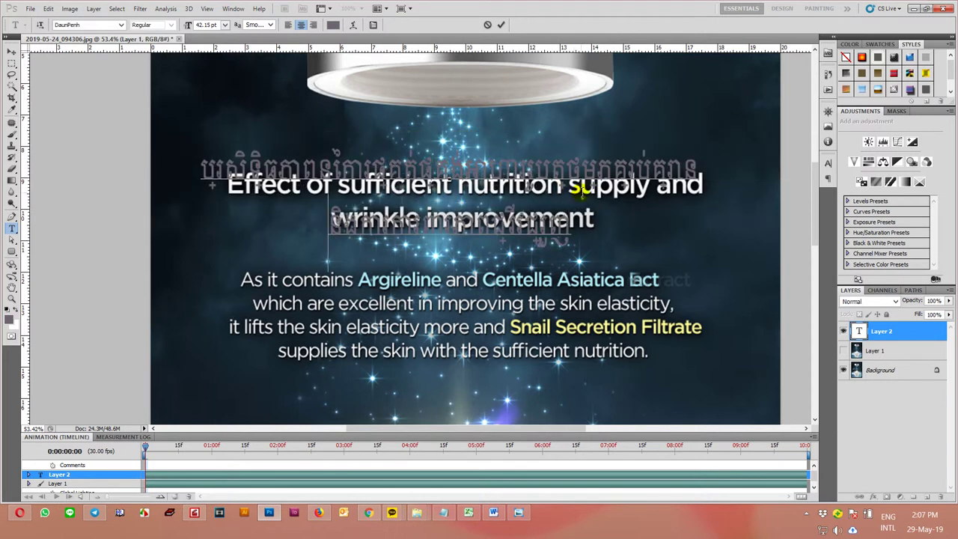
Try Kh Content and Kh Fasthand fonts on the heading and shrink it to about 27 pt.
key("ctrl+a")
left_click(121, 24)
scroll(224, 205, "down", 8)
scroll(224, 214, "down", 8)
scroll(224, 214, "down", 5)
left_click_drag(230, 138, 241, 165)
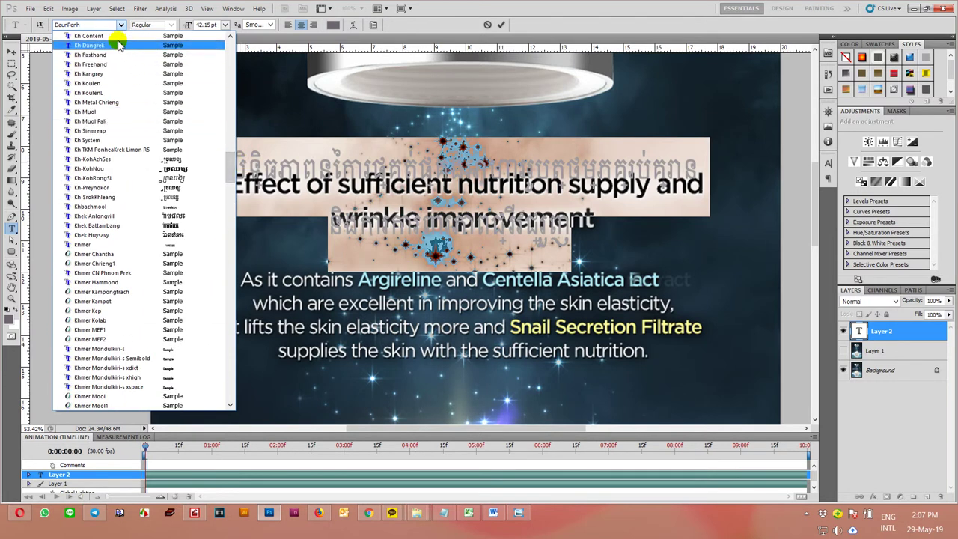
left_click(118, 36)
left_click(204, 24)
key("Down")
key("Down")
key("Down")
key("Down")
key("Down")
left_click(101, 21)
key("Down")
key("Down")
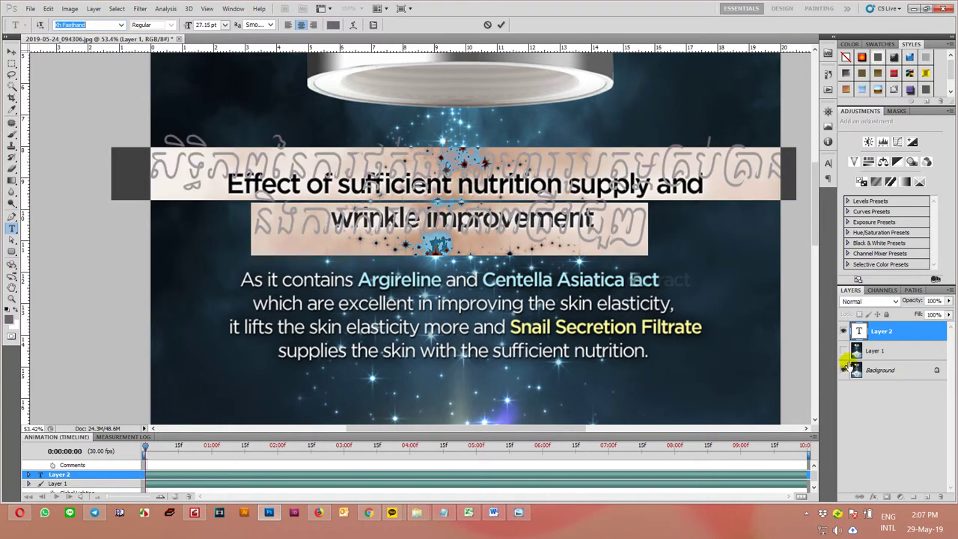
Hide the English text, make the Khmer heading white, and switch its font toward Kh Koulen.
left_click(843, 352)
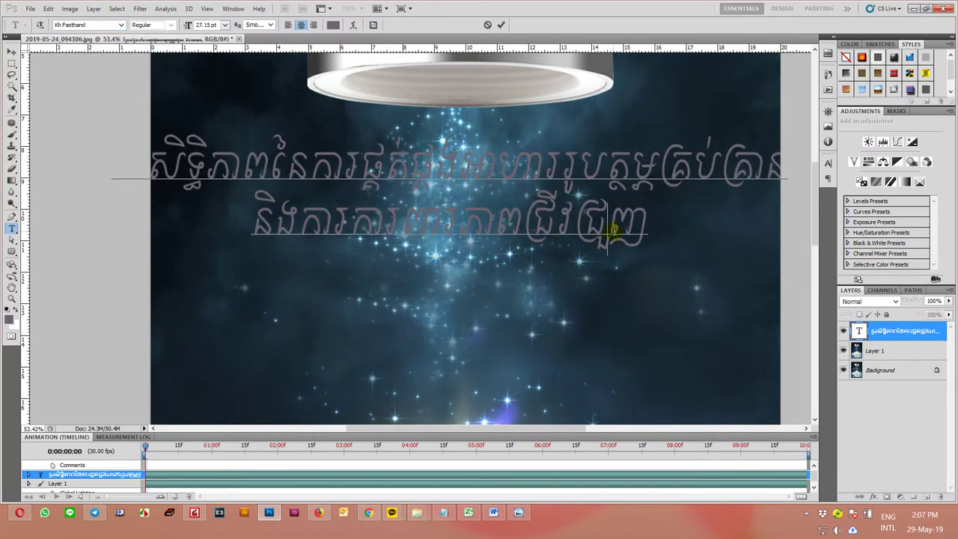
key("ctrl+a")
left_click(334, 25)
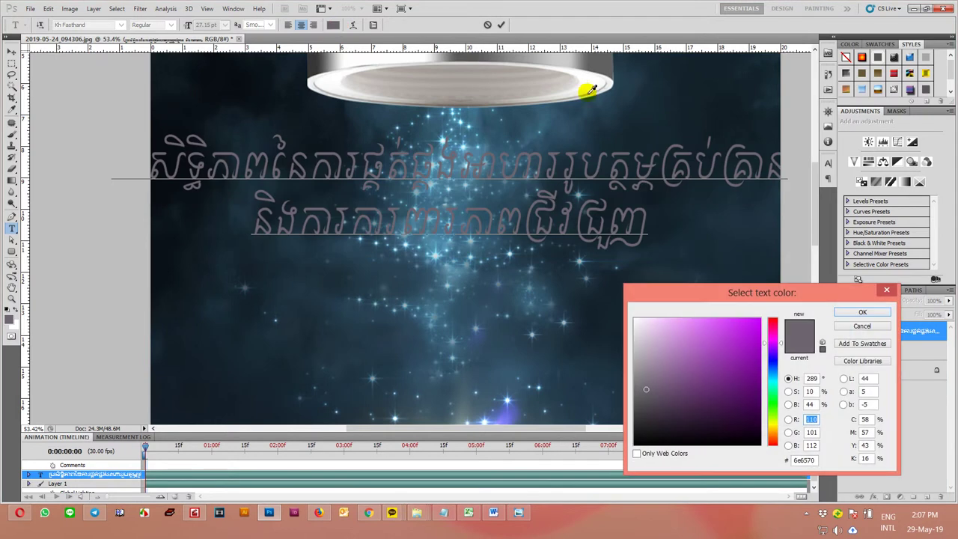
left_click(861, 312)
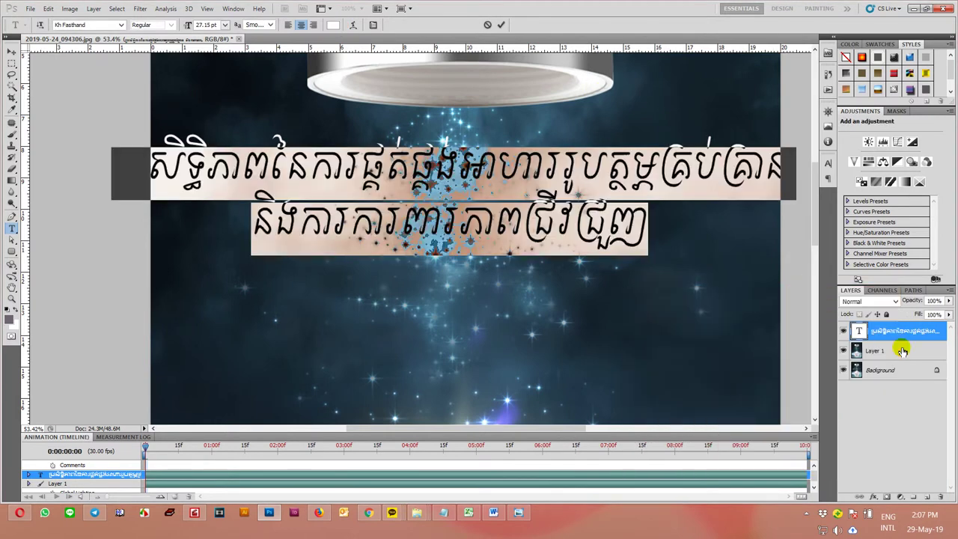
left_click(107, 24)
key("Down")
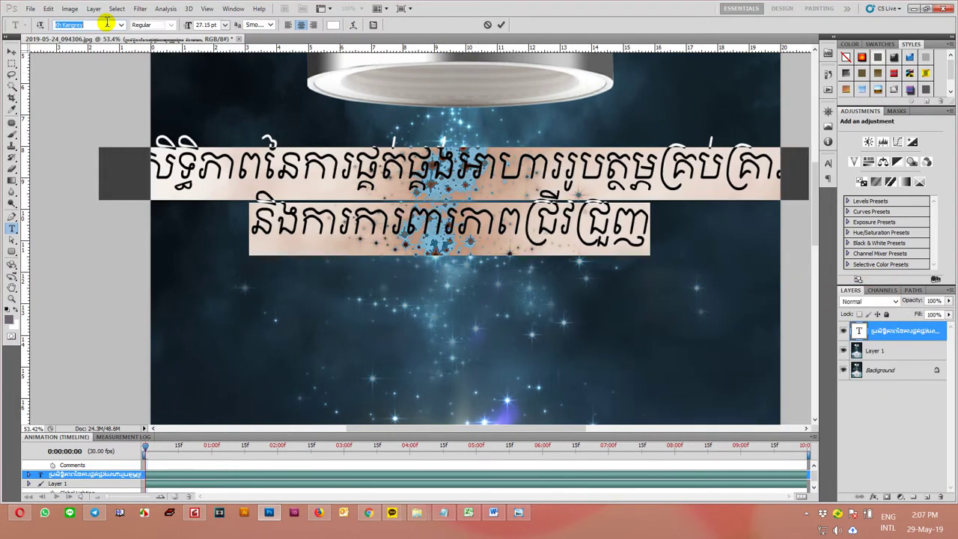
key("Down")
key("Down")
key("Down")
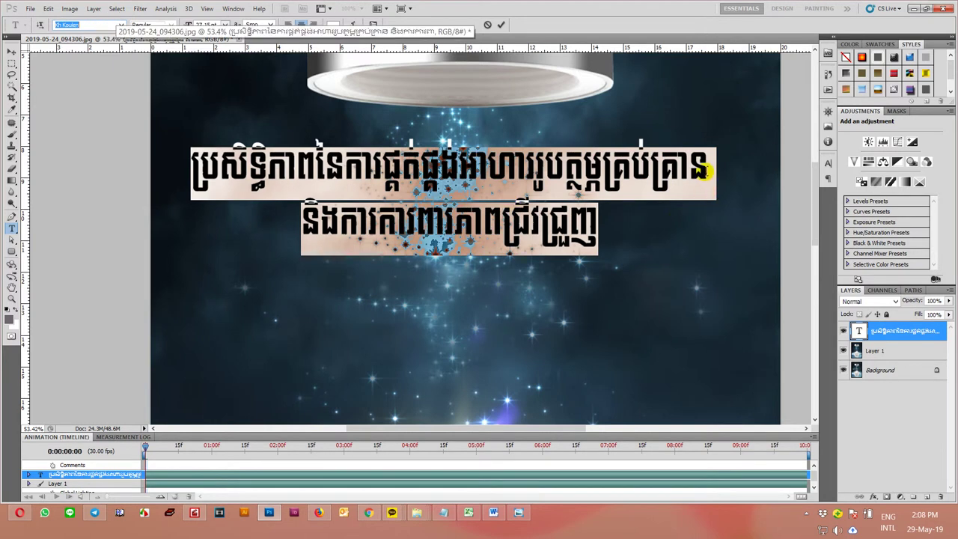
Break the long first Khmer line, trying គ្រប់គ្រាន់ on its own middle line.
left_click(703, 174)
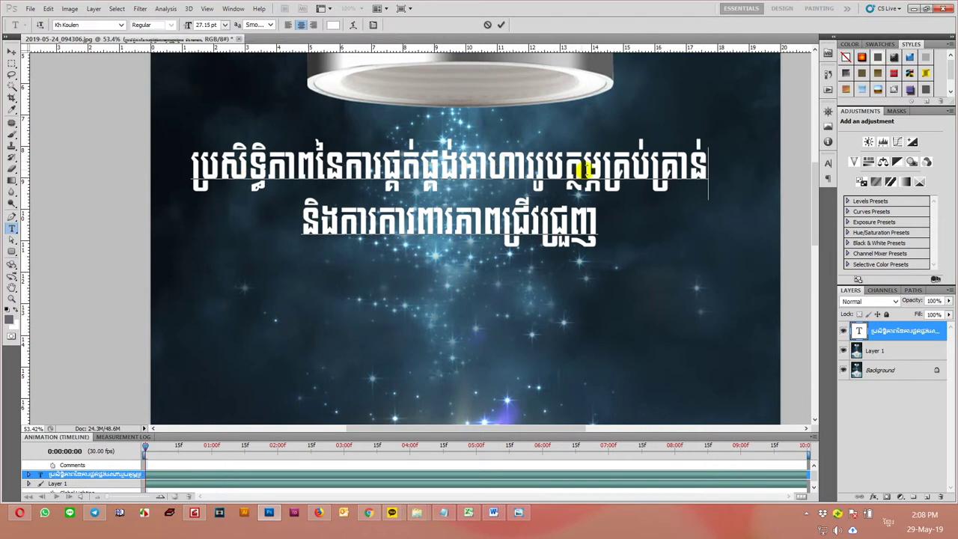
key("Return")
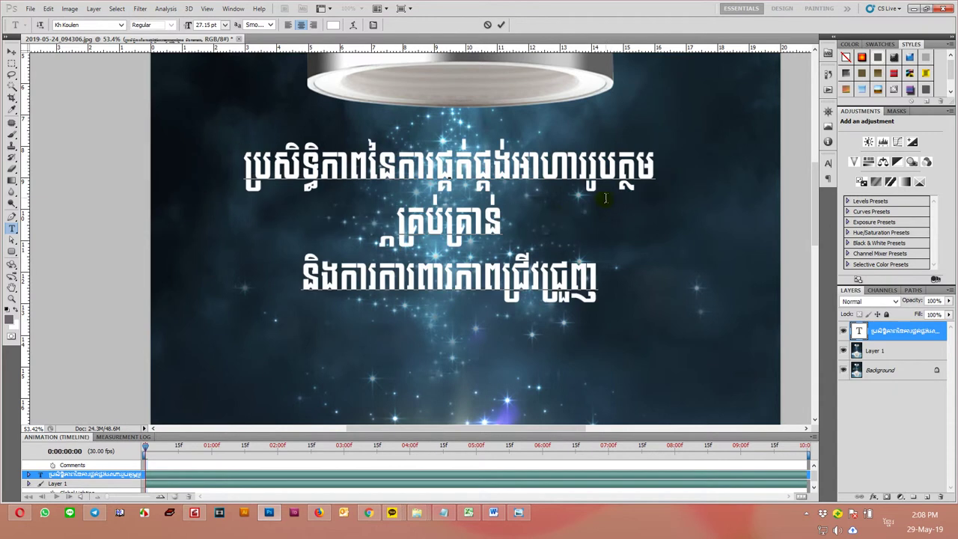
key("BackSpace")
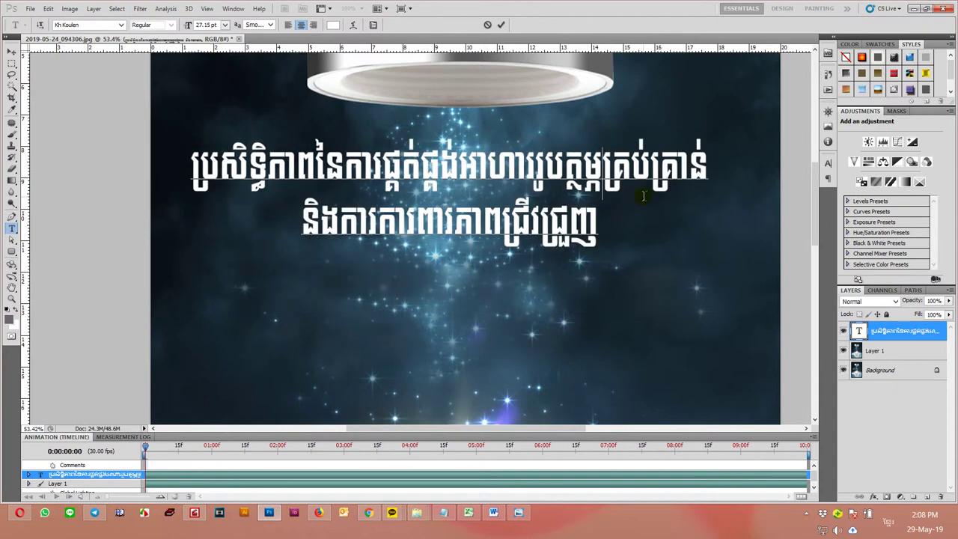
key("Return")
key("Home")
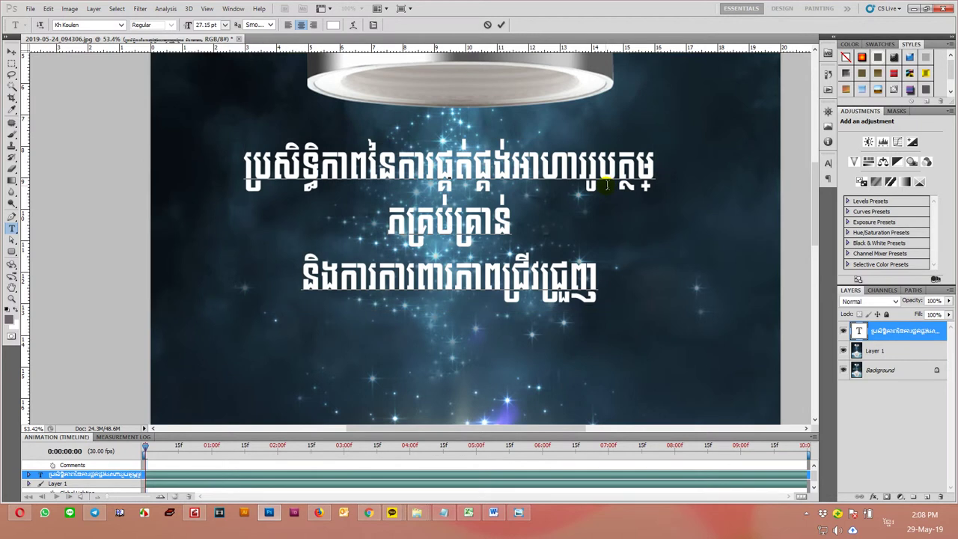
key("End")
left_click(10, 50)
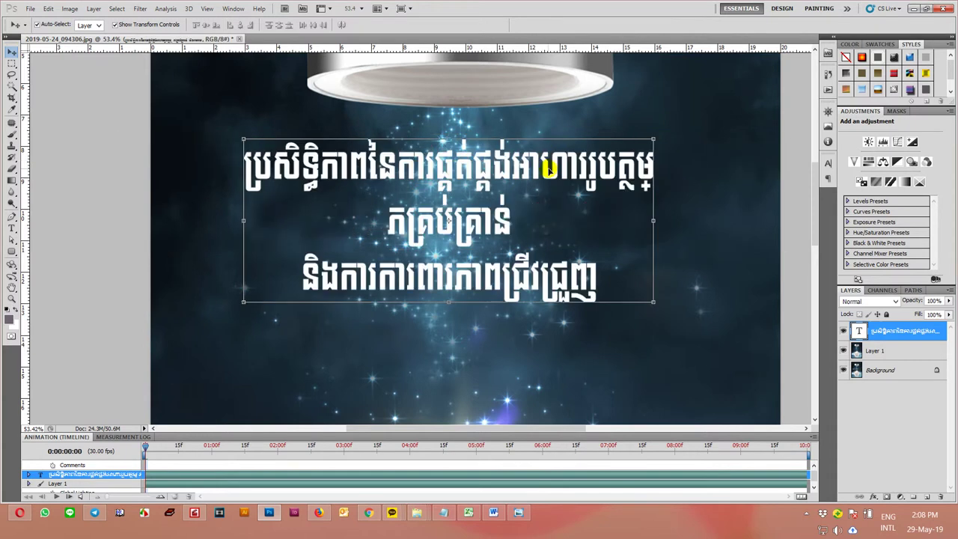
Remove the stray ភ and rebreak the heading so គ្រប់គ្រាន់ starts line two, then commit.
key("t")
left_click(648, 171)
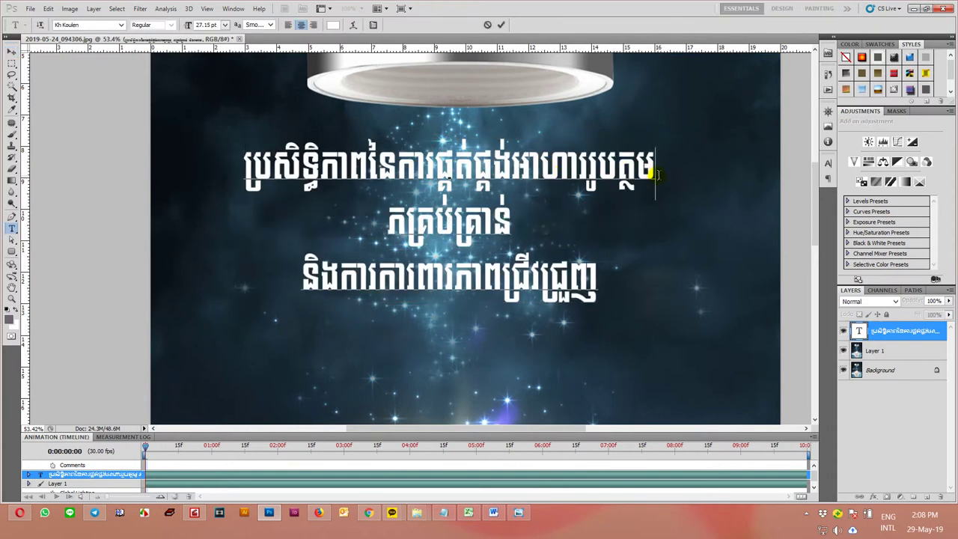
key("Delete")
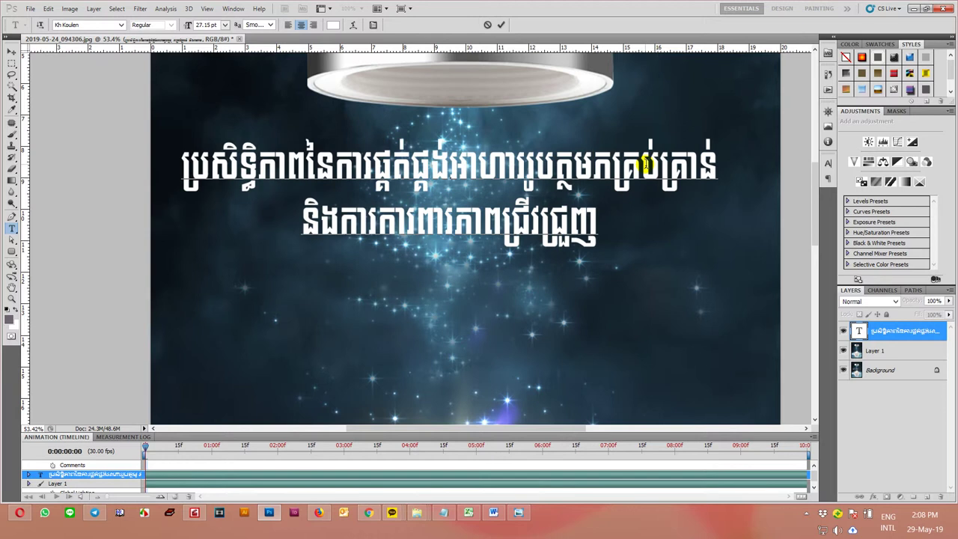
key("BackSpace")
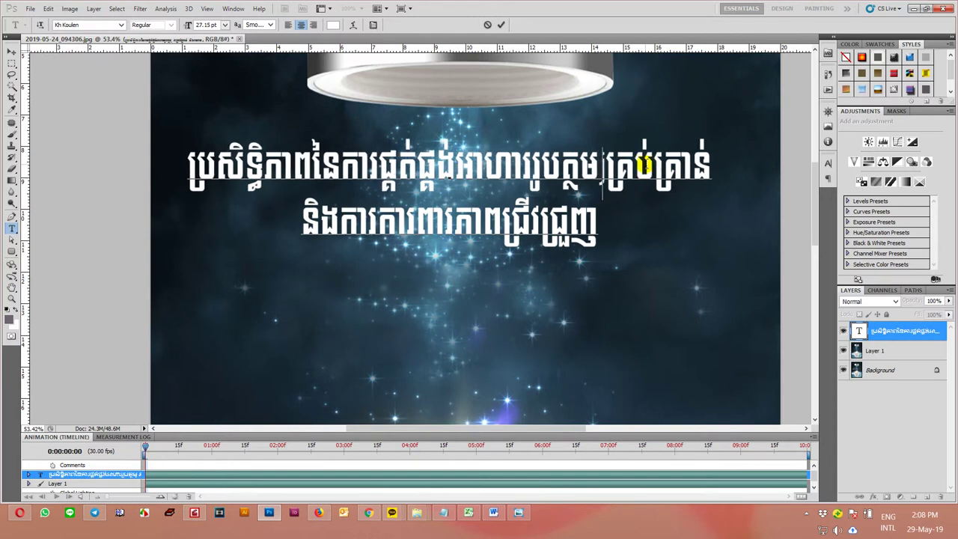
key("Delete")
key("Delete")
type("គ")
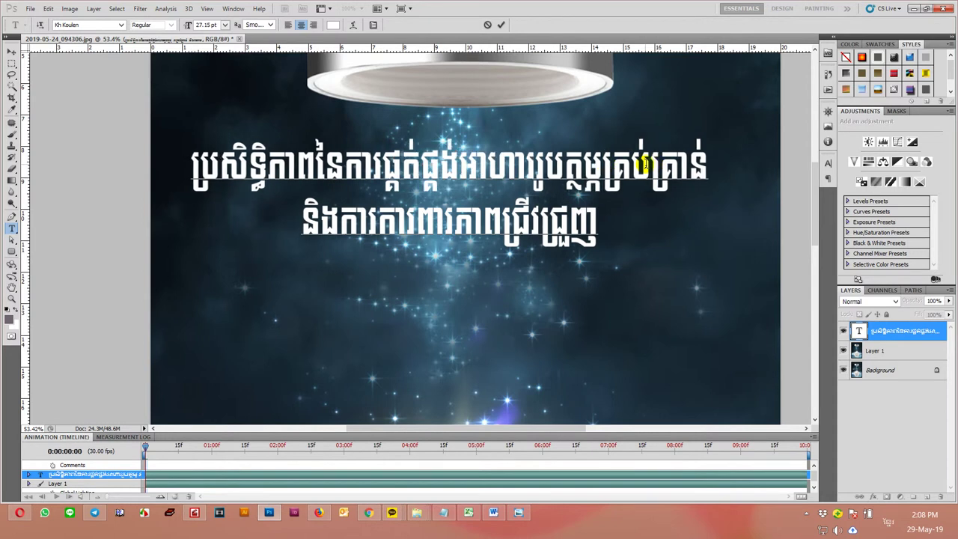
key("Return")
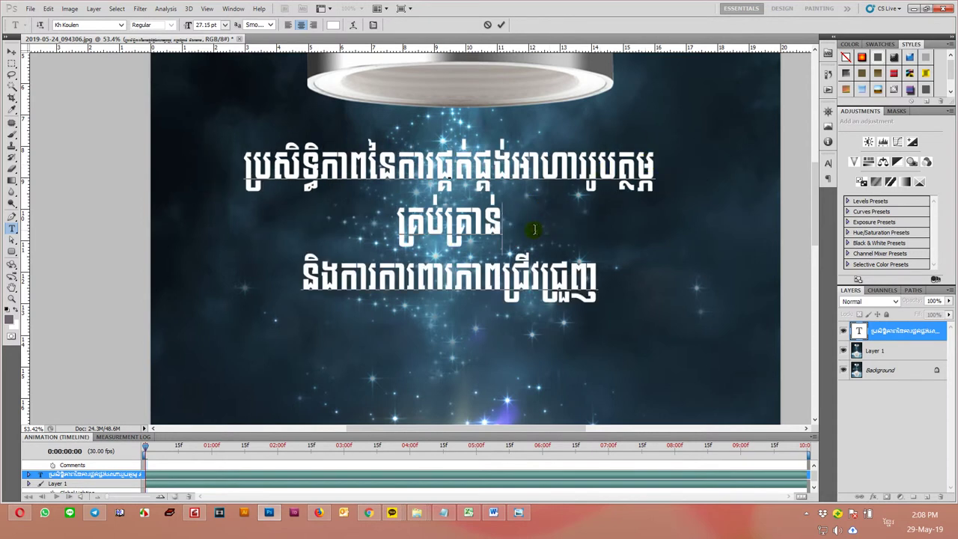
key("Delete")
key("ctrl+Return")
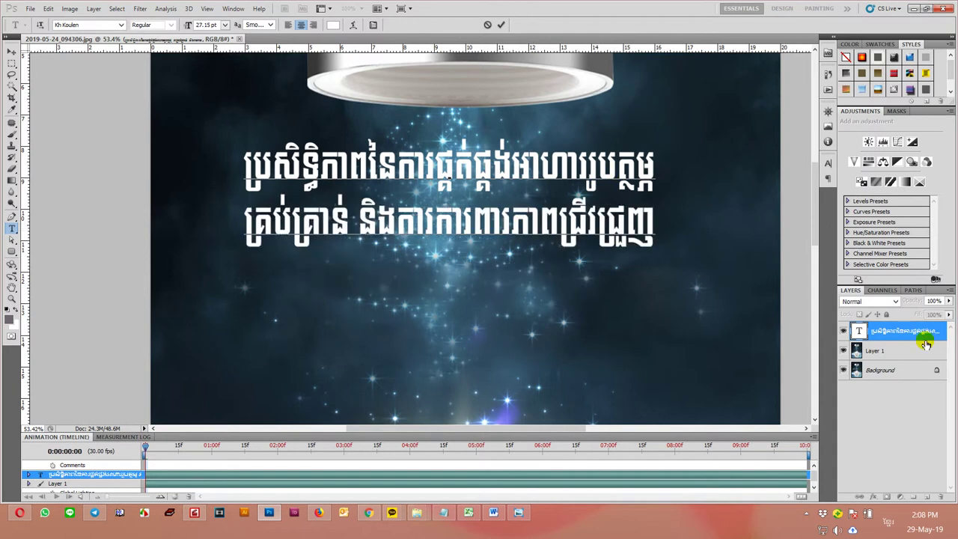
left_click(843, 330)
left_click(843, 350)
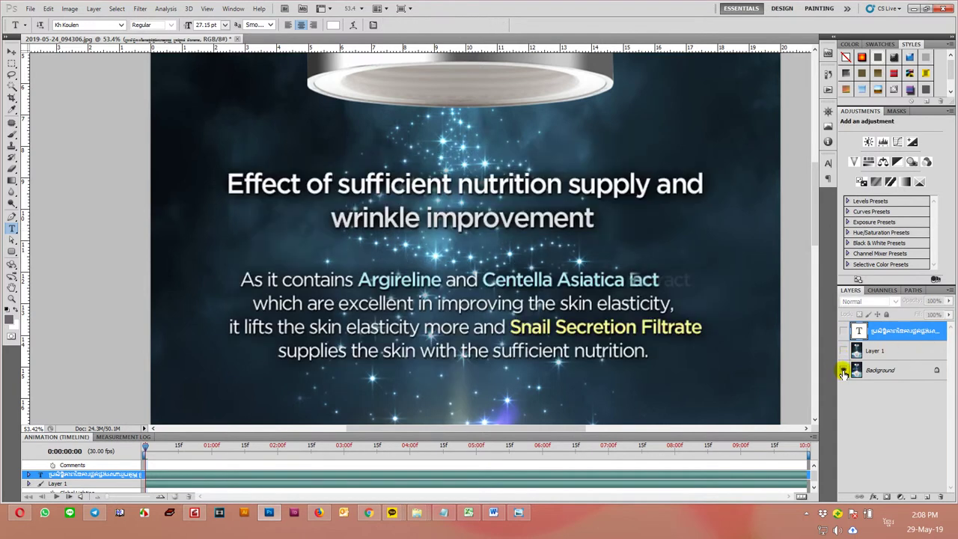
left_click(843, 330)
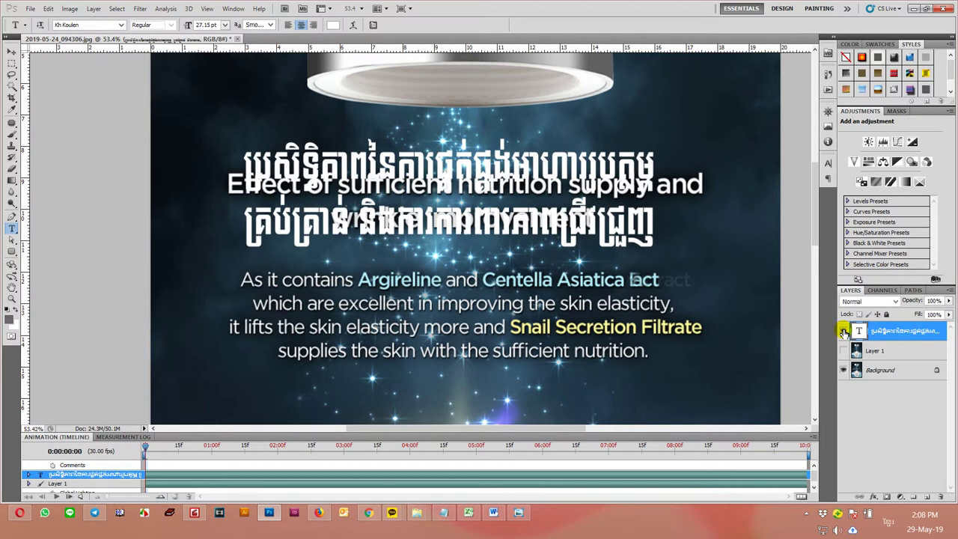
left_click(843, 351)
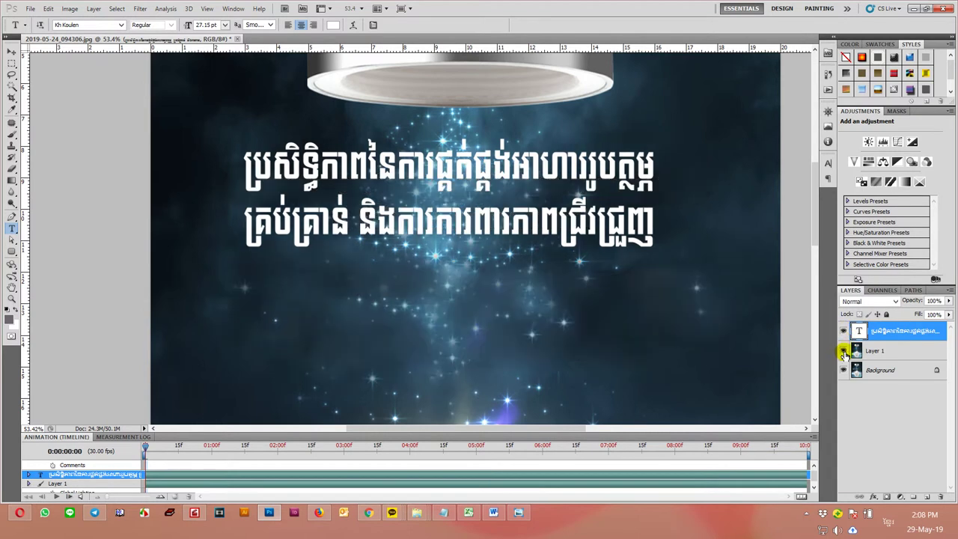
Rebreak the heading so គ្រប់គ្រាន់ and និងការការពារភាពជ្រីវជ្រួញ share line two.
left_click(646, 178)
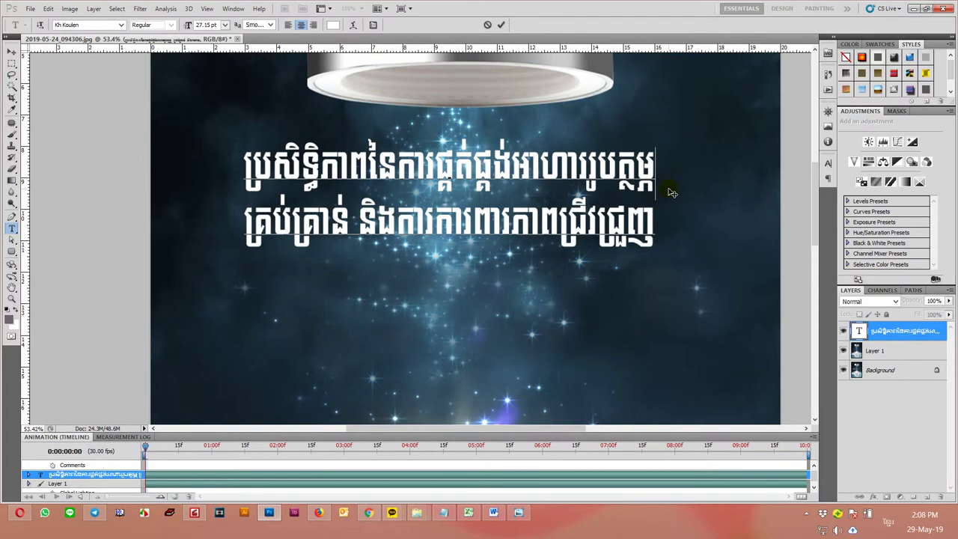
type("ភ")
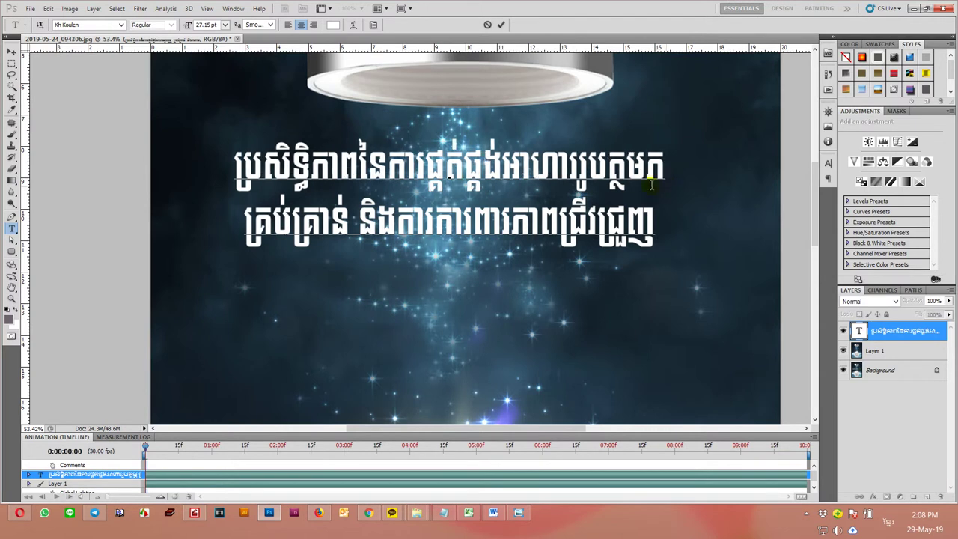
key("BackSpace")
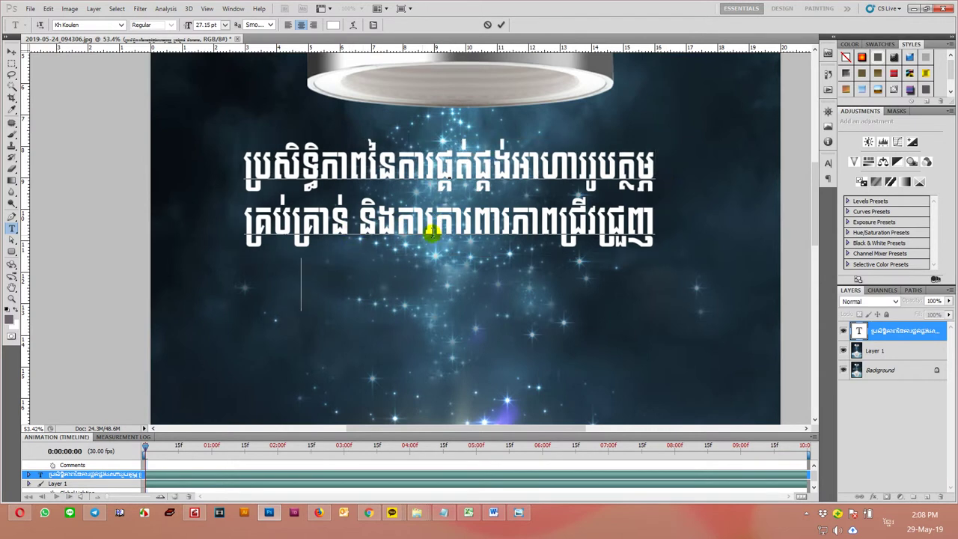
key("Return")
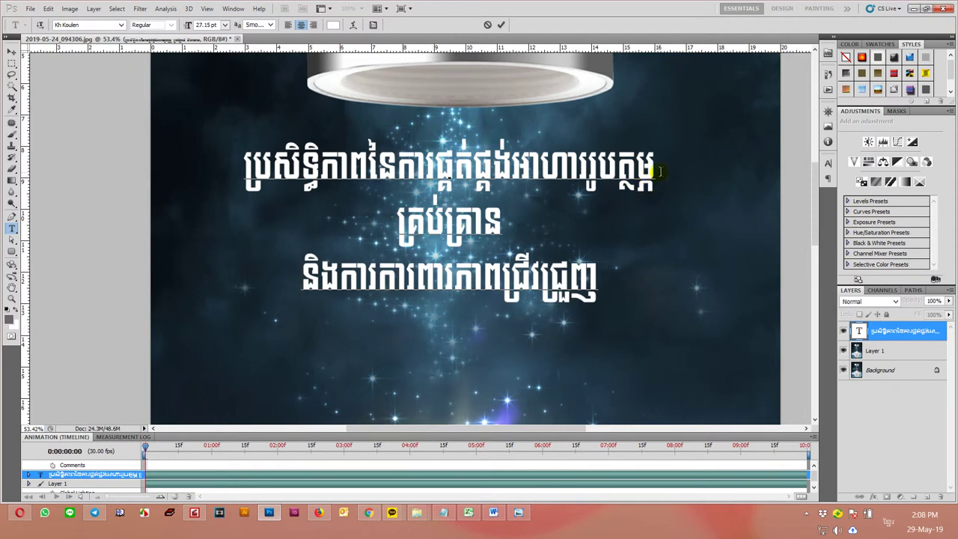
key("Delete")
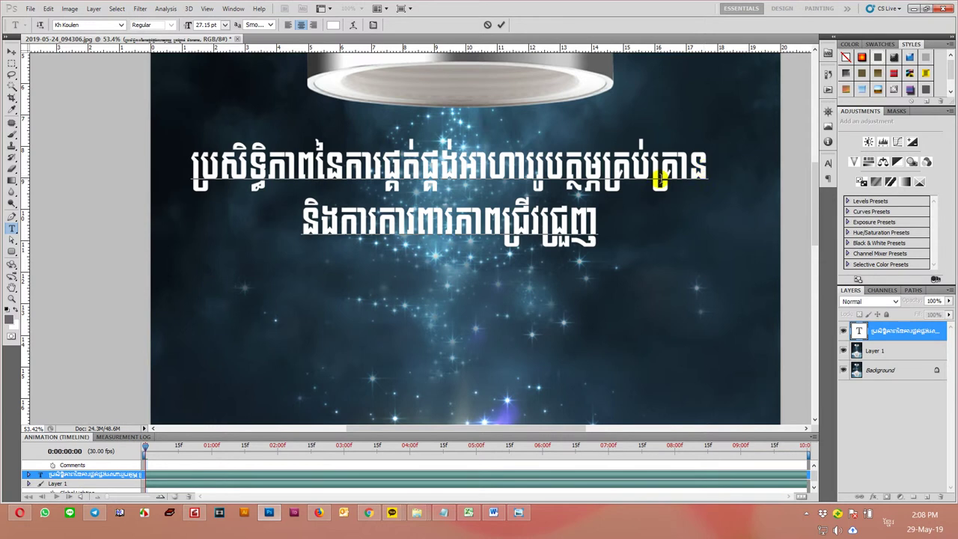
key("Return")
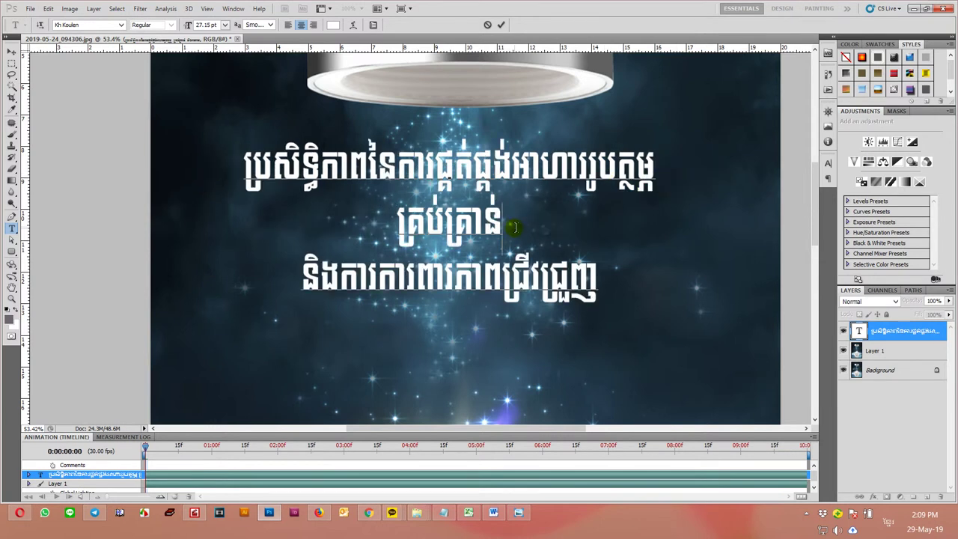
key("Delete")
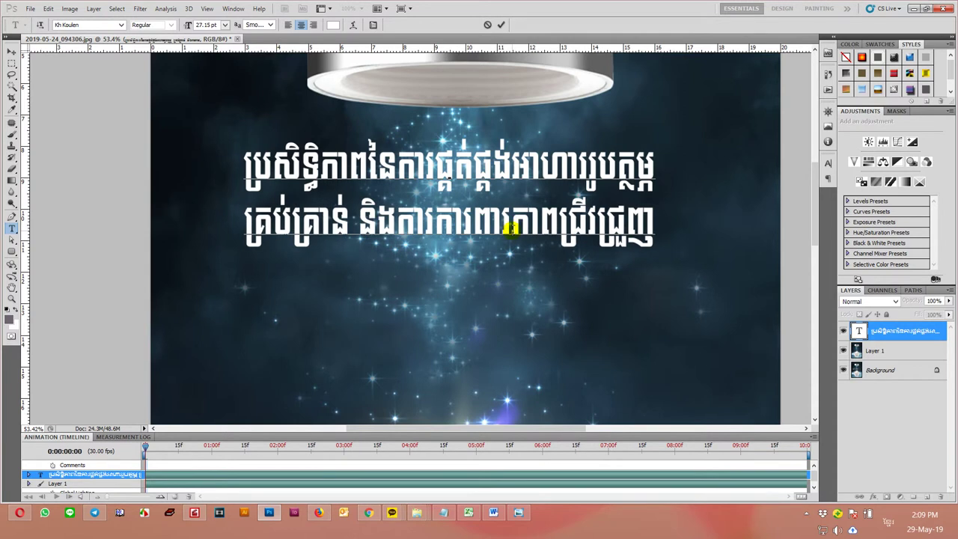
Commit the heading and nudge it slightly right and down.
key("ctrl+Return")
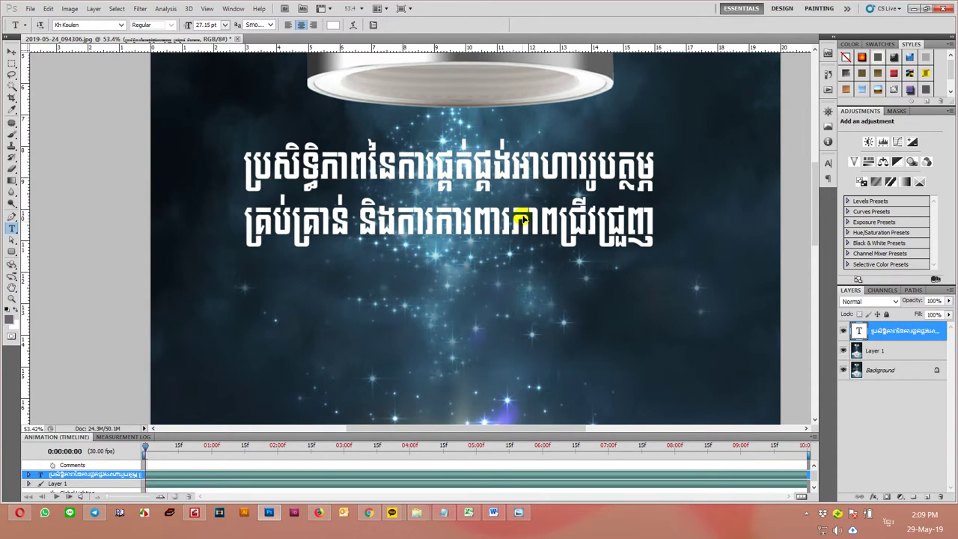
key("v")
left_click_drag(526, 216, 535, 223)
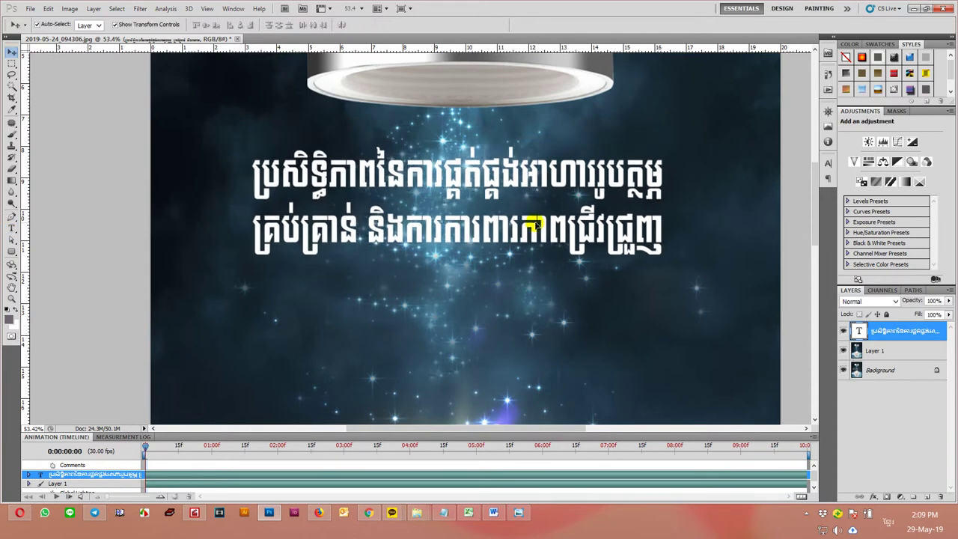
Give the Khmer heading a Multiply drop shadow at 75% opacity, 12 px distance, then fit the poster on screen.
left_click(873, 496)
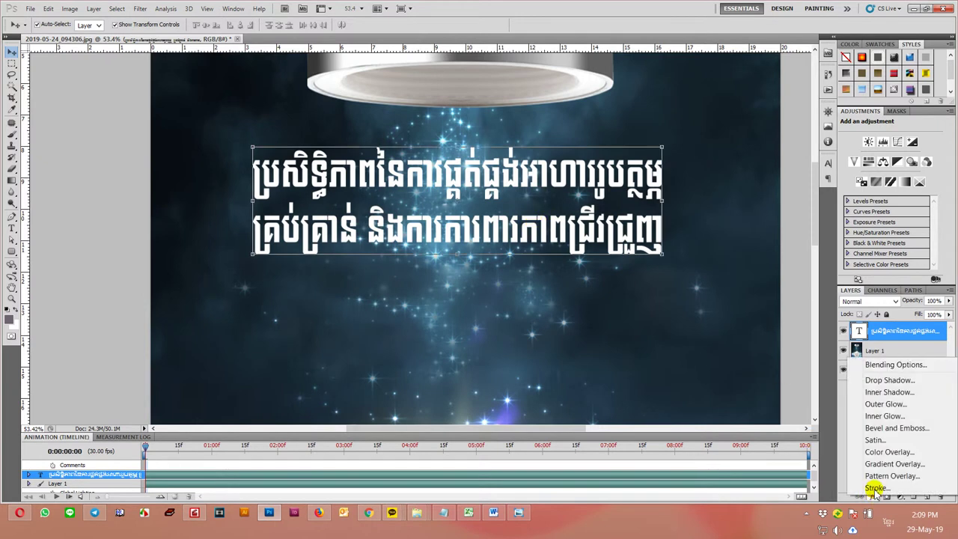
left_click(887, 381)
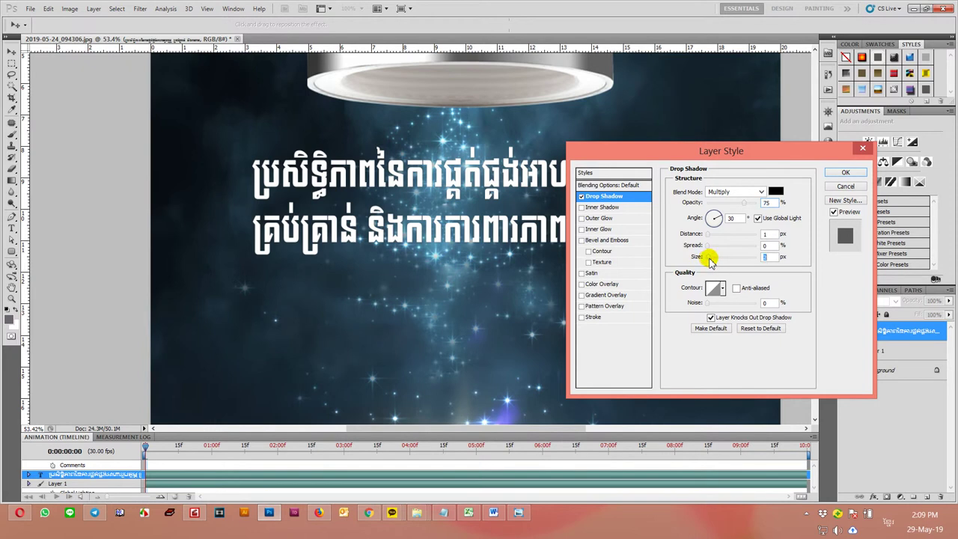
left_click_drag(709, 236, 713, 259)
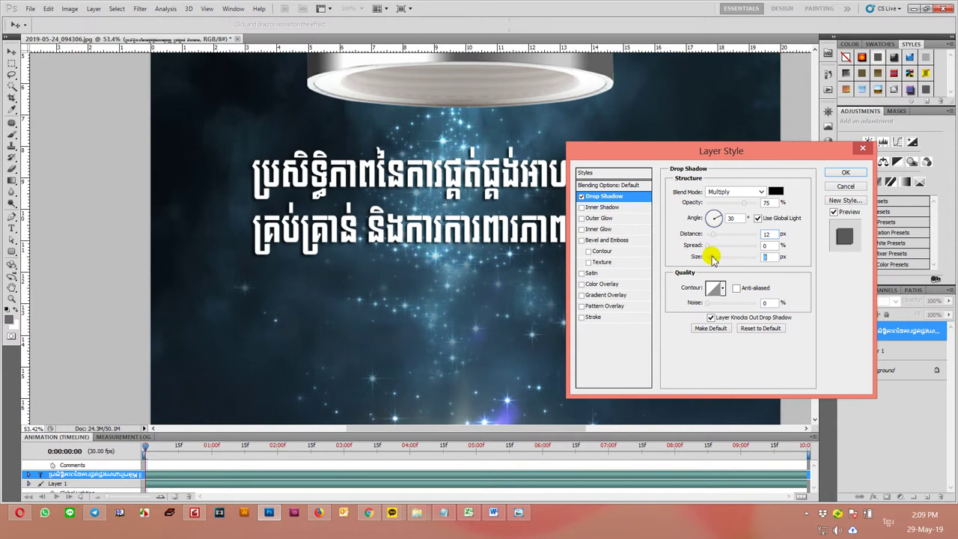
left_click(845, 172)
key("ctrl+0")
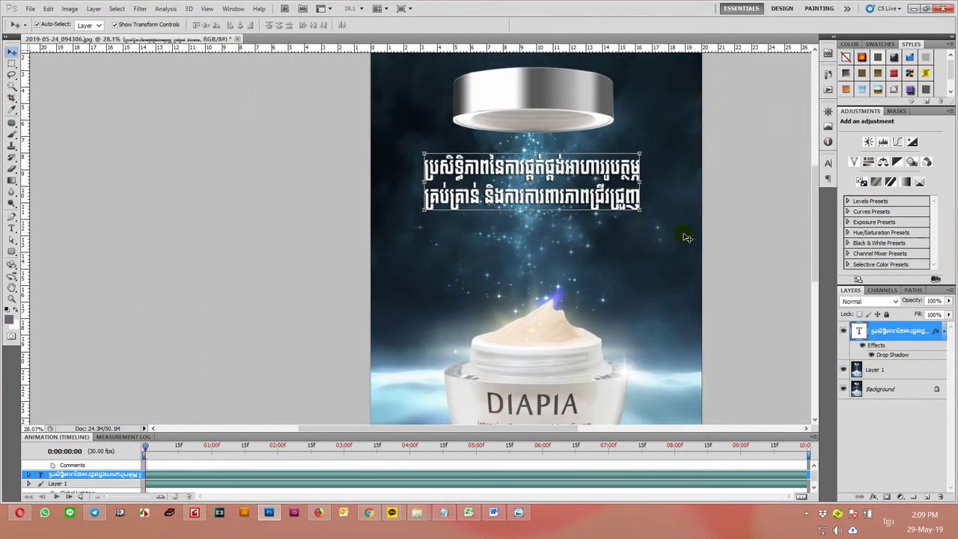
Reveal the English title and drag the Khmer heading up-left to match its position.
left_click(842, 369)
left_click(843, 331)
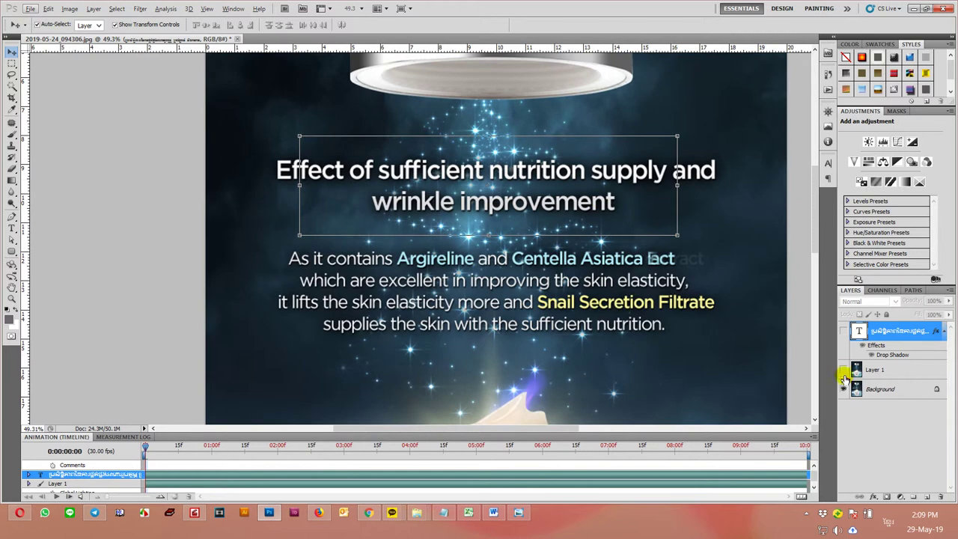
left_click_drag(555, 175, 550, 159)
scroll(550, 159, "down", 3)
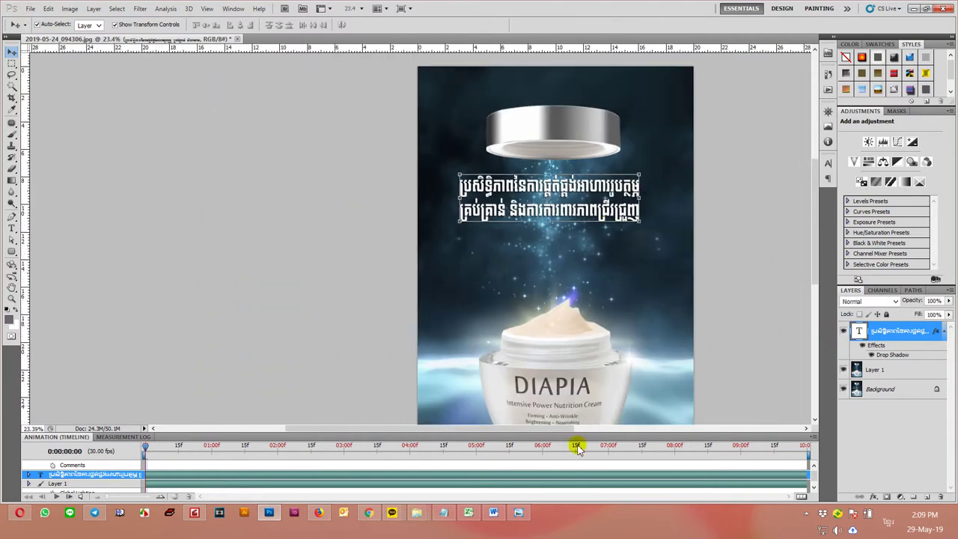
Review the ad copy in the Word document before going back to Photoshop.
left_click(493, 513)
scroll(336, 314, "down", 2)
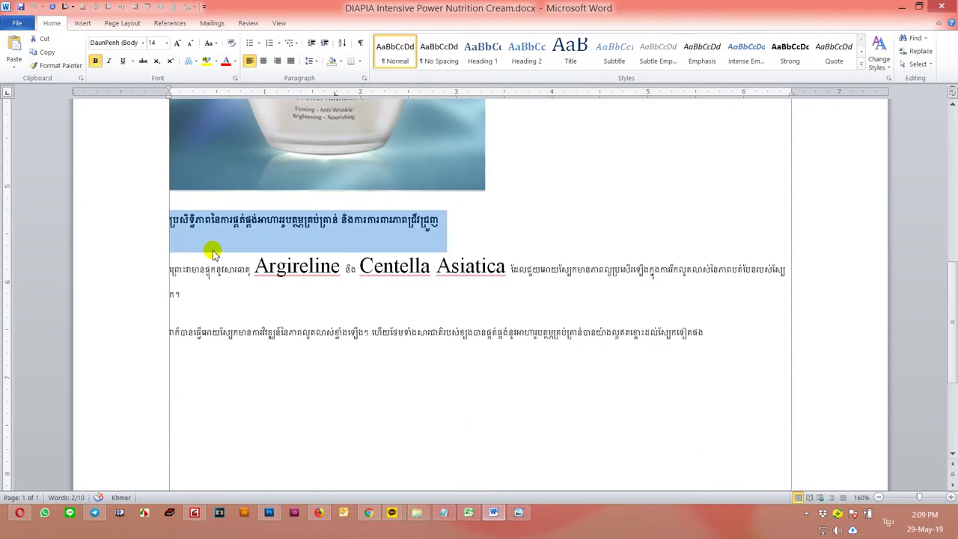
left_click_drag(167, 267, 718, 335)
left_click(269, 512)
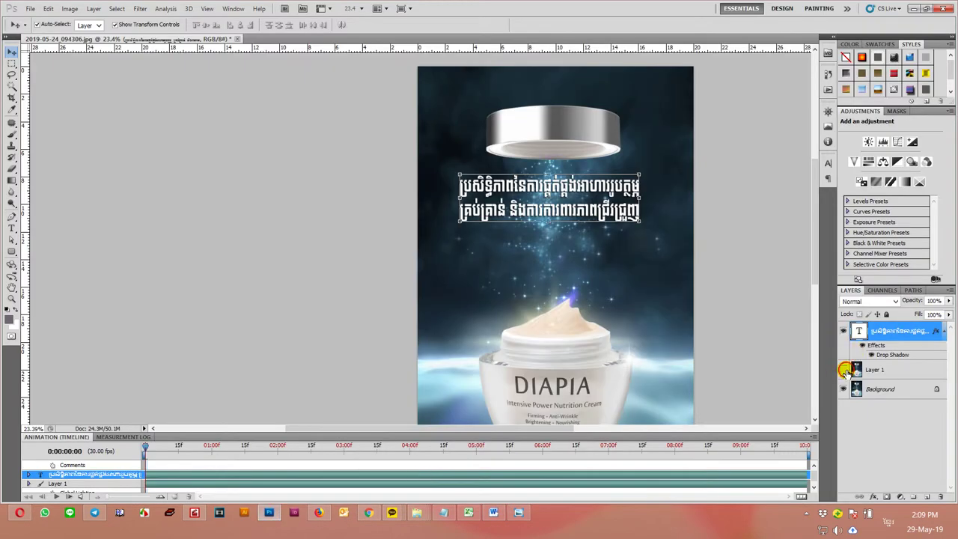
Draw a paragraph text box over the English body text and paste Khmer text into it.
left_click(843, 369)
left_click(844, 330)
scroll(649, 253, "up", 3)
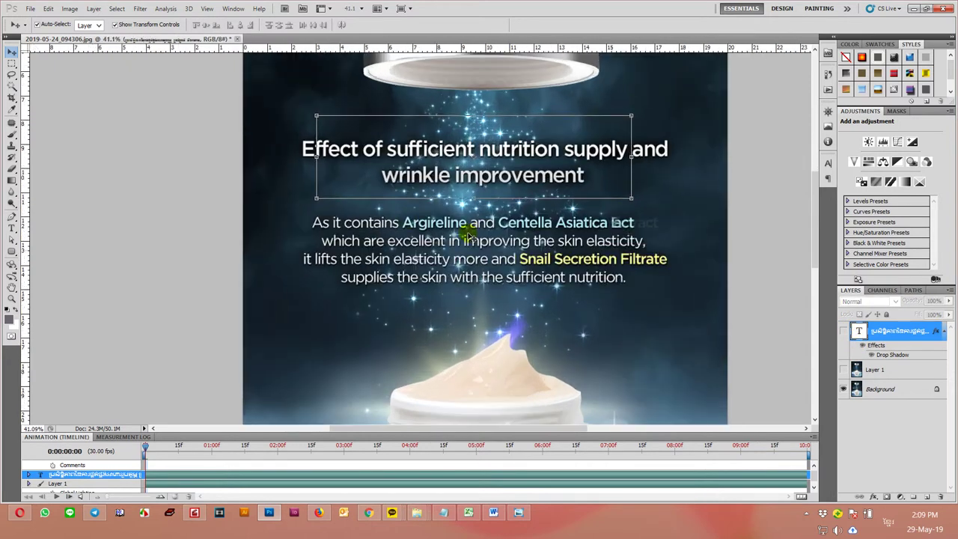
left_click(550, 227)
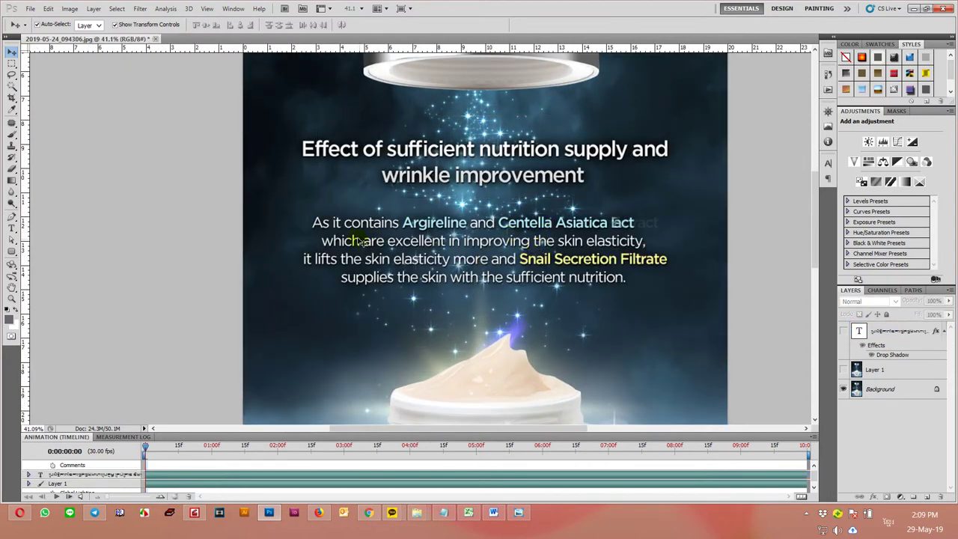
key("t")
left_click_drag(494, 258, 674, 305)
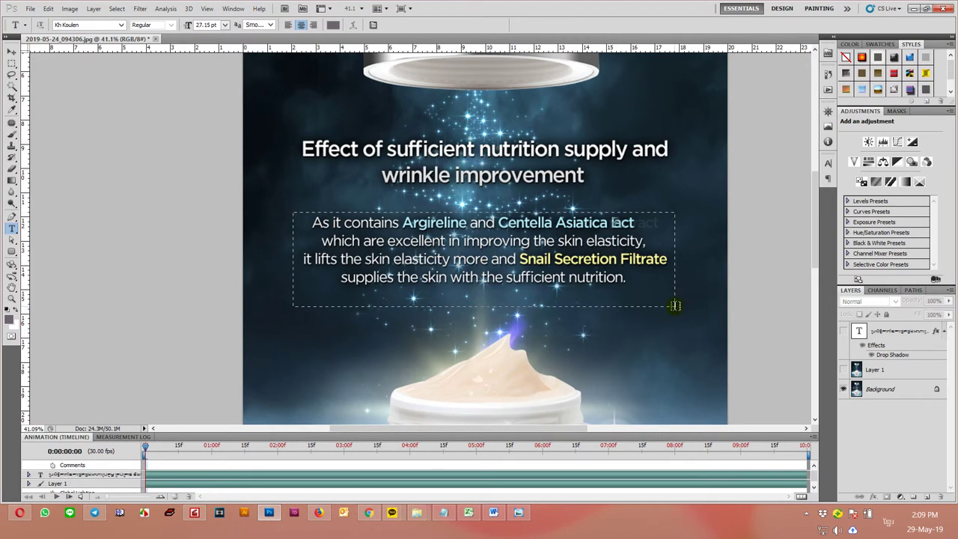
key("ctrl+v")
key("ctrl+a")
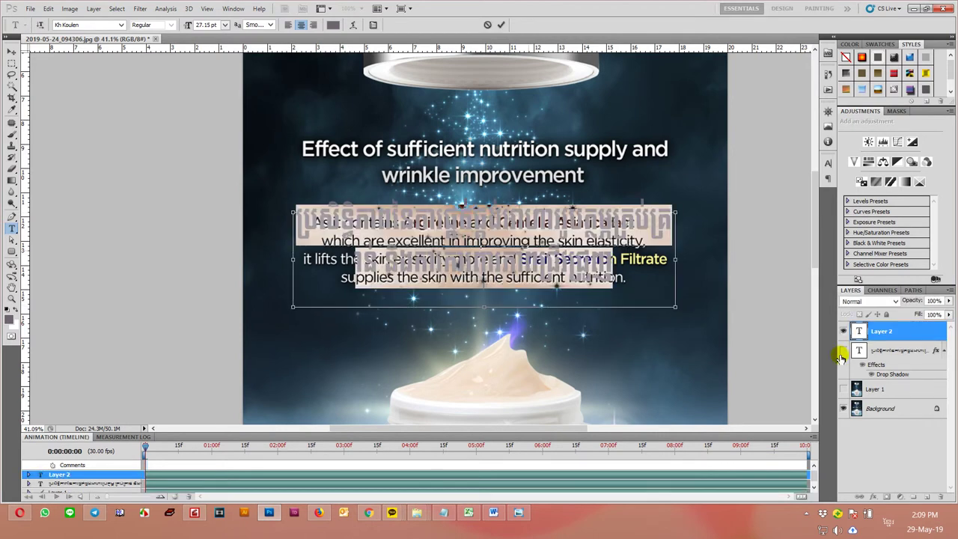
key("ctrl+Return")
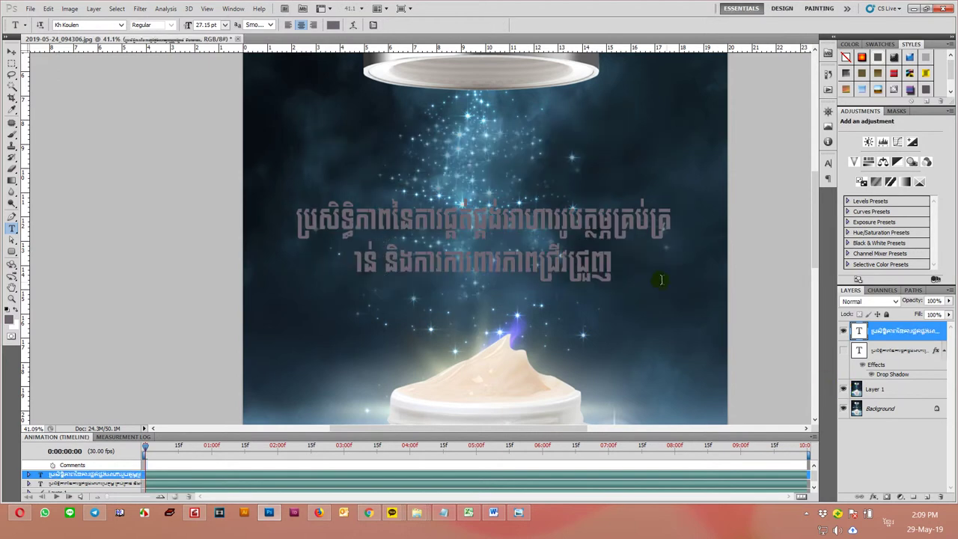
Replace the paragraph with the Word body copy ending 'Argireline និង Centella Asiatica'.
left_click(844, 350)
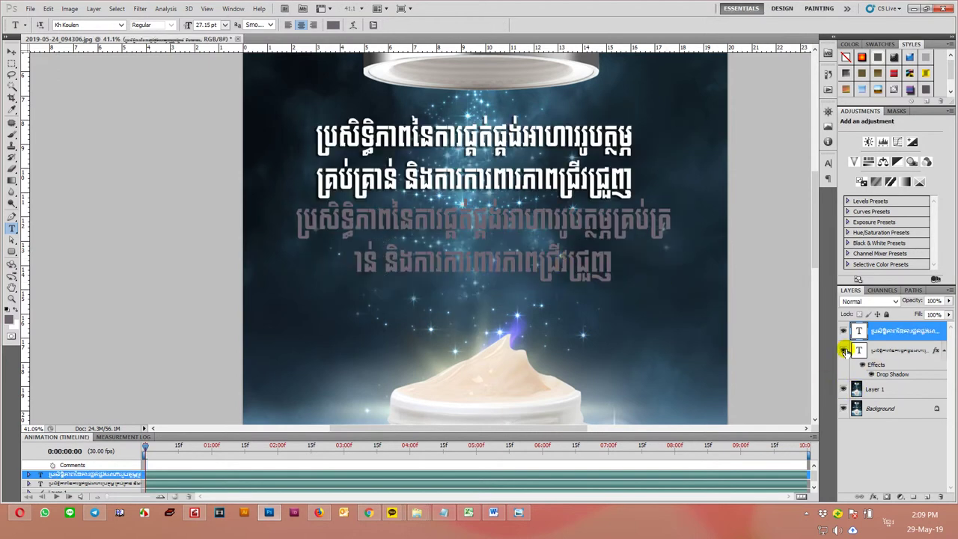
left_click(458, 224)
key("ctrl+a")
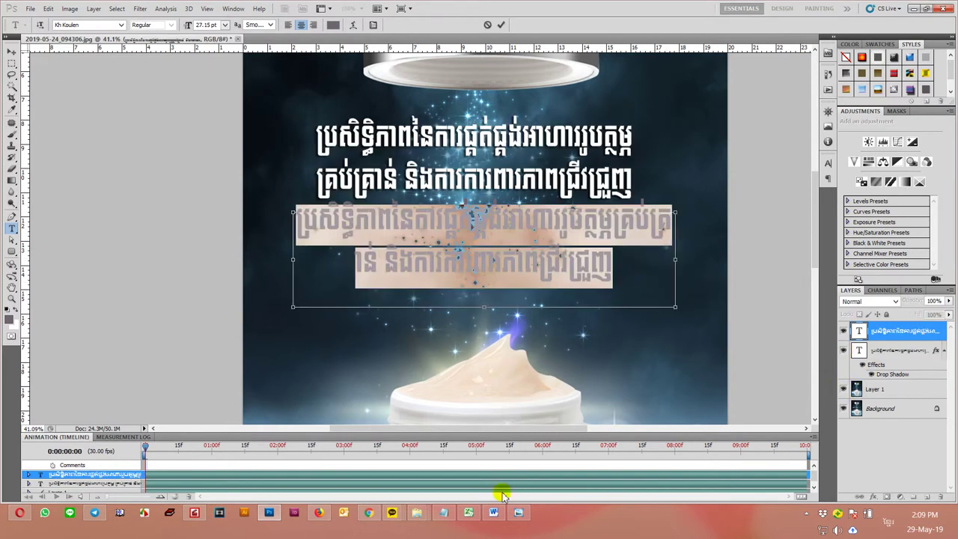
left_click(493, 512)
right_click(453, 326)
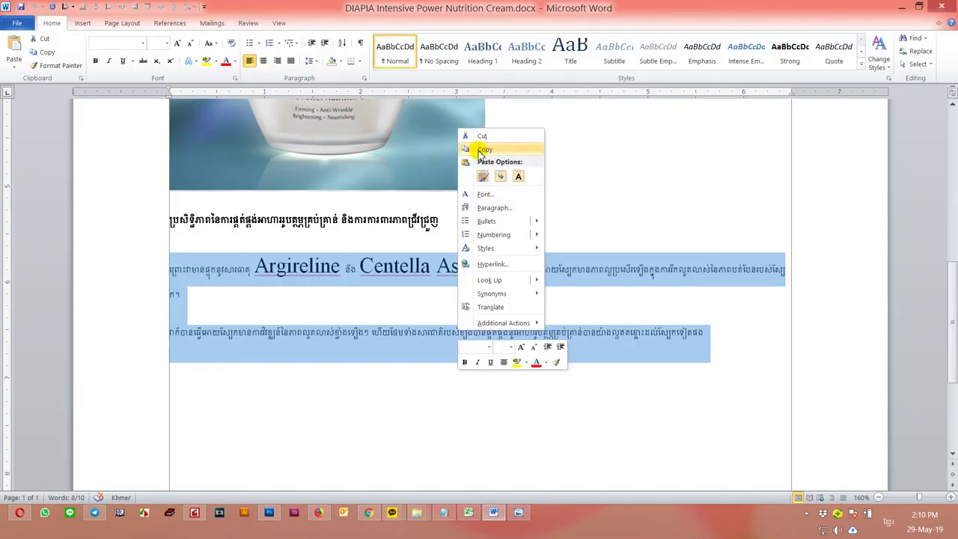
left_click(483, 150)
left_click(268, 511)
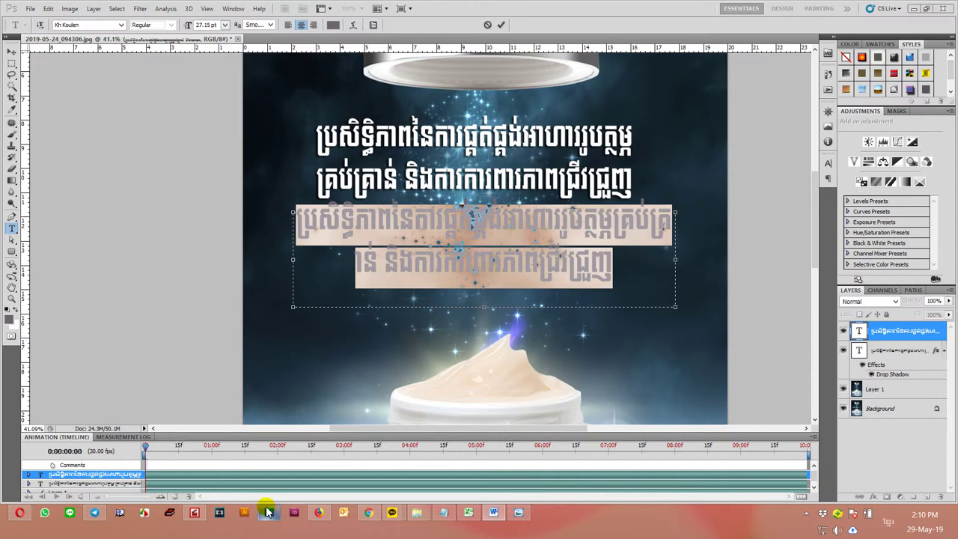
right_click(424, 265)
left_click(457, 310)
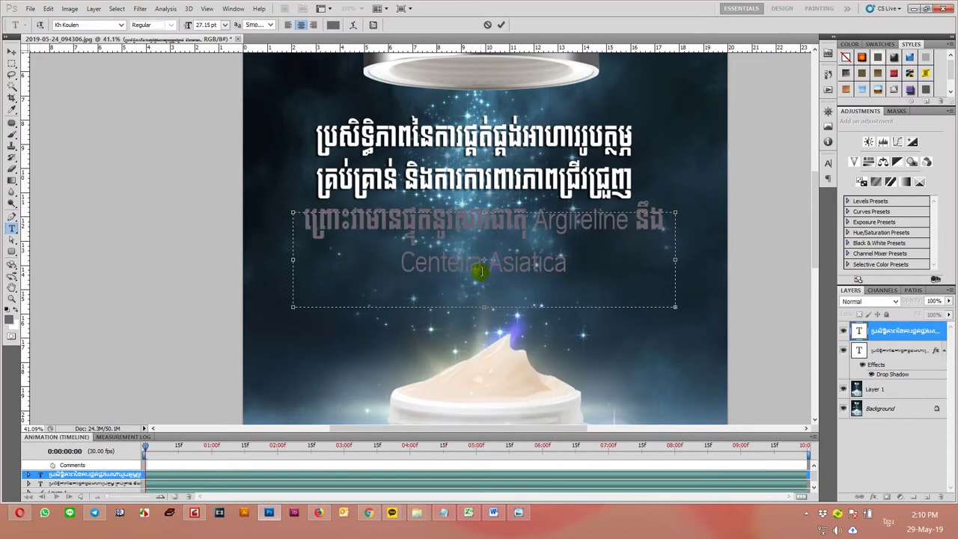
key("ctrl+a")
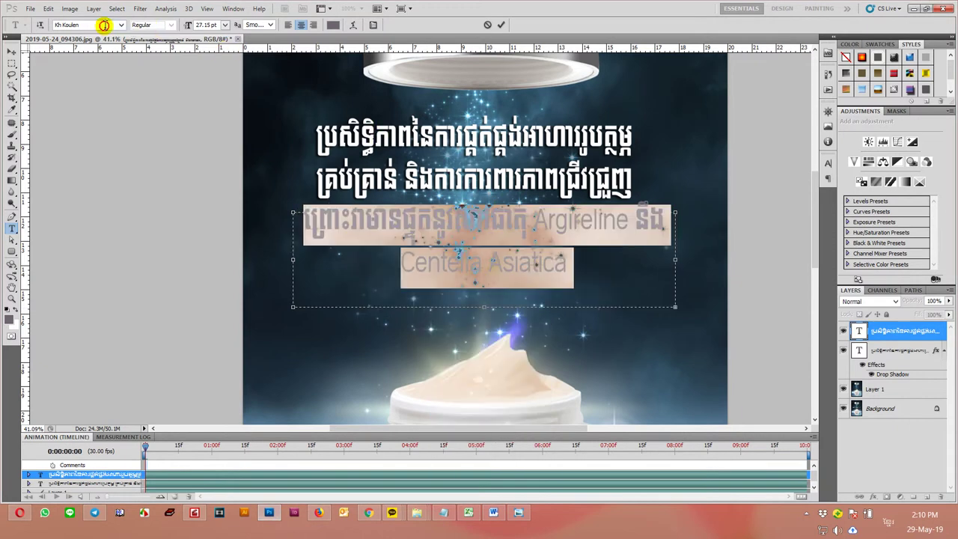
Try Kh Baphnom 026 Theany, Kh Content and Kh Fasthand fonts on the body text.
key("Down")
key("Down")
key("Down")
key("Down")
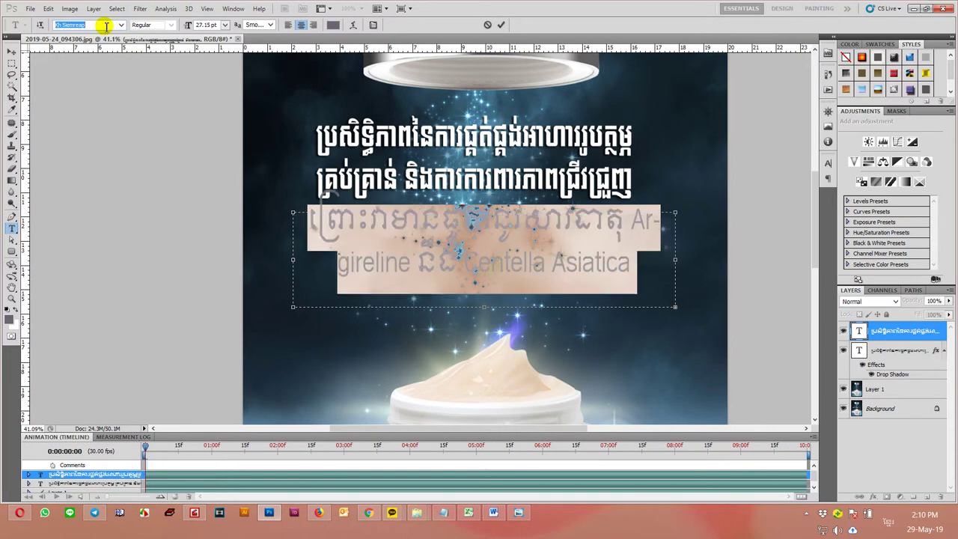
key("Down")
key("Down")
key("Down")
key("Down")
key("Down")
key("Down")
left_click(121, 25)
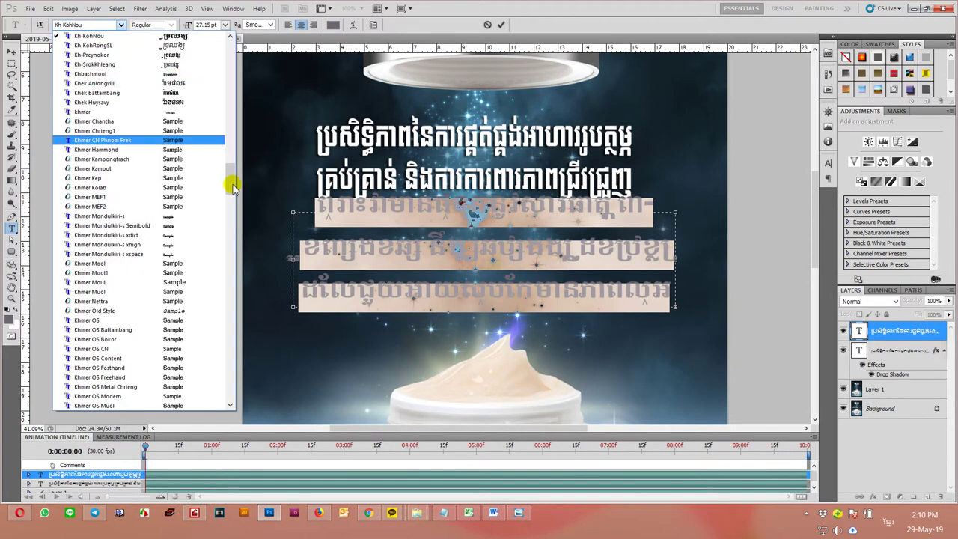
mouse_move(232, 187)
left_mouse_down()
mouse_move(240, 134)
mouse_move(232, 154)
left_mouse_up()
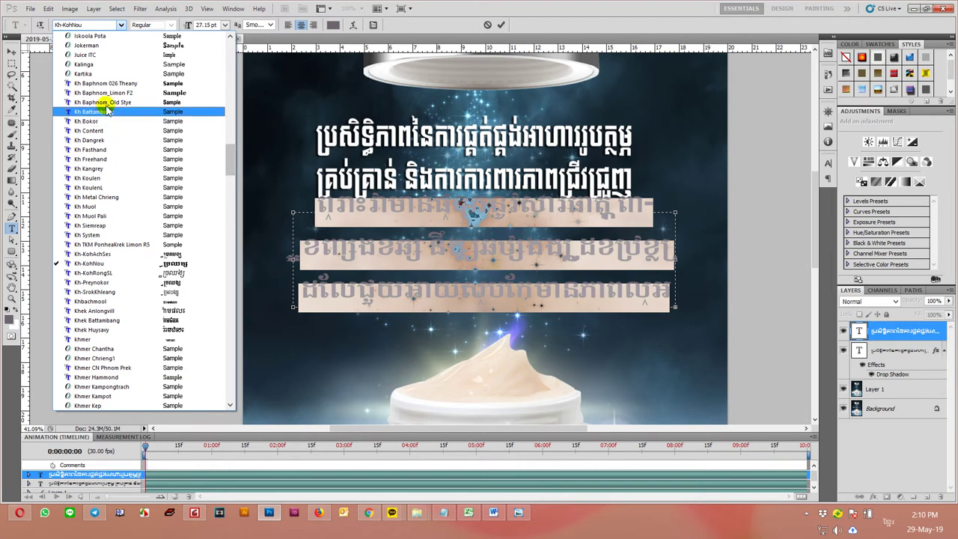
left_click(104, 83)
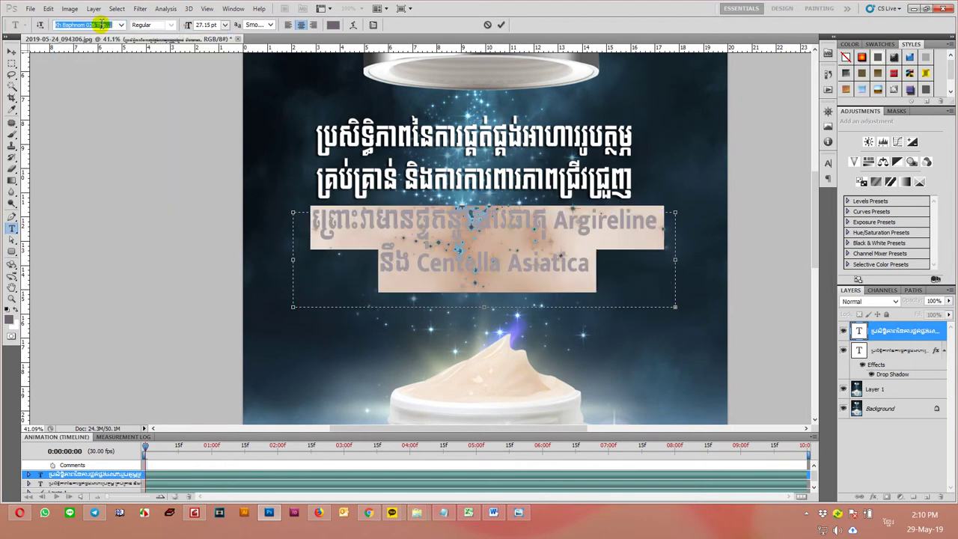
key("Down")
key("Down")
key("Down")
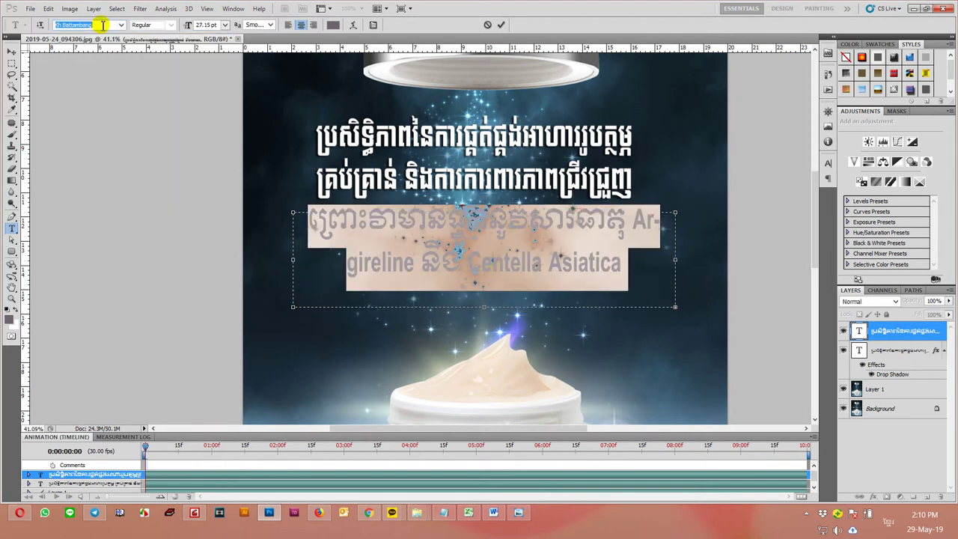
key("Down")
key("Down")
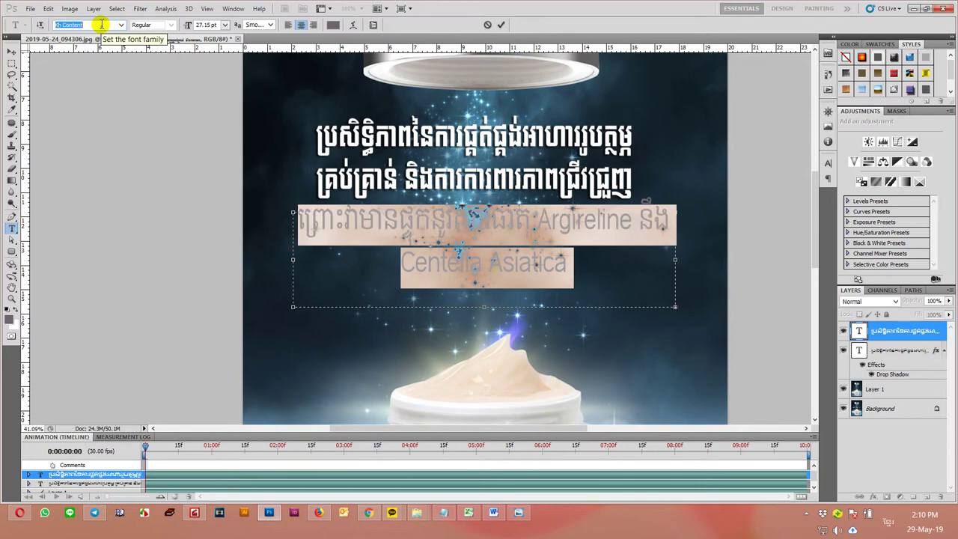
key("Down")
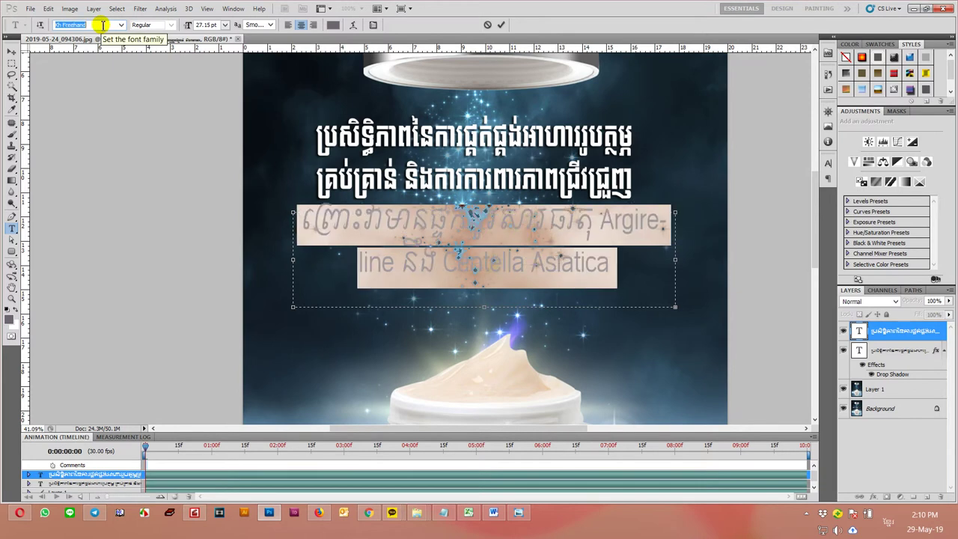
key("Down")
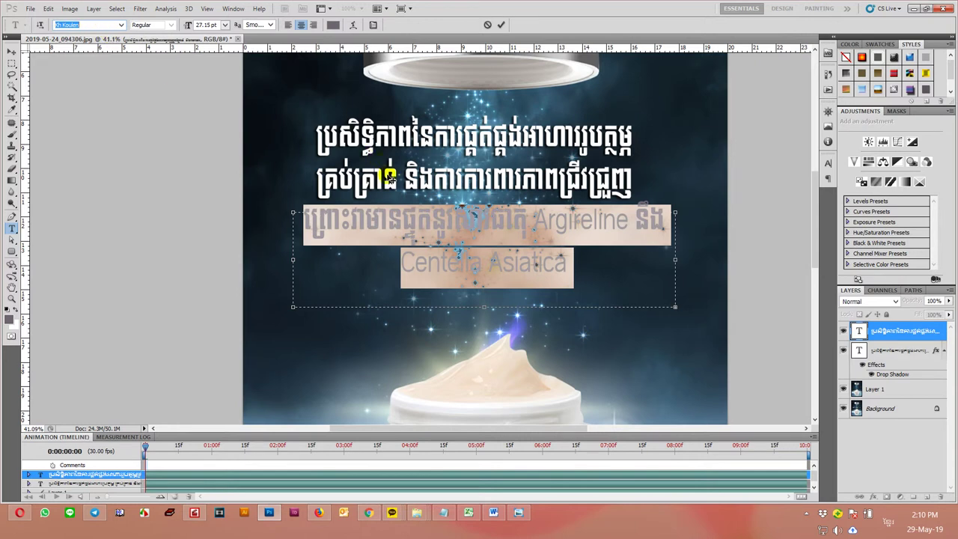
Set the body text font to NiDA Angkor.
scroll(107, 25, "down", 1)
scroll(107, 26, "down", 1)
scroll(107, 25, "down", 2)
scroll(107, 25, "down", 1)
scroll(107, 25, "down", 1)
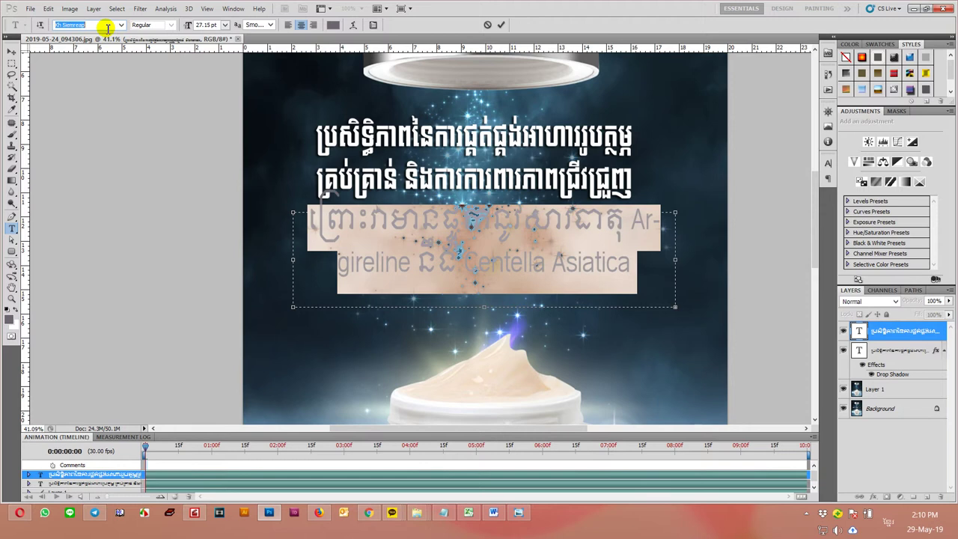
scroll(107, 26, "down", 1)
scroll(107, 27, "down", 1)
scroll(107, 26, "down", 1)
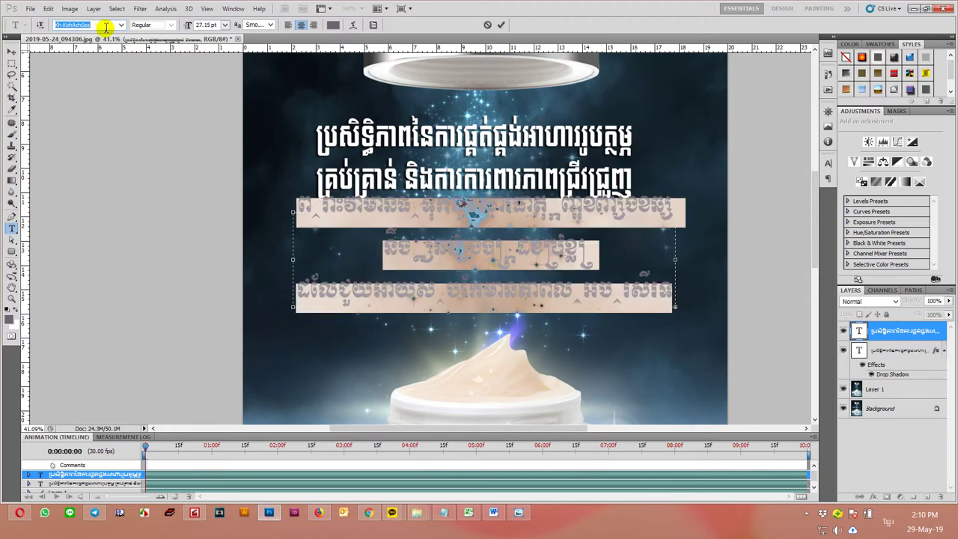
left_click(120, 25)
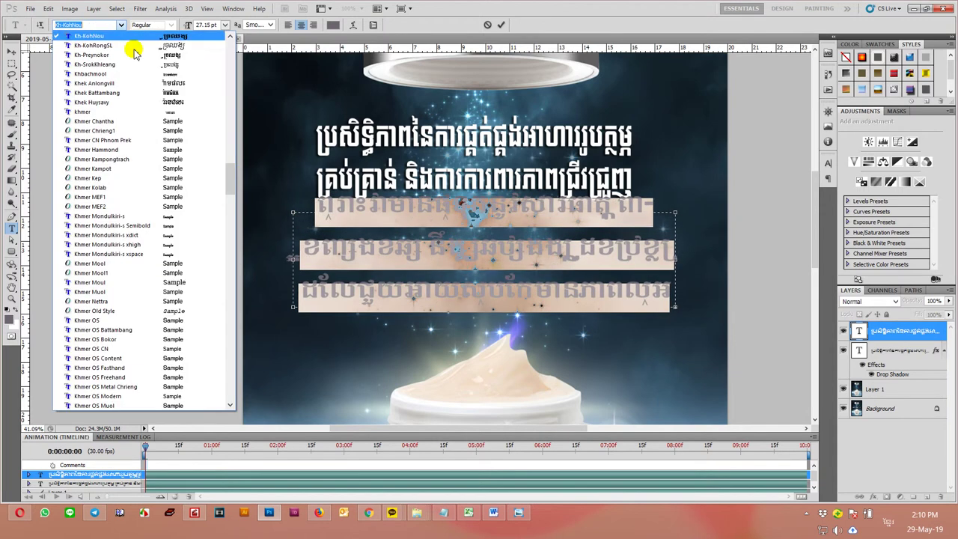
mouse_move(241, 178)
left_mouse_down()
mouse_move(217, 384)
mouse_move(231, 262)
left_mouse_up()
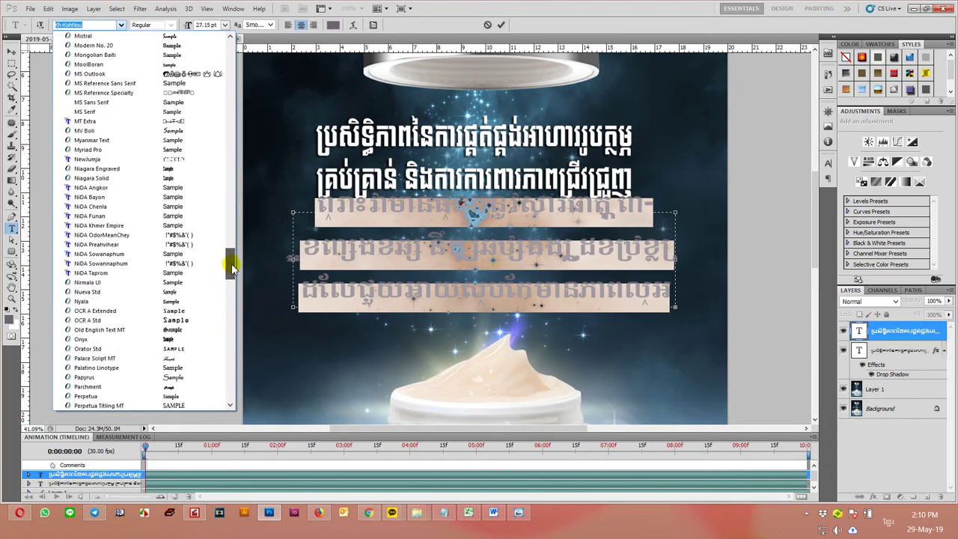
left_click(114, 186)
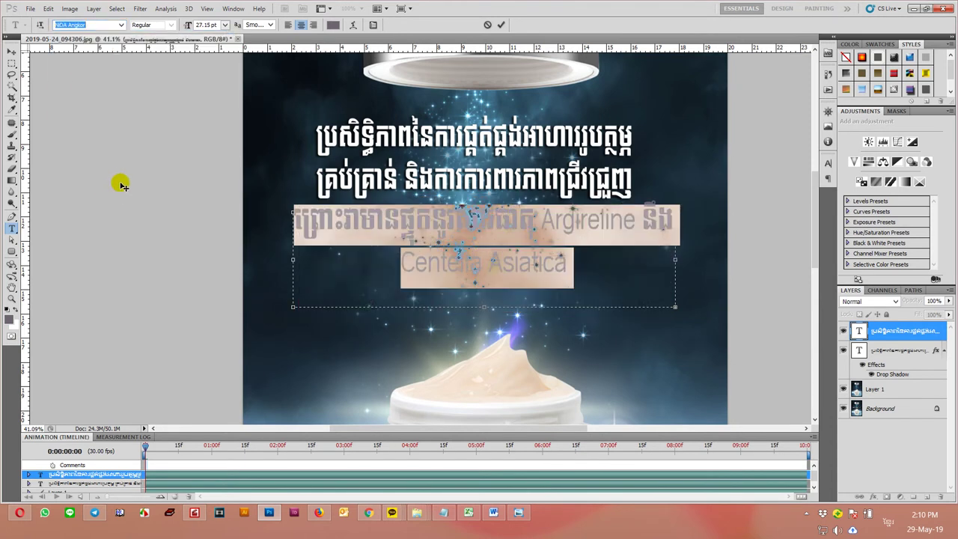
Cycle the body text to NiDA Khmer Empire at about 14 pt.
scroll(96, 27, "down", 1)
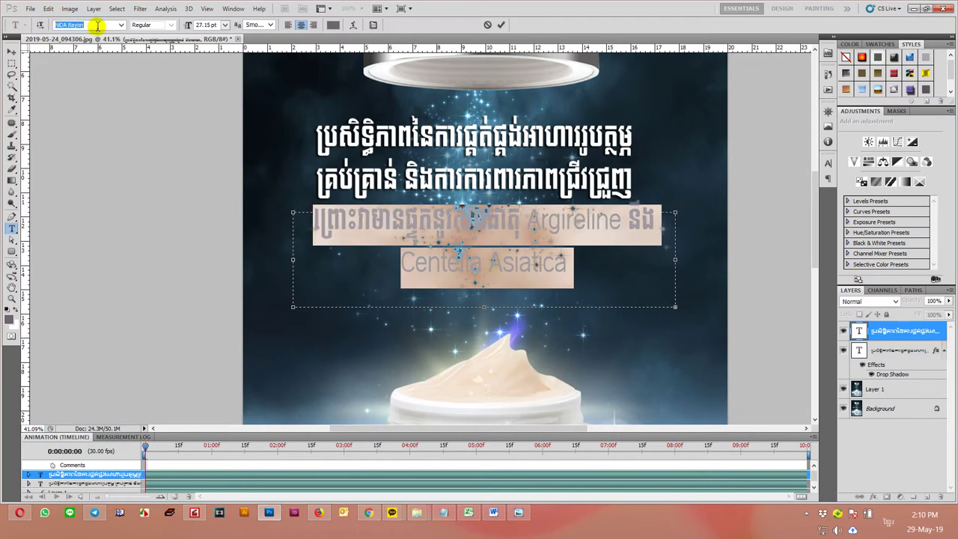
scroll(97, 26, "down", 1)
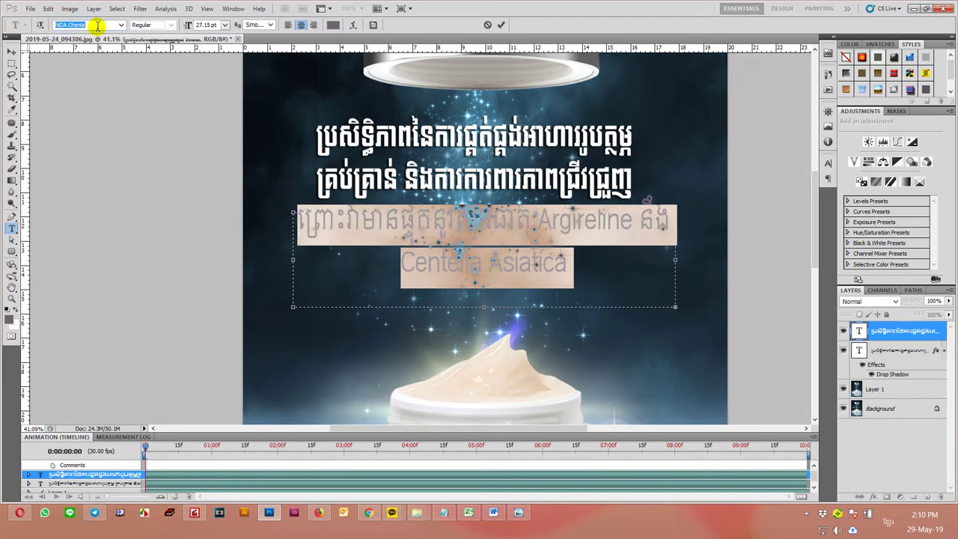
scroll(98, 26, "down", 1)
scroll(97, 26, "down", 1)
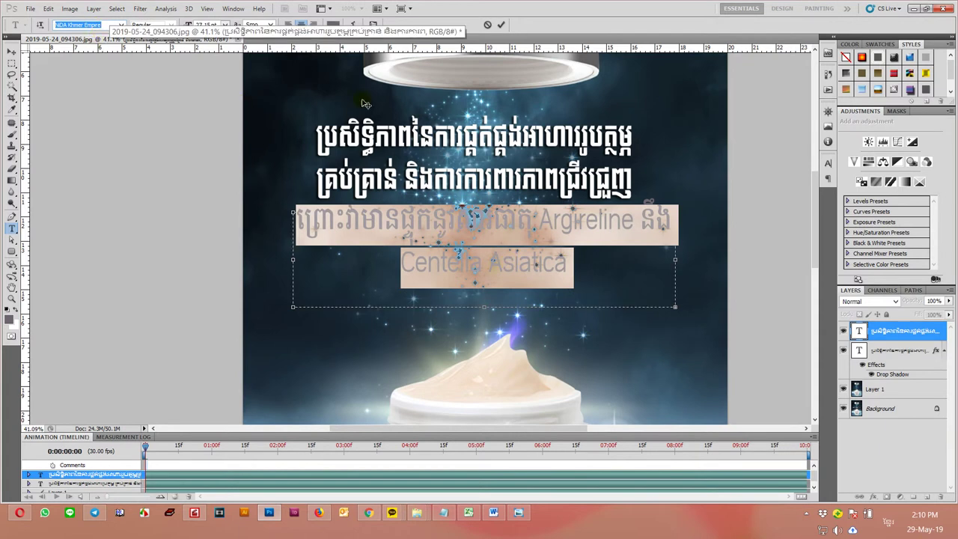
scroll(206, 26, "down", 2)
scroll(206, 26, "down", 3)
scroll(206, 26, "down", 2)
scroll(206, 26, "down", 3)
scroll(205, 27, "down", 2)
scroll(206, 26, "down", 1)
scroll(205, 26, "down", 1)
scroll(206, 26, "down", 1)
Tighten the body paragraph's leading in the Character panel and widen its text box.
left_click(493, 514)
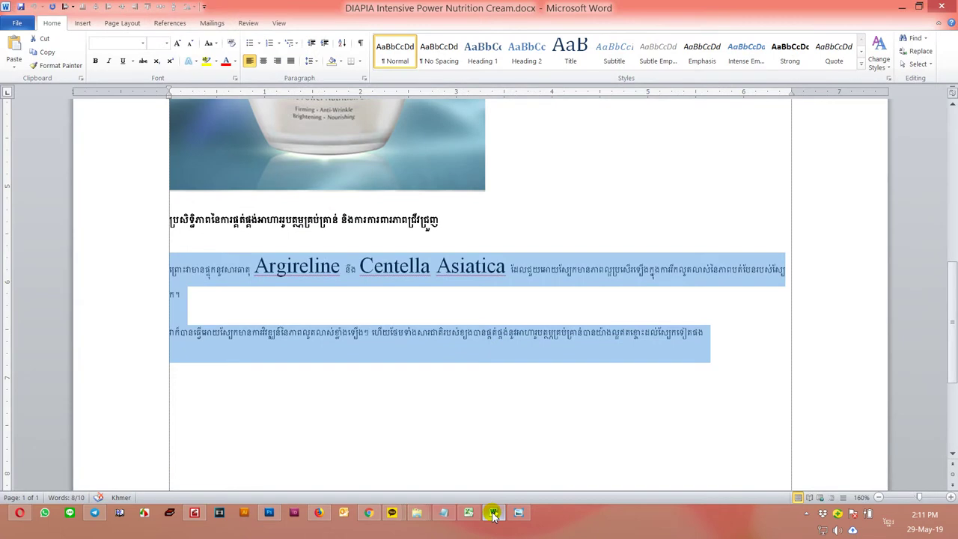
left_click(494, 513)
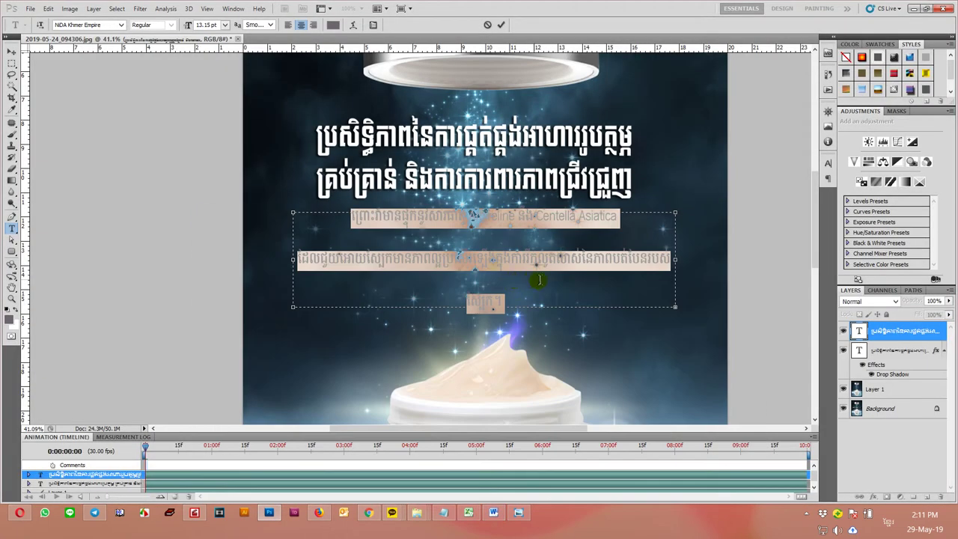
key("ctrl")
key("ctrl+t")
left_click(793, 187)
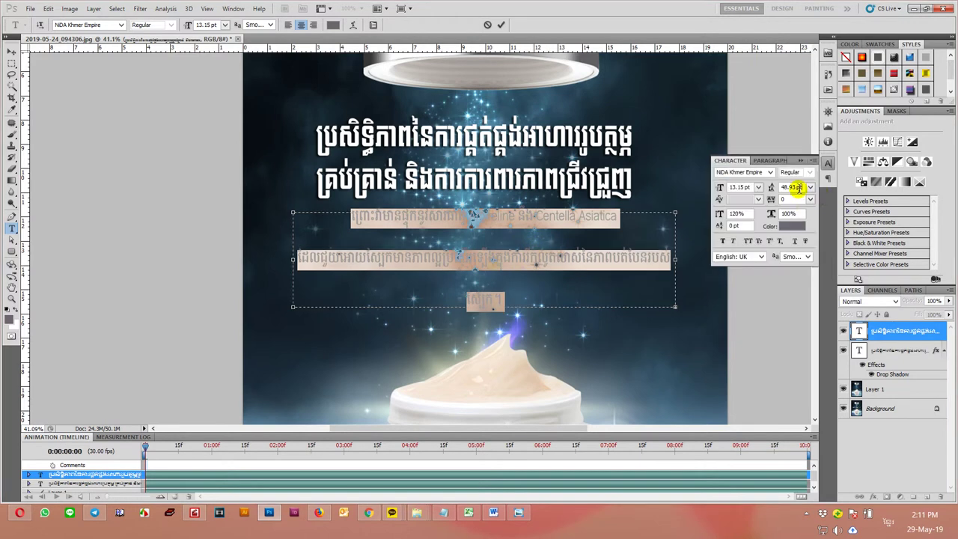
key("Down")
key("Down")
key("Down")
key("Down")
key("Down")
key("Down")
key("Down")
key("Down")
key("Down")
key("Down")
key("Down")
key("Down")
key("Down")
key("Down")
key("Down")
key("Down")
key("Down")
key("Down")
key("Down")
key("Down")
key("Down")
key("Down")
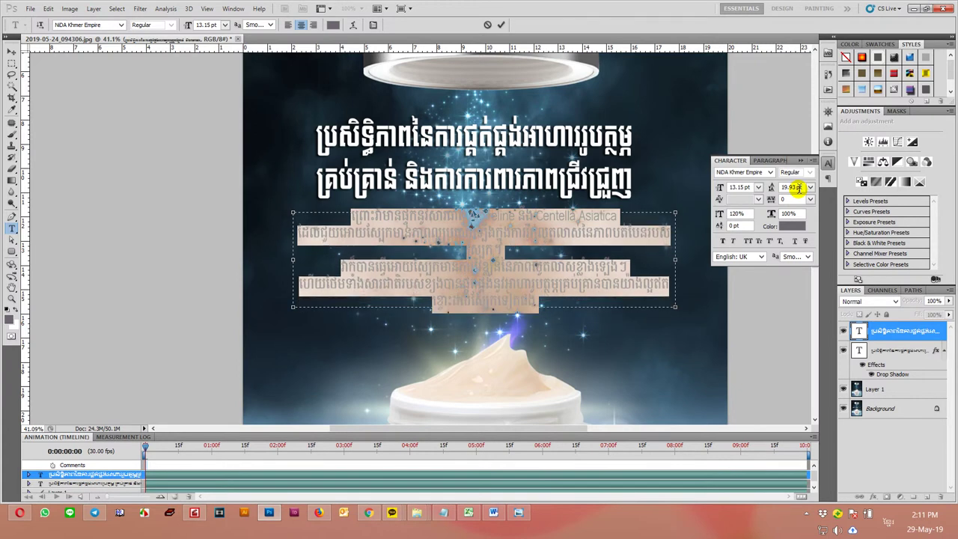
left_click(490, 311)
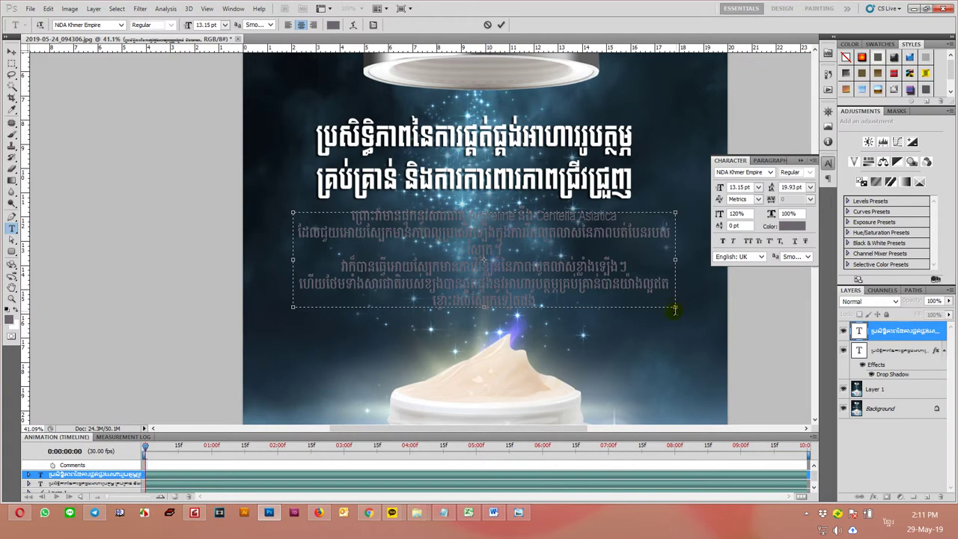
left_click_drag(674, 310, 681, 338)
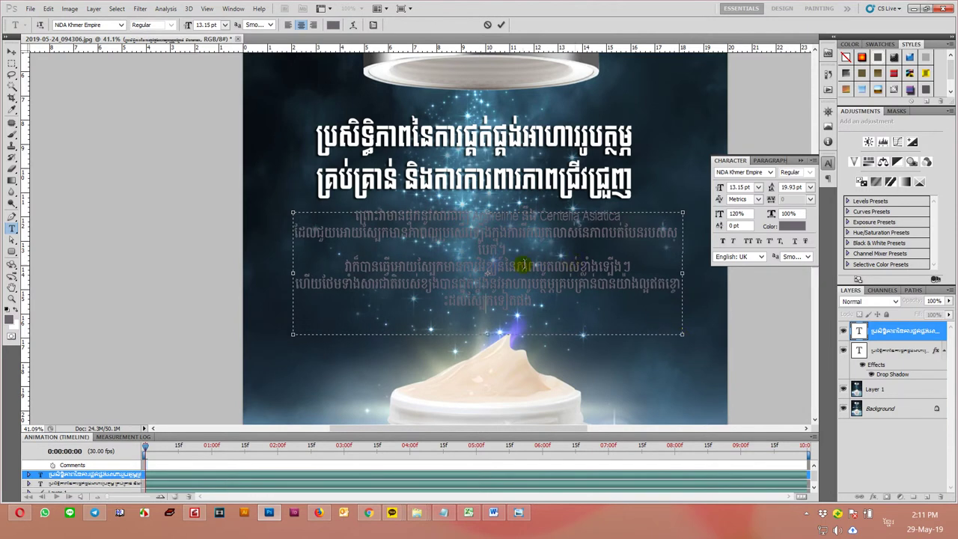
Set the whole body paragraph to 15.15 pt with 24.93 pt leading and commit.
key("ctrl+a")
key("ctrl+shift+period")
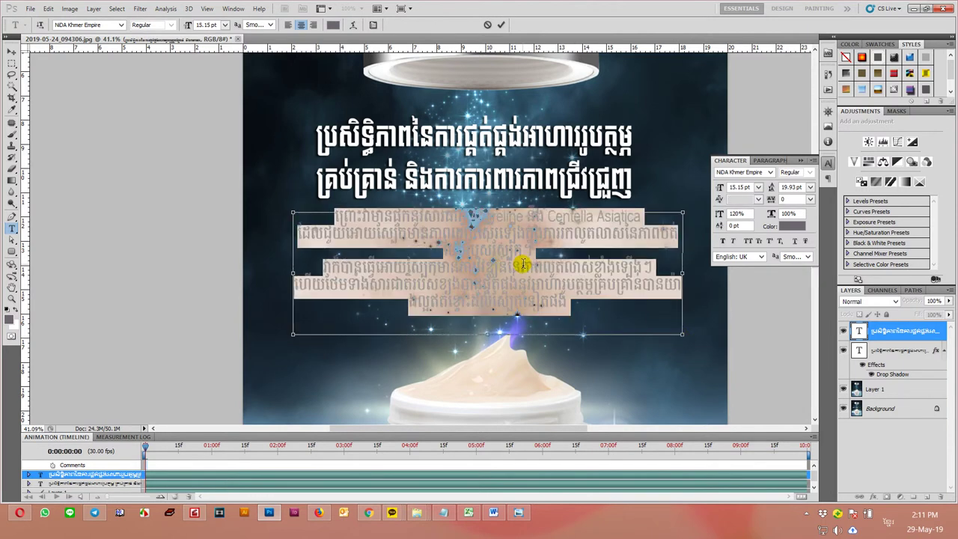
left_click(791, 187)
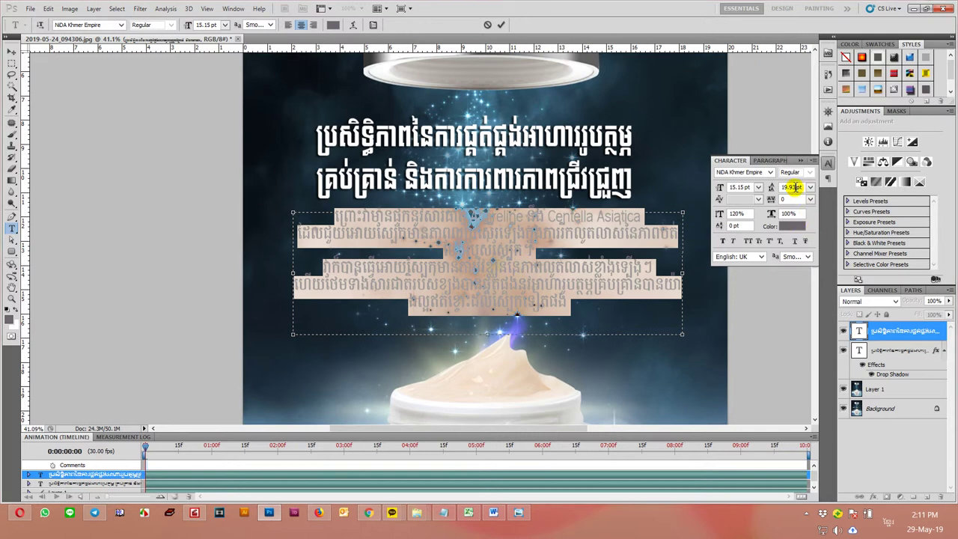
key("Up")
key("Up")
key("Up")
key("Up")
key("Up")
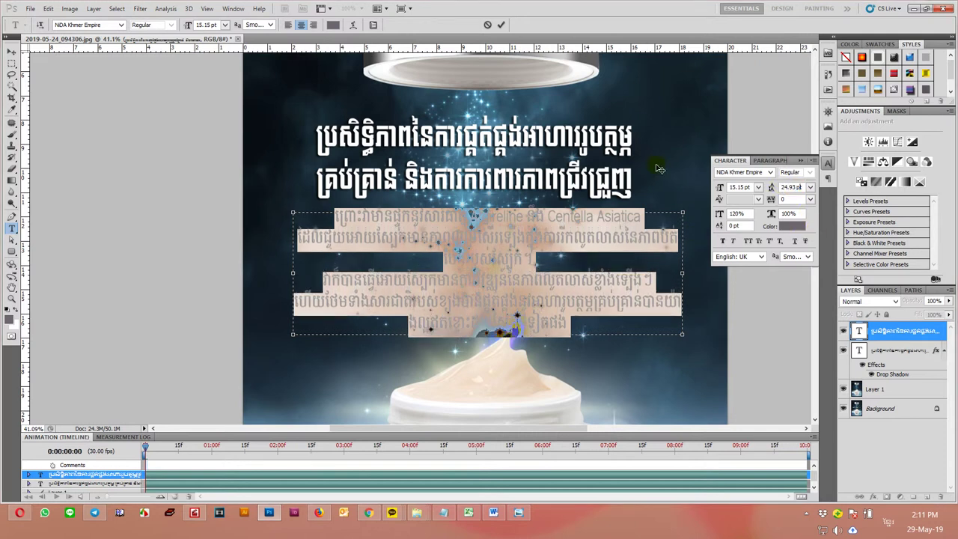
left_click(7, 51)
scroll(539, 279, "up", 1)
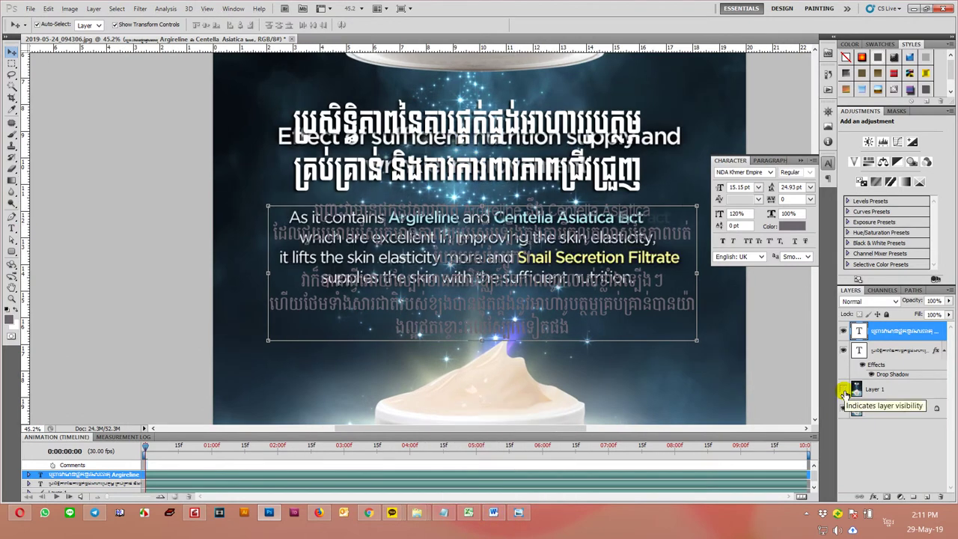
Move the Khmer paragraph below the English text and recolour it near-white #ebeded.
left_click_drag(518, 224, 517, 322)
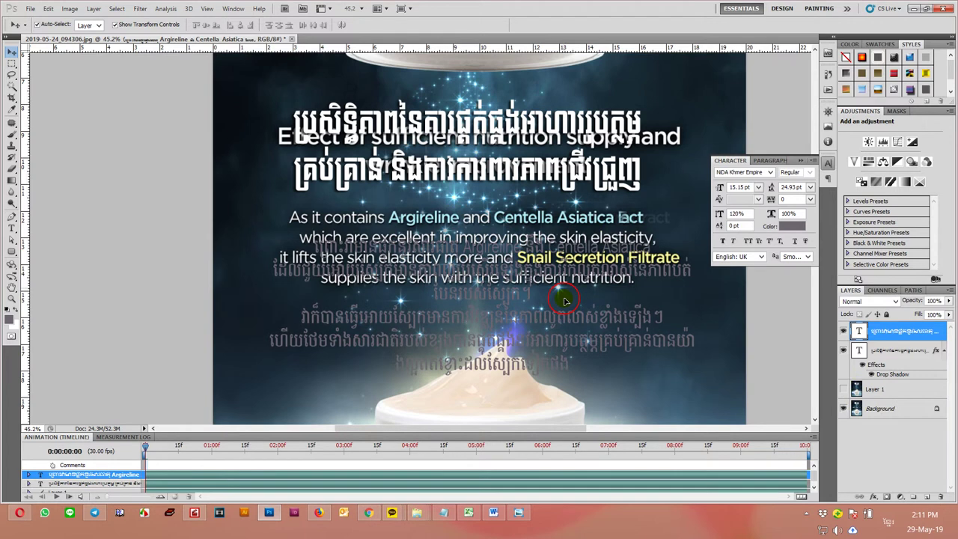
double_click(518, 323)
key("ctrl+a")
left_click(333, 25)
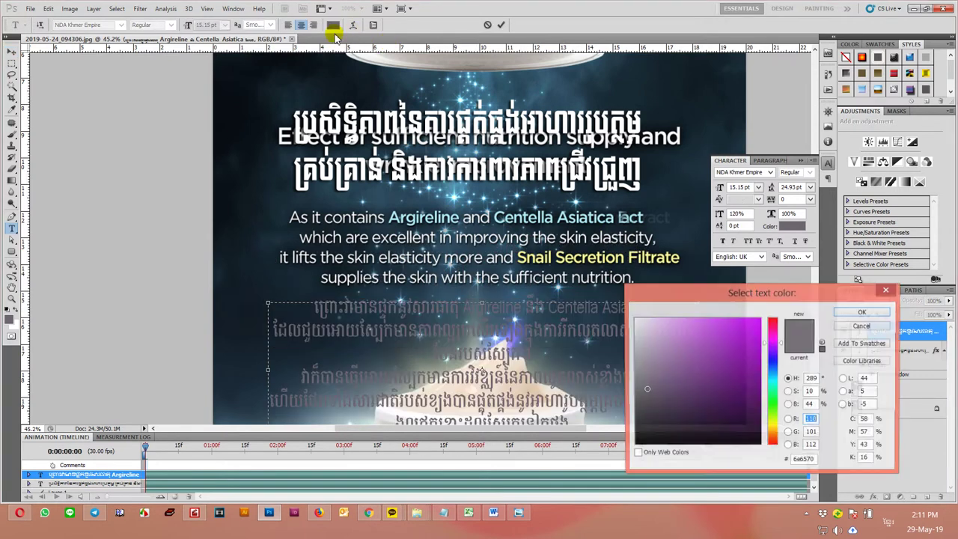
left_click(378, 217)
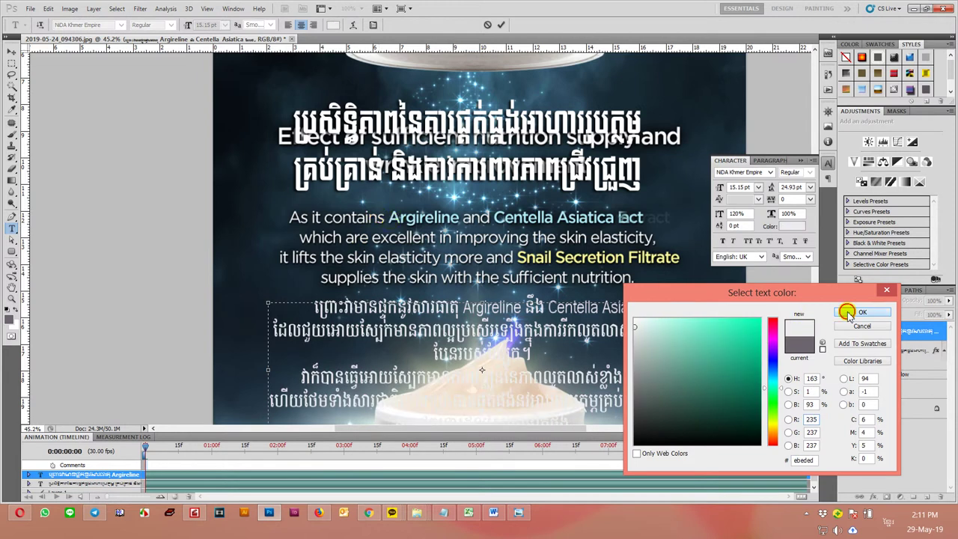
left_click(861, 311)
left_click_drag(523, 307, 463, 307)
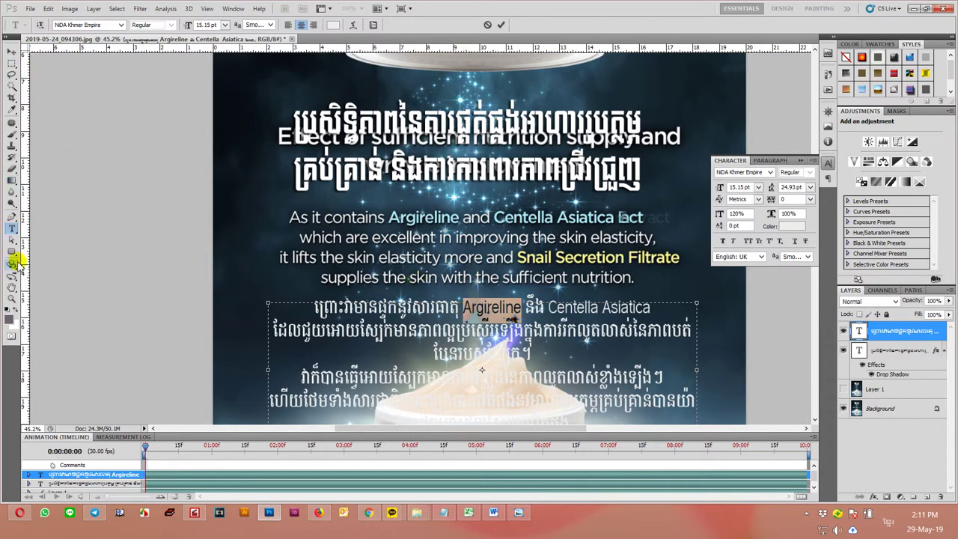
Sample the cyan of the English Argireline with the eyedropper, then return to the Khmer text.
left_click(12, 110)
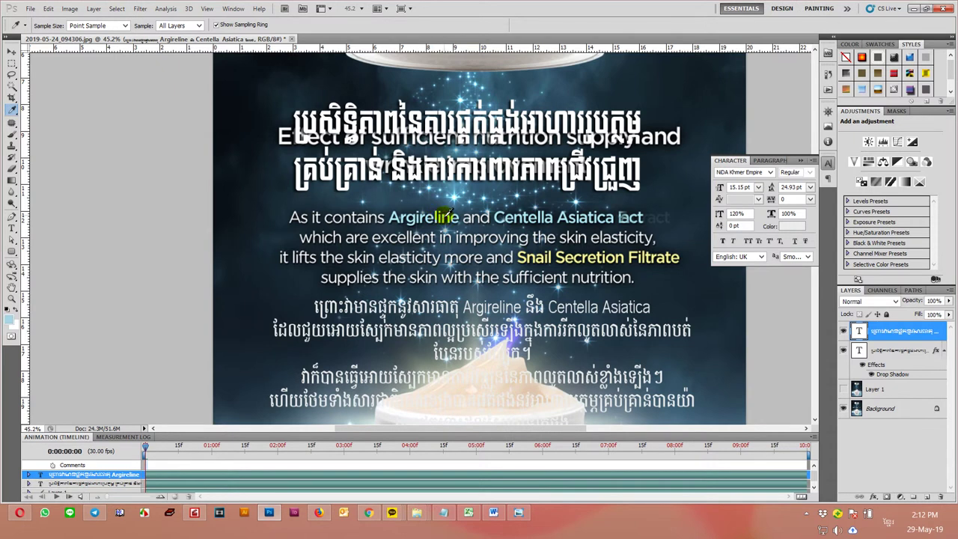
left_click(12, 51)
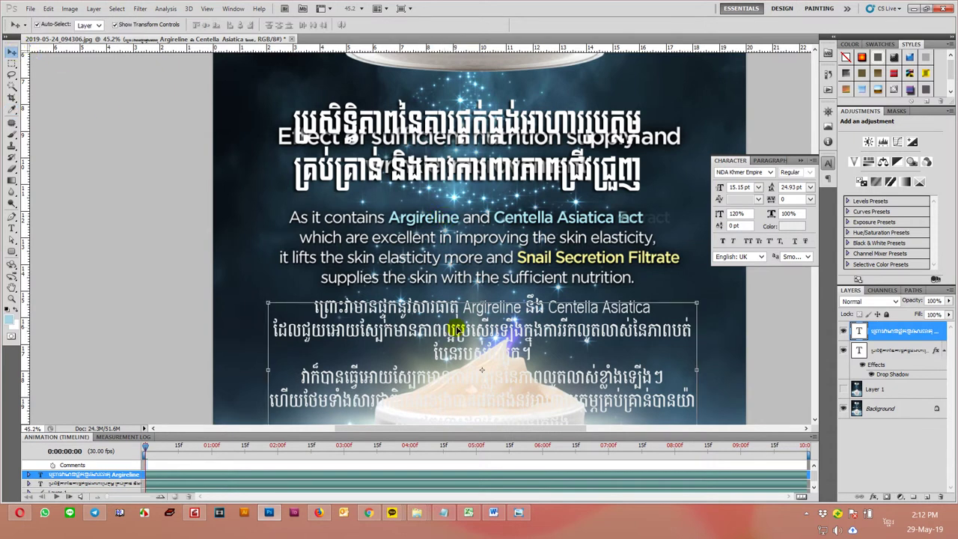
key("t")
left_click_drag(463, 307, 521, 306)
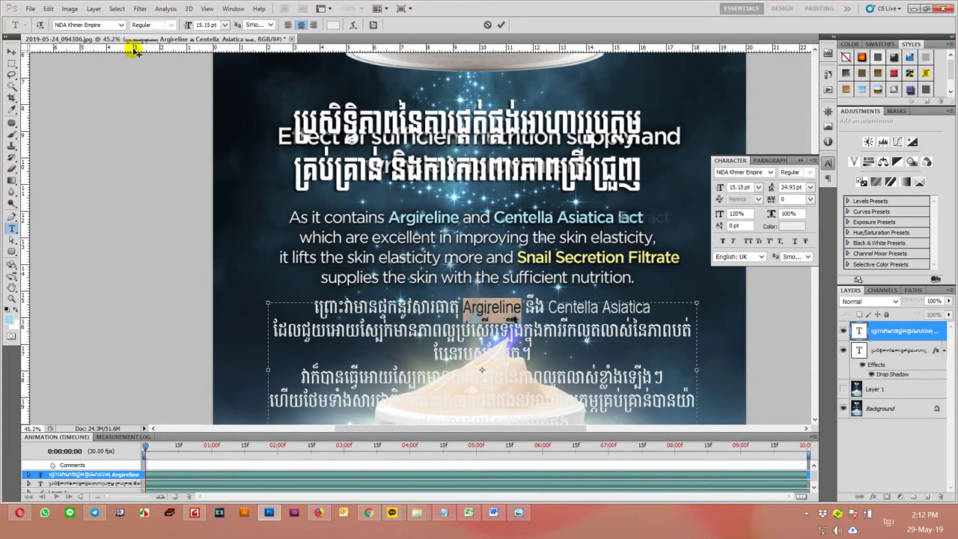
left_click(12, 109)
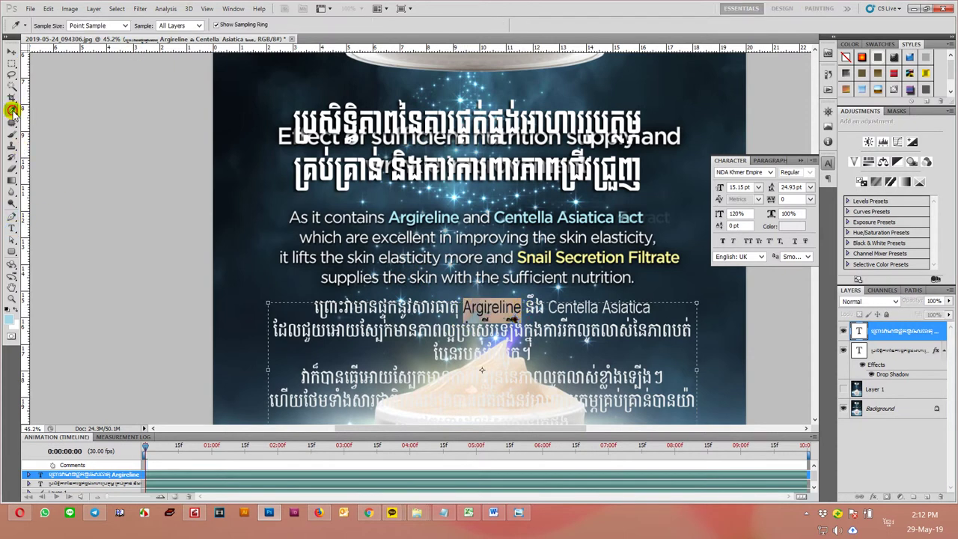
left_click(457, 213)
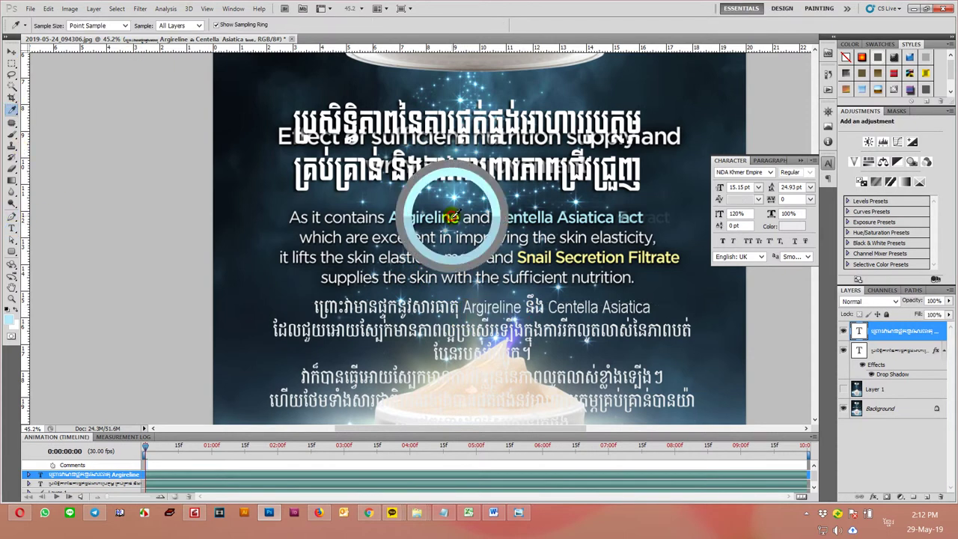
left_click(12, 48)
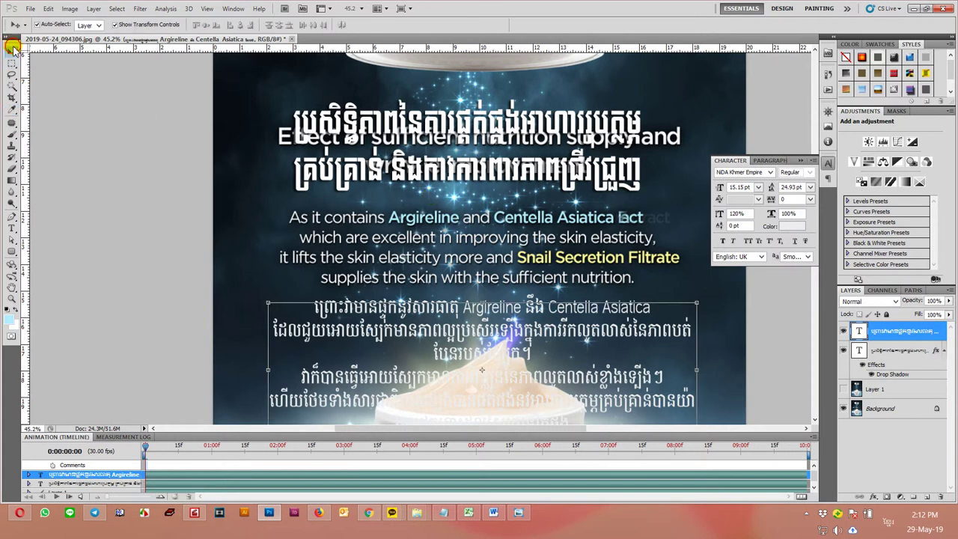
key("t")
Colour the Khmer Argireline light cyan #b1f0fc sampled from the English text.
left_click(508, 308)
left_click_drag(508, 308, 454, 307)
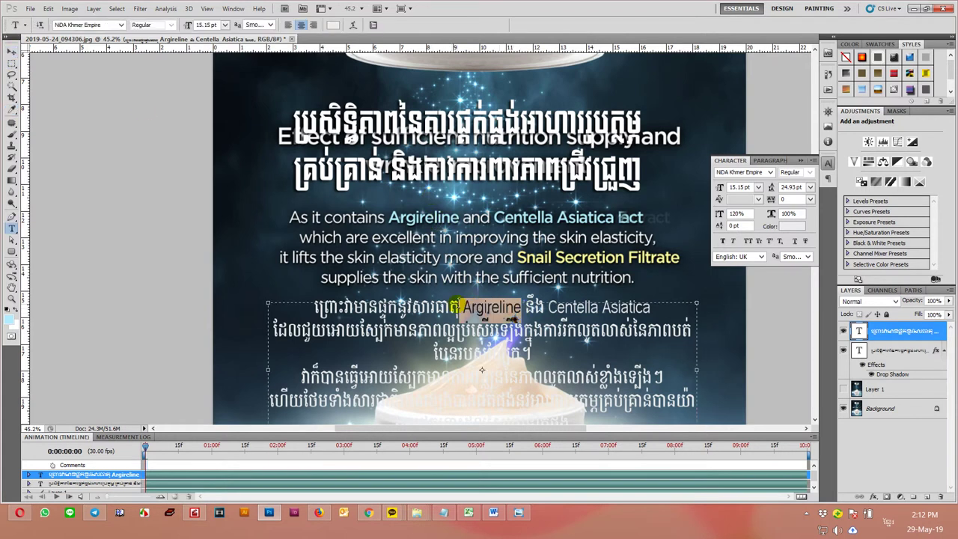
left_click(333, 24)
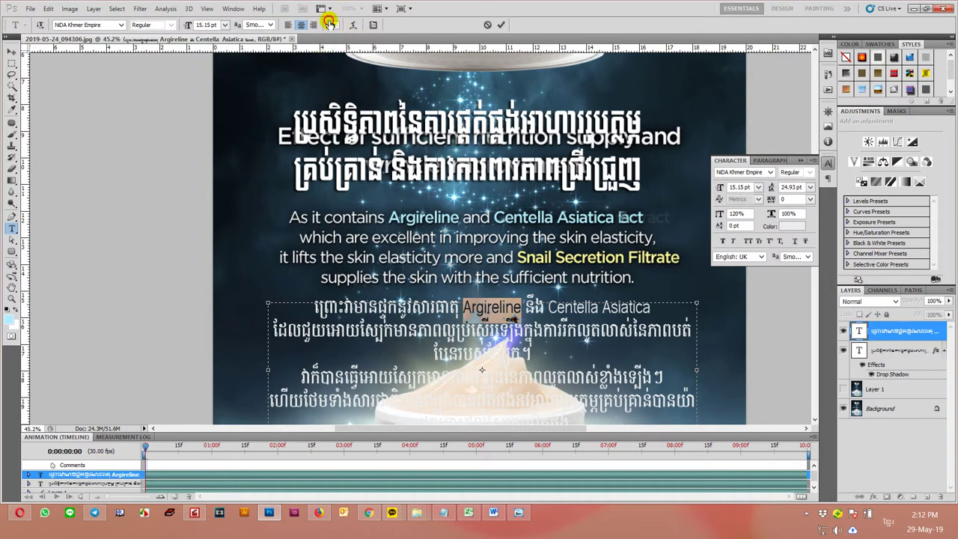
left_click(454, 216)
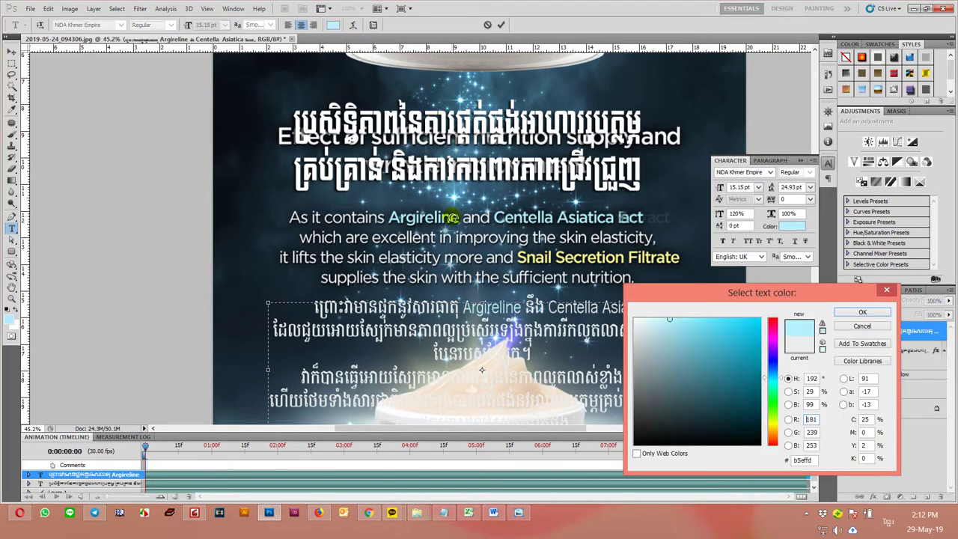
left_click(454, 217)
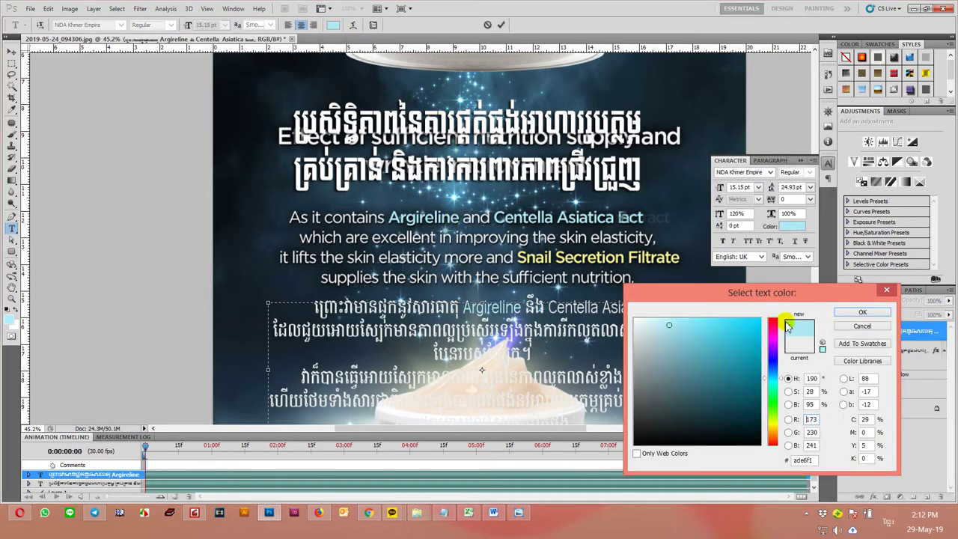
left_click(858, 312)
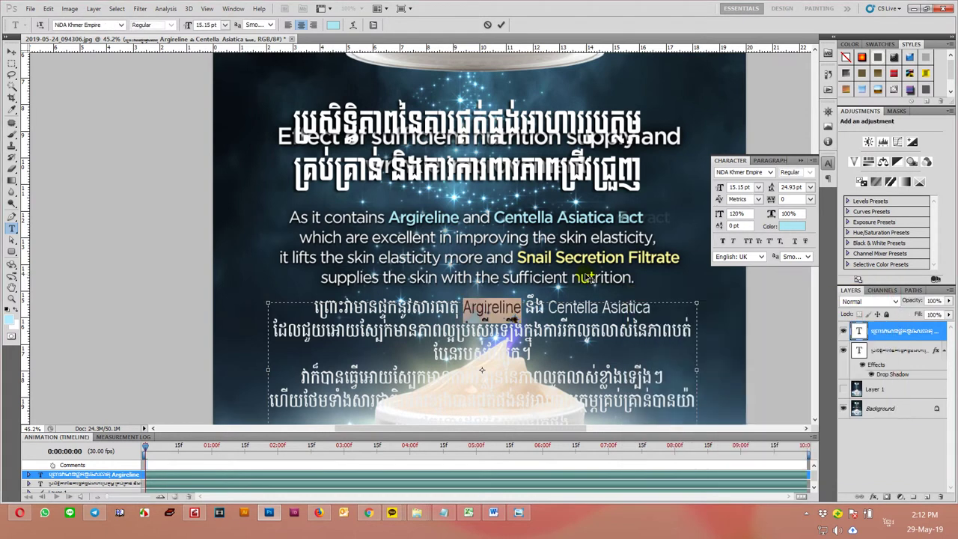
Colour Centella Asiatica in the Khmer paragraph the same light cyan from the English text.
left_click_drag(649, 309, 551, 307)
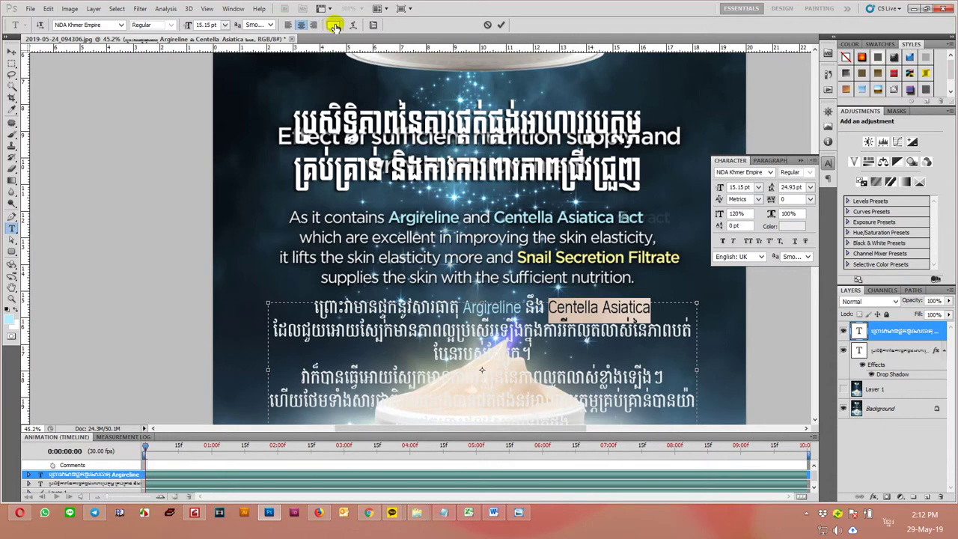
left_click(333, 24)
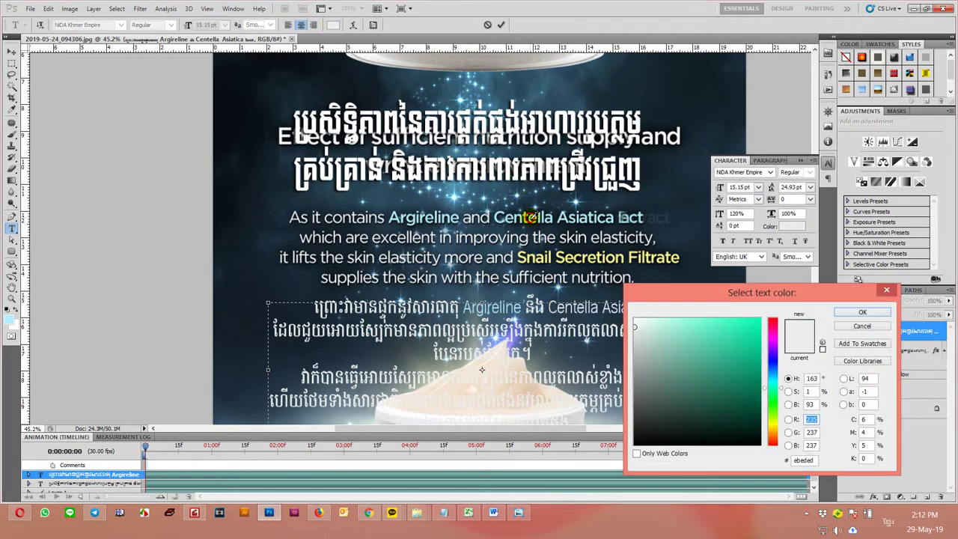
left_click(529, 217)
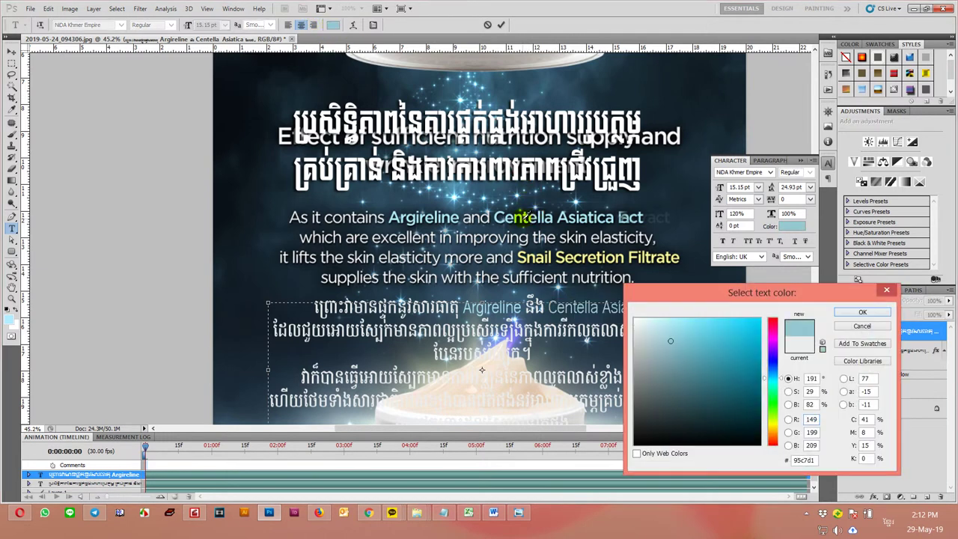
left_click(527, 216)
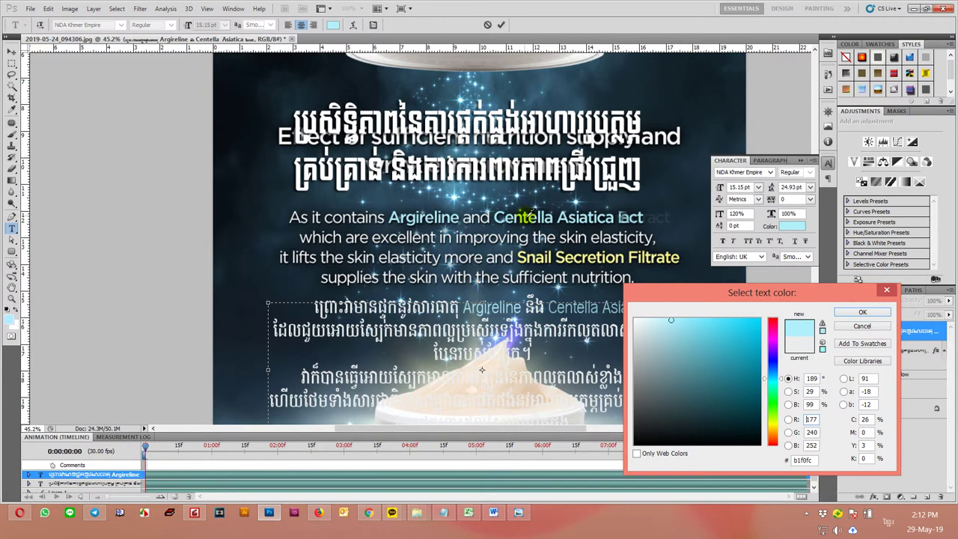
left_click(849, 315)
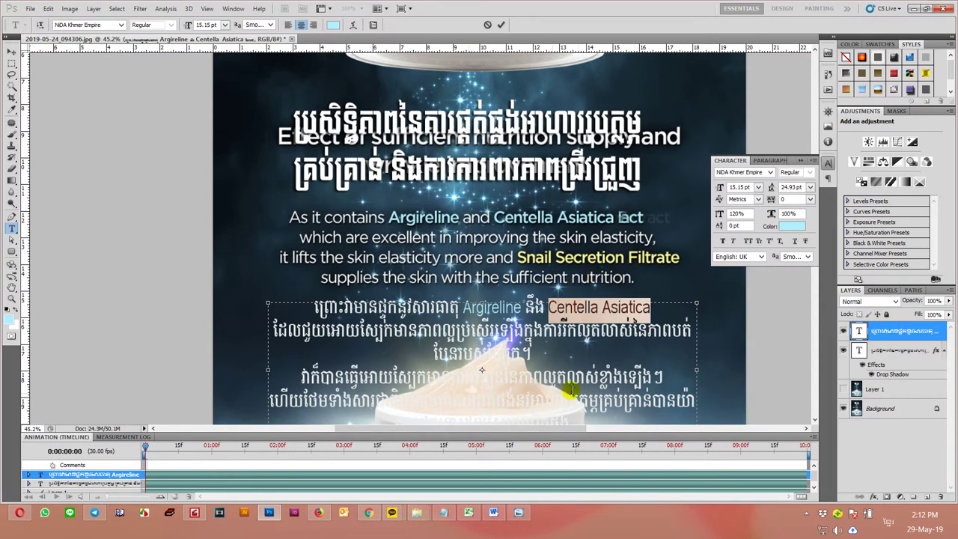
Colour the Snail Secretion Filtrate phrase on the fourth Khmer line pale yellow #fcff5a.
scroll(512, 402, "down", 2)
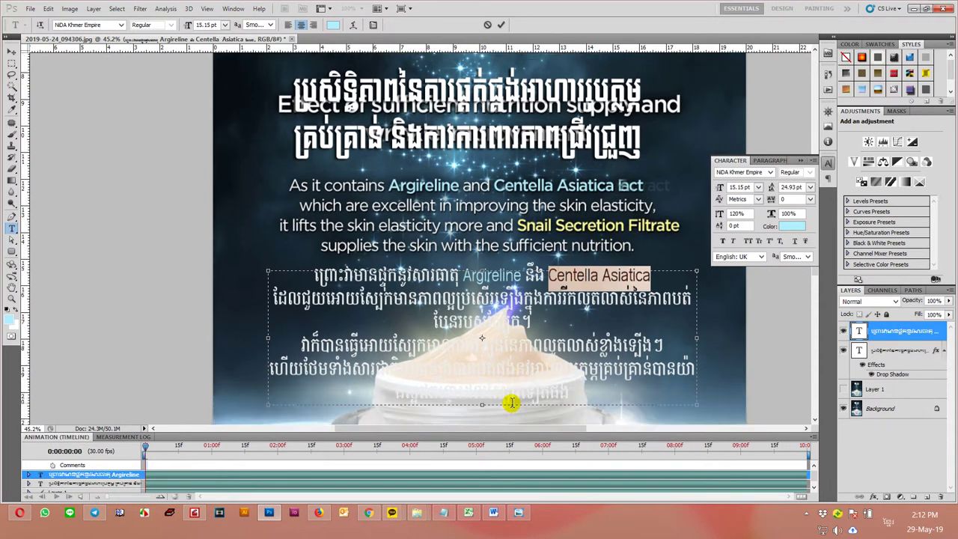
scroll(509, 391, "down", 2)
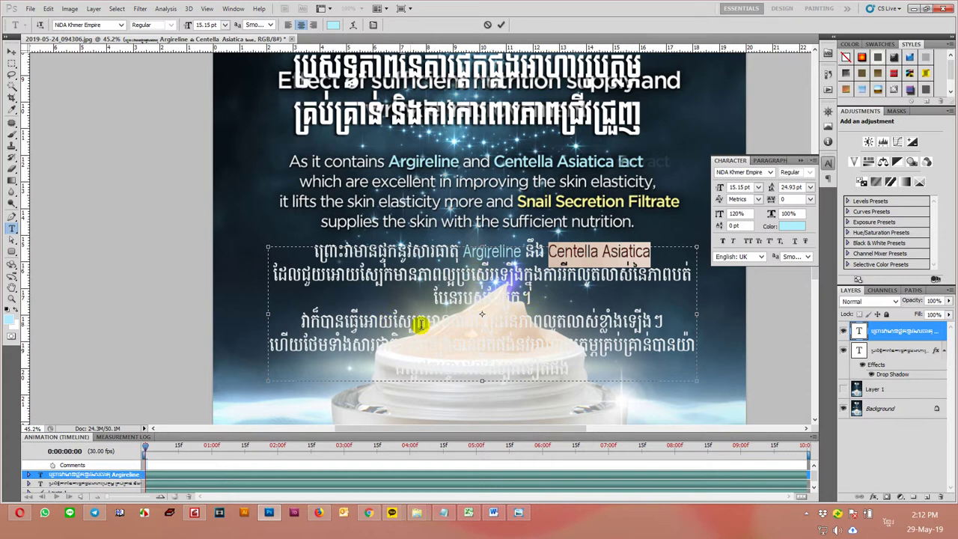
left_click_drag(361, 346, 486, 347)
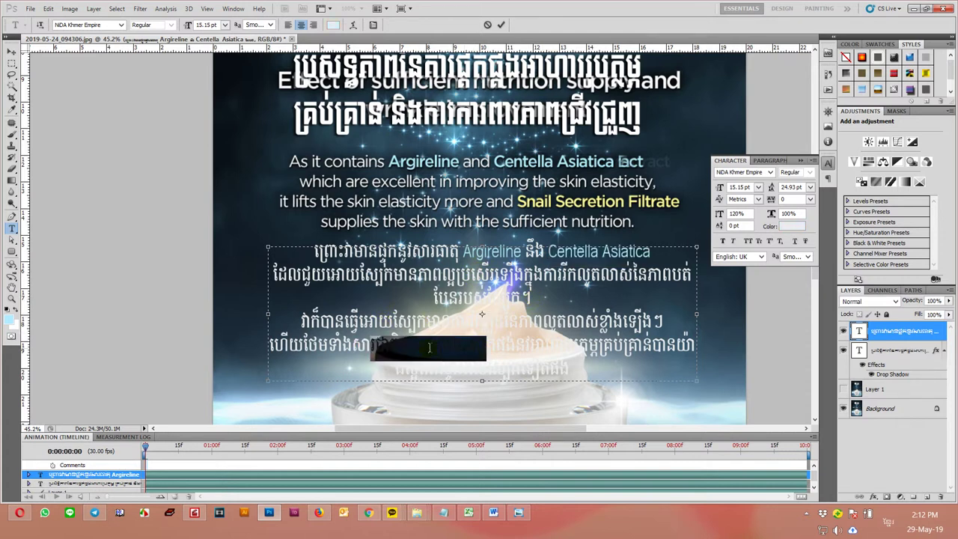
left_click_drag(474, 342, 484, 338)
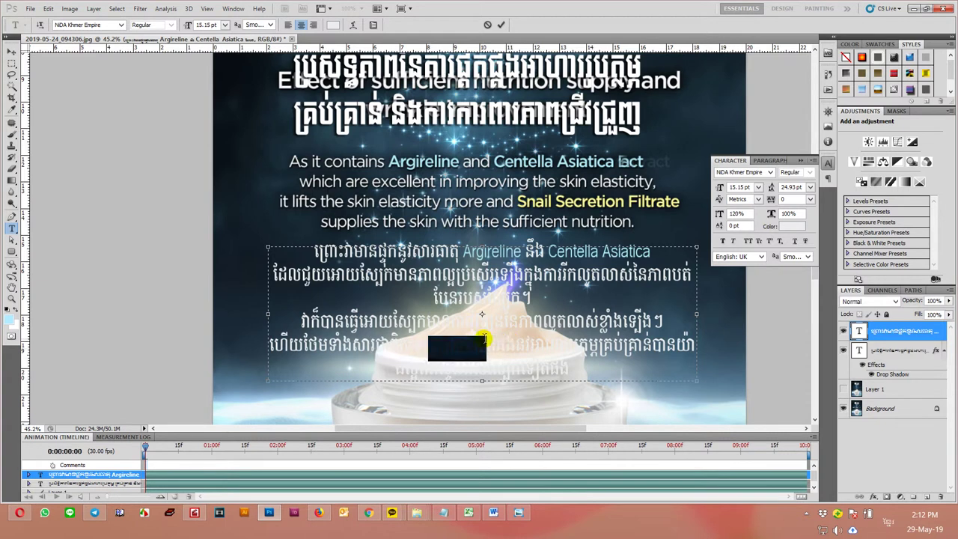
left_click(452, 346)
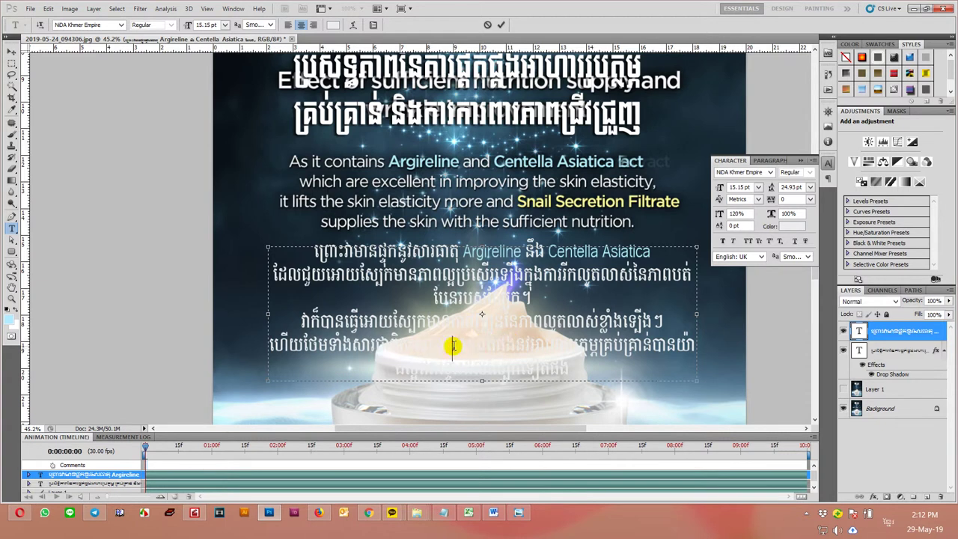
left_click_drag(452, 345, 352, 347)
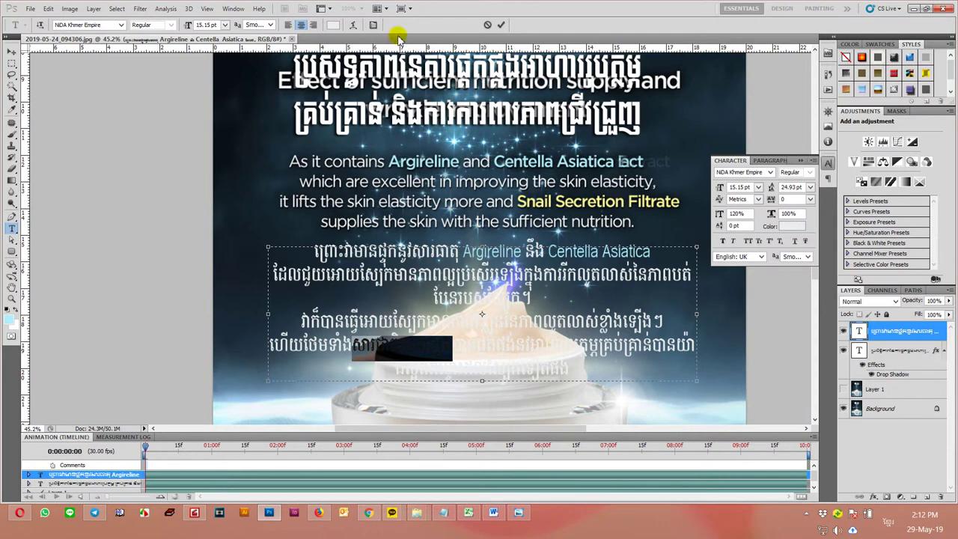
left_click(333, 24)
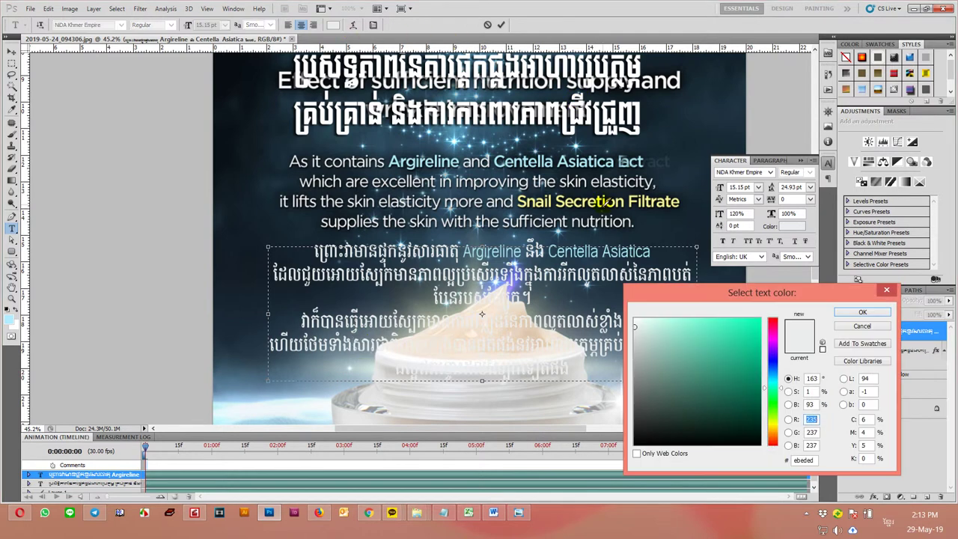
left_click(603, 203)
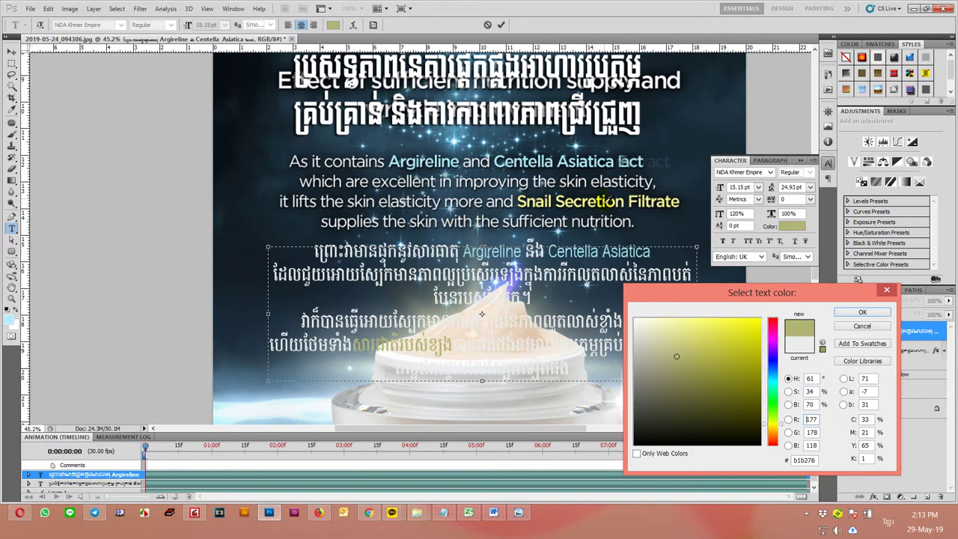
left_click_drag(754, 337, 758, 342)
left_click(715, 318)
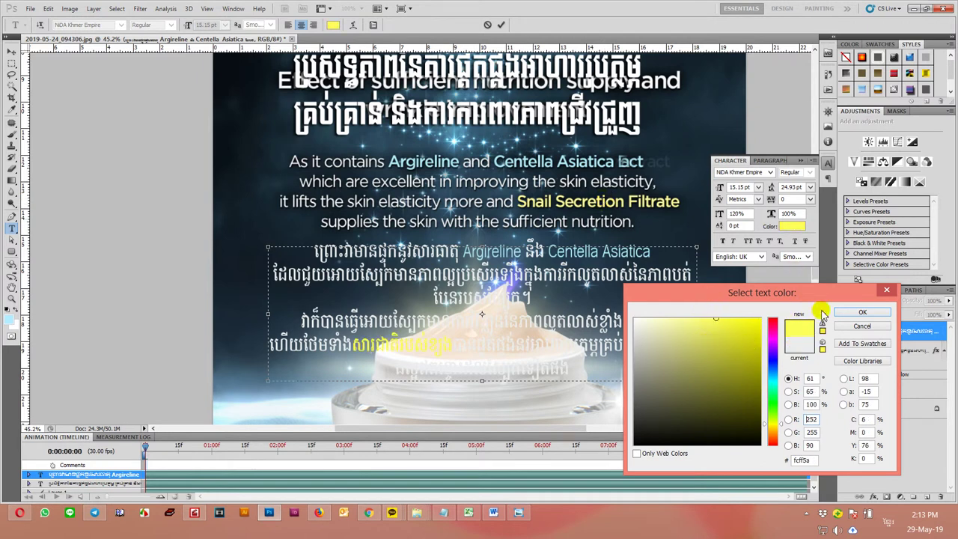
left_click(862, 312)
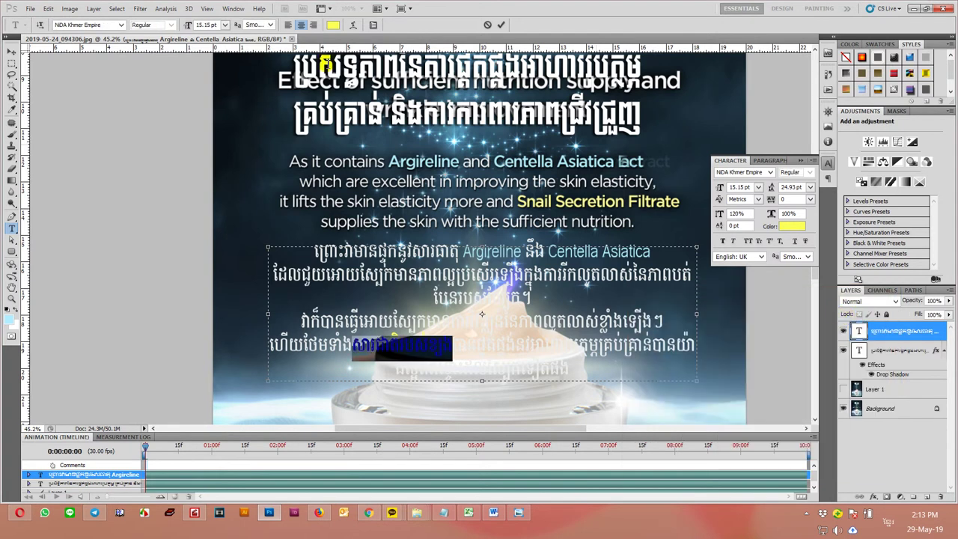
Commit the text edit and show Layer 1's jar image over the English text.
left_click(11, 54)
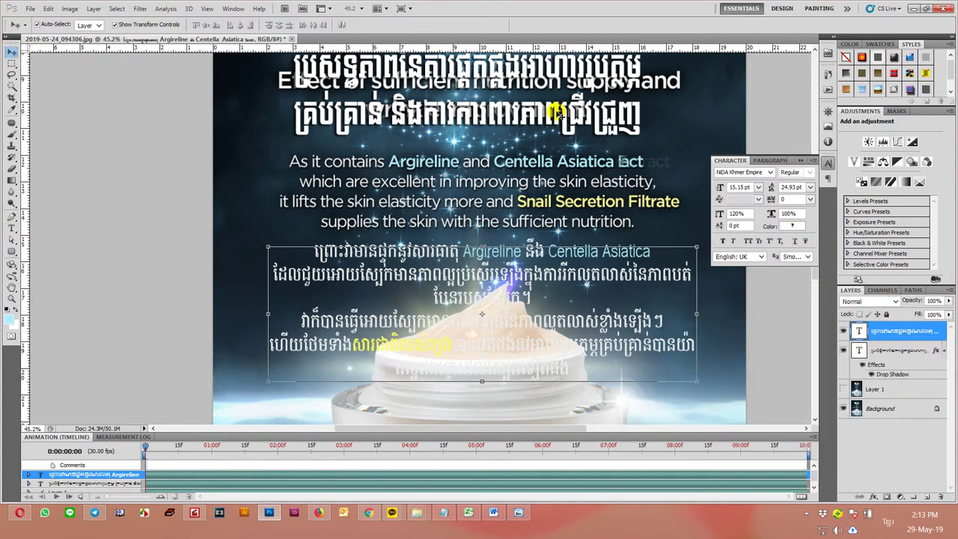
left_click(843, 388)
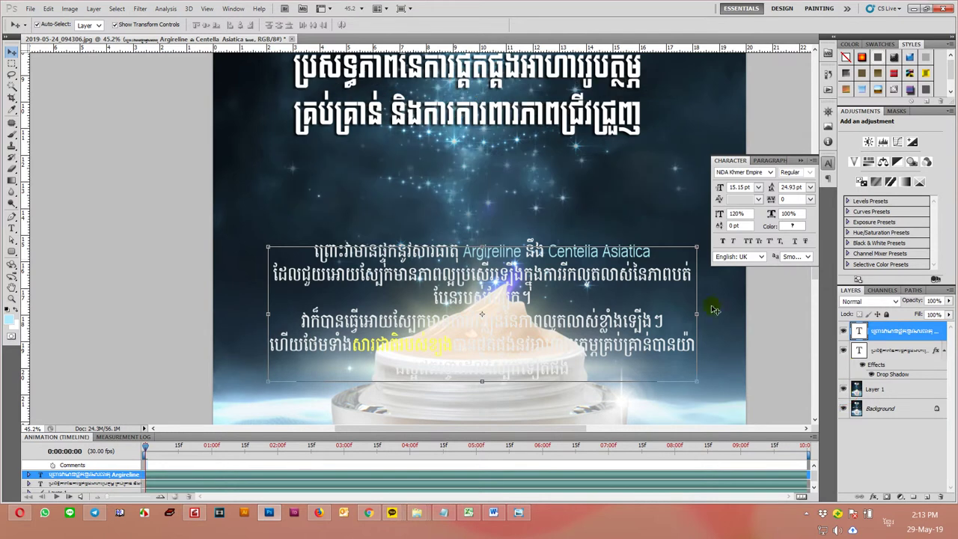
left_click(843, 390)
left_click(844, 389)
Move the Khmer body text up under the heading and align their horizontal centres.
left_click_drag(581, 277, 581, 184)
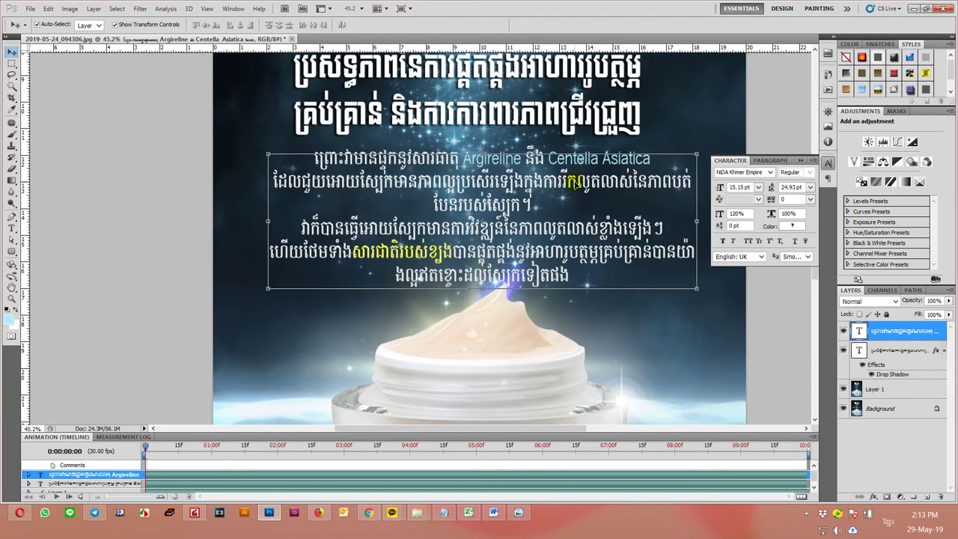
left_click(519, 107, "shift")
left_click(241, 25)
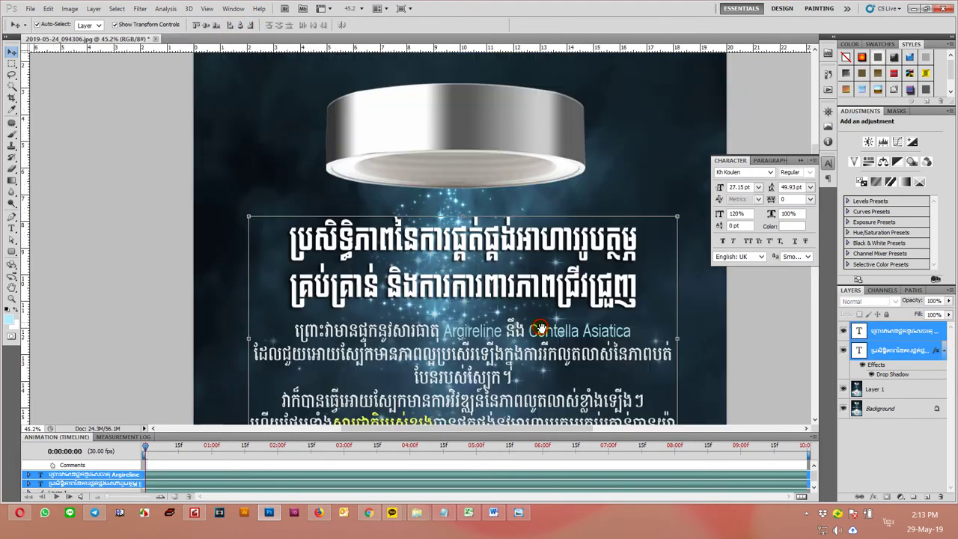
scroll(540, 329, "up", 1)
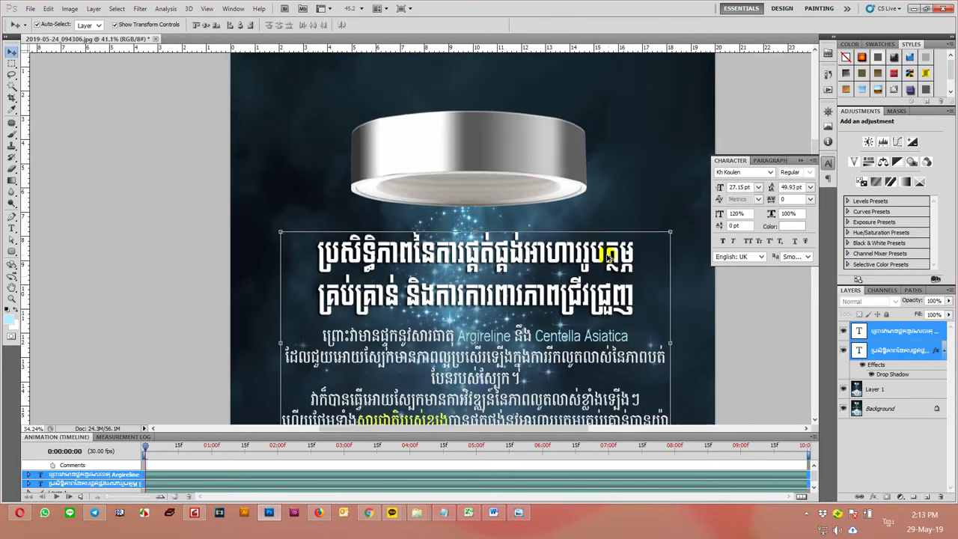
scroll(695, 306, "down", 3)
left_click(715, 327)
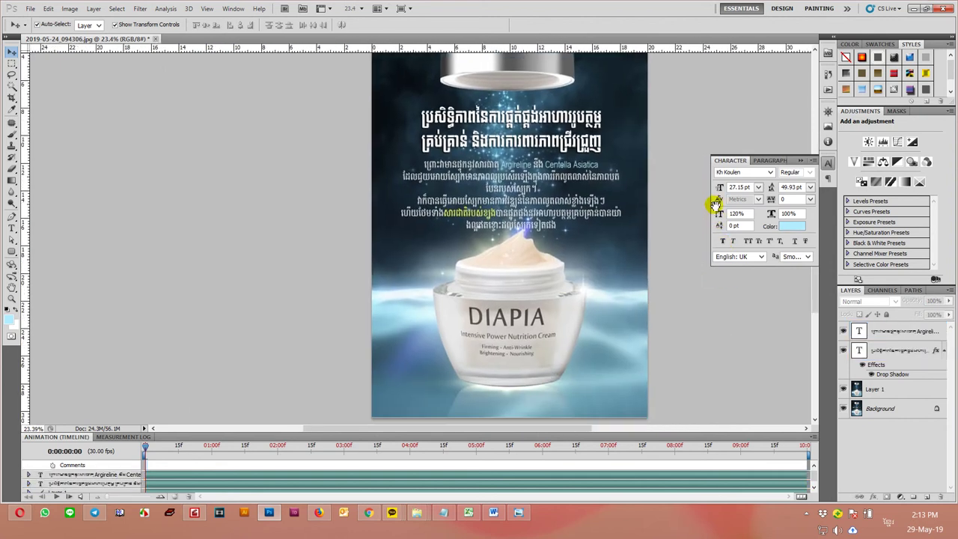
scroll(699, 265, "up", 1)
Set Argireline in the Khmer body text to Arial Bold.
scroll(504, 215, "up", 3)
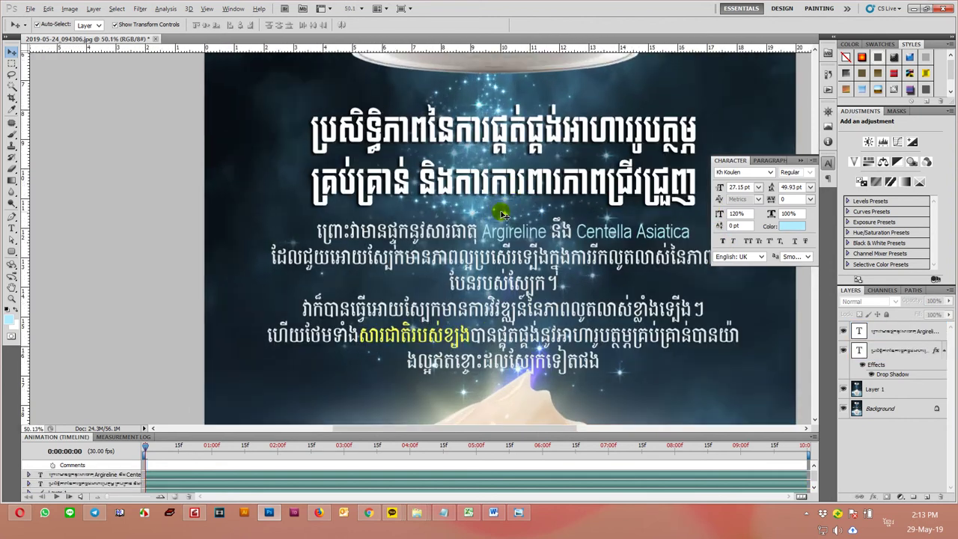
left_click(520, 233)
double_click(520, 233)
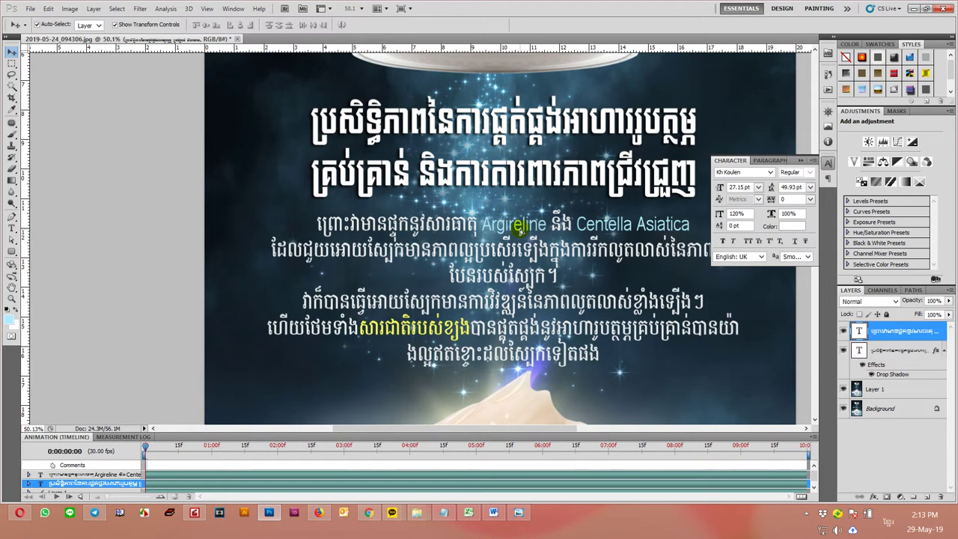
left_click_drag(549, 225, 481, 223)
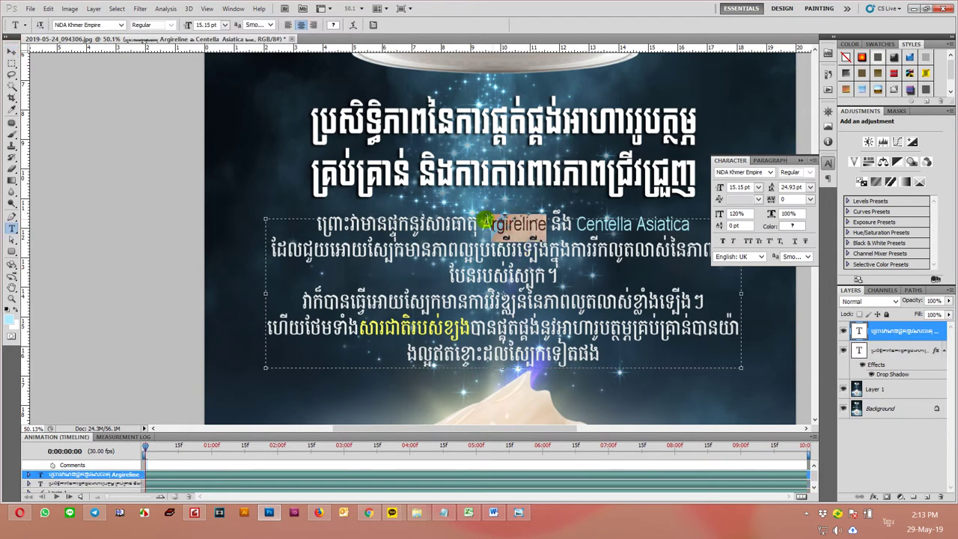
left_click(111, 26)
type("Ari")
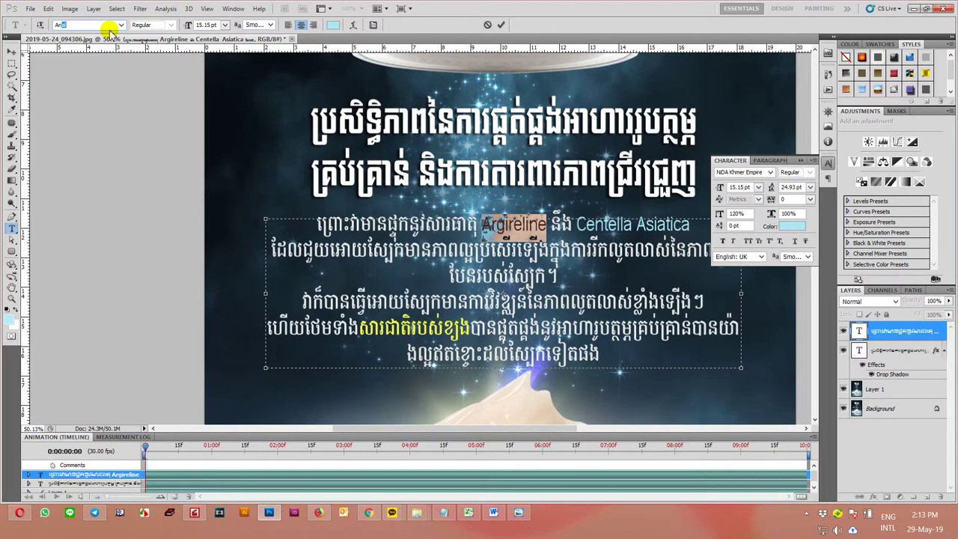
left_click(154, 25)
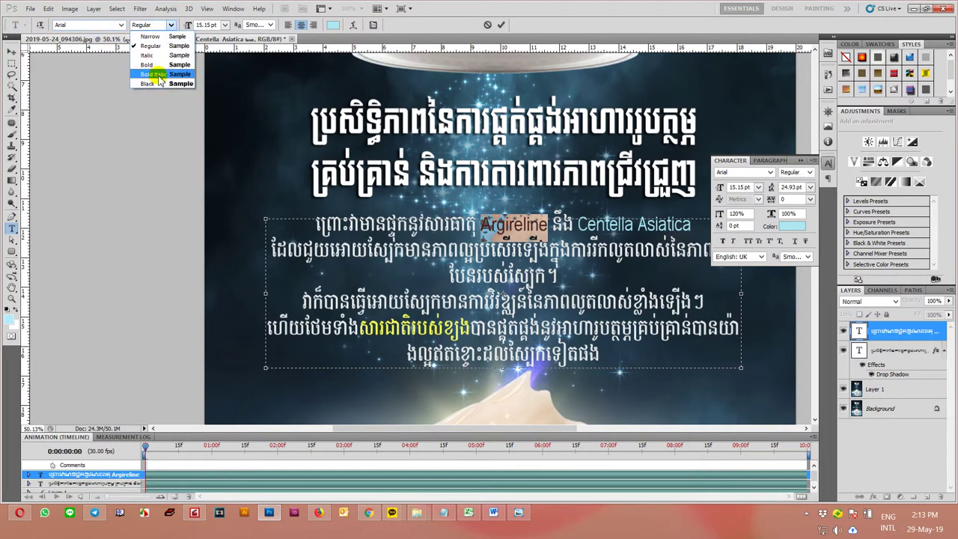
left_click(159, 65)
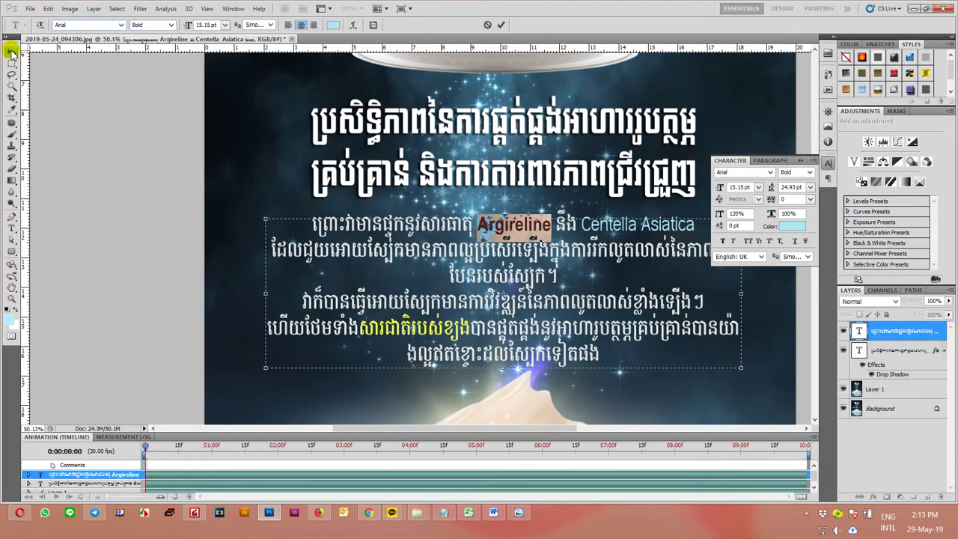
Set Centella Asiatica to Arial Bold as well and commit the font changes.
left_click_drag(580, 224, 698, 223)
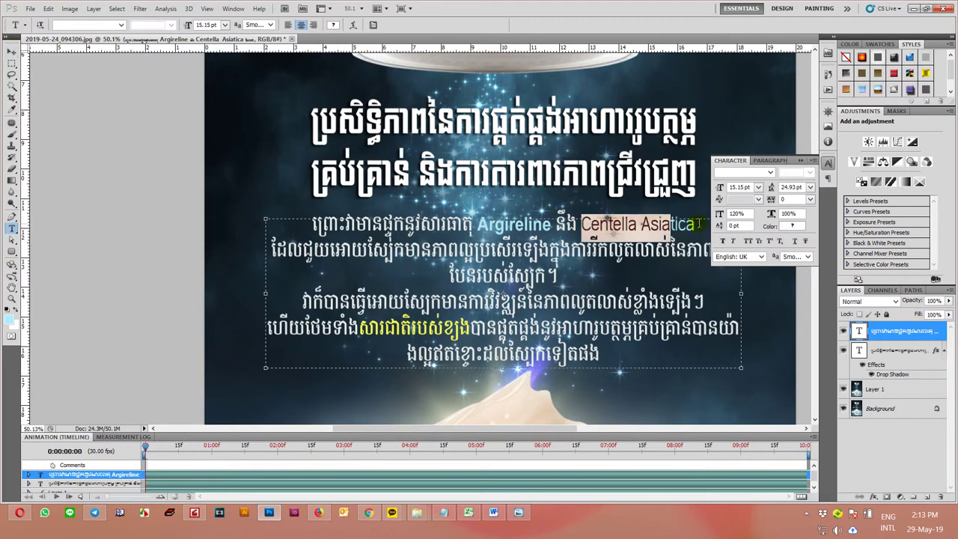
left_click(108, 25)
type("Arial")
left_click(171, 25)
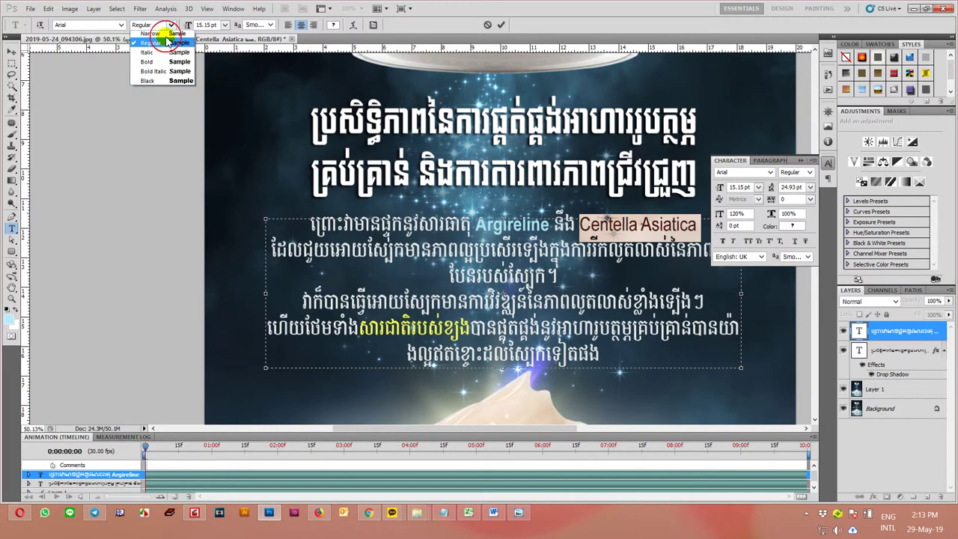
left_click(131, 66)
left_click(12, 51)
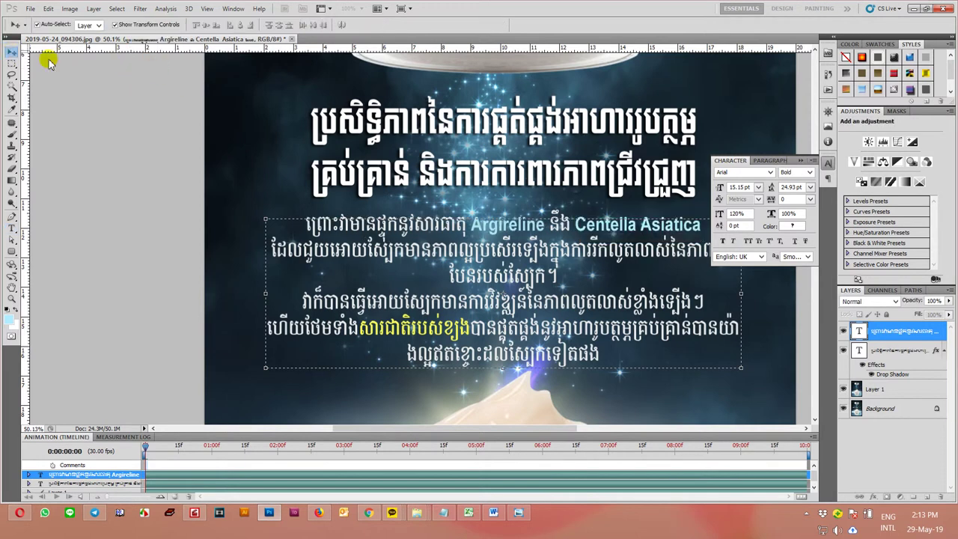
left_click_drag(570, 248, 478, 233)
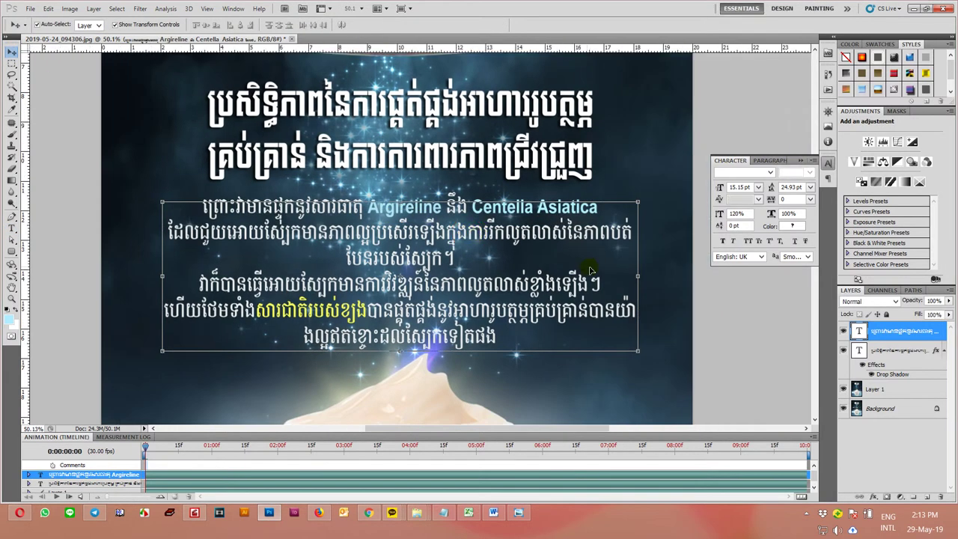
key("t")
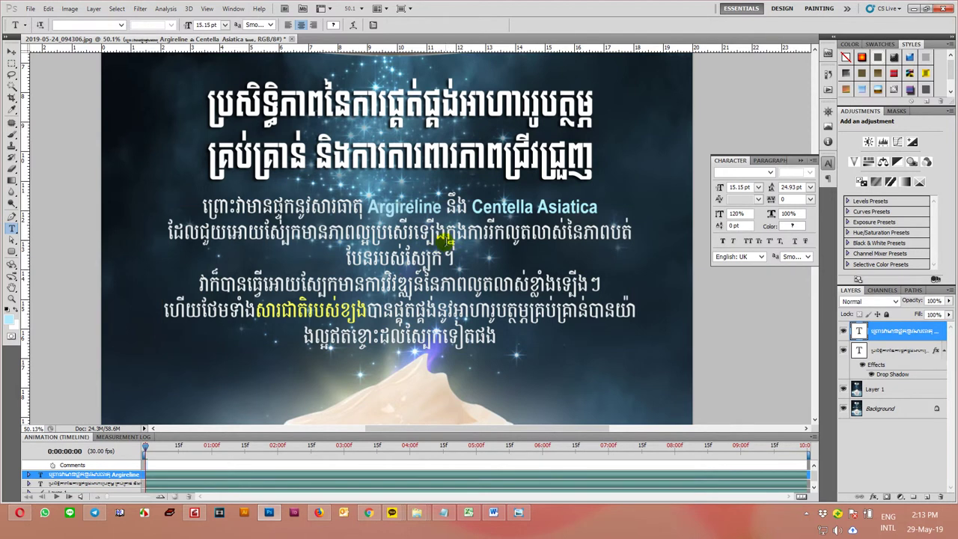
Commit the text edit and hide the jar and Khmer layers to compare with the English text.
left_click(446, 244)
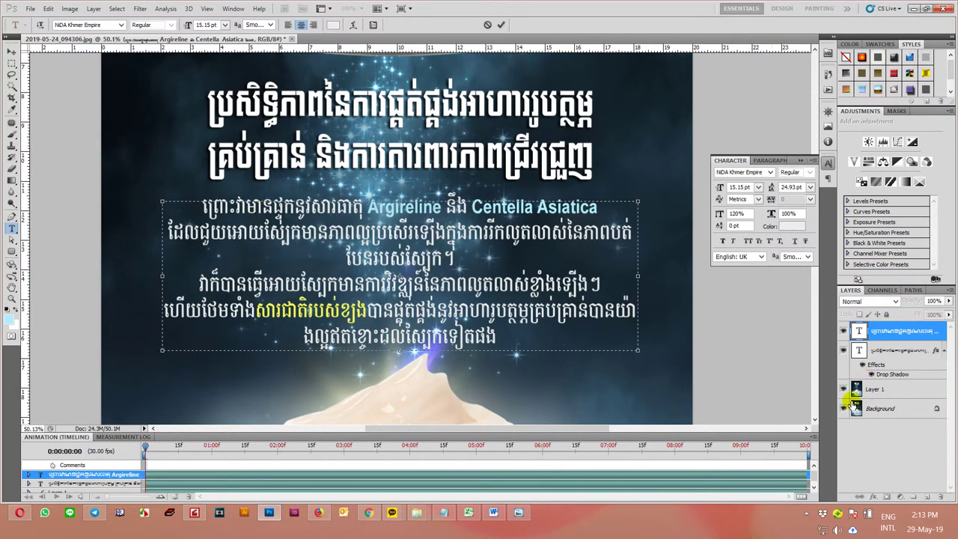
left_click(844, 351)
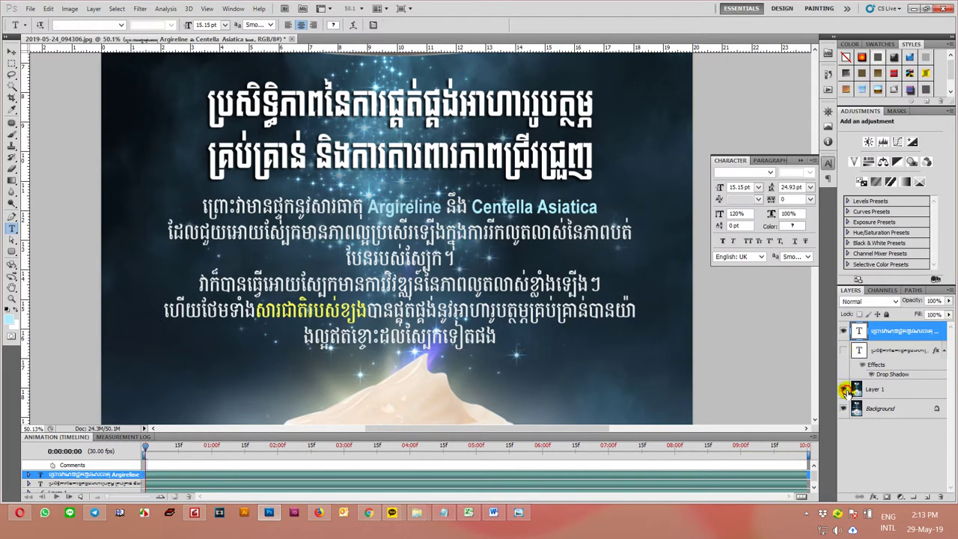
left_click(843, 389)
left_click(843, 389)
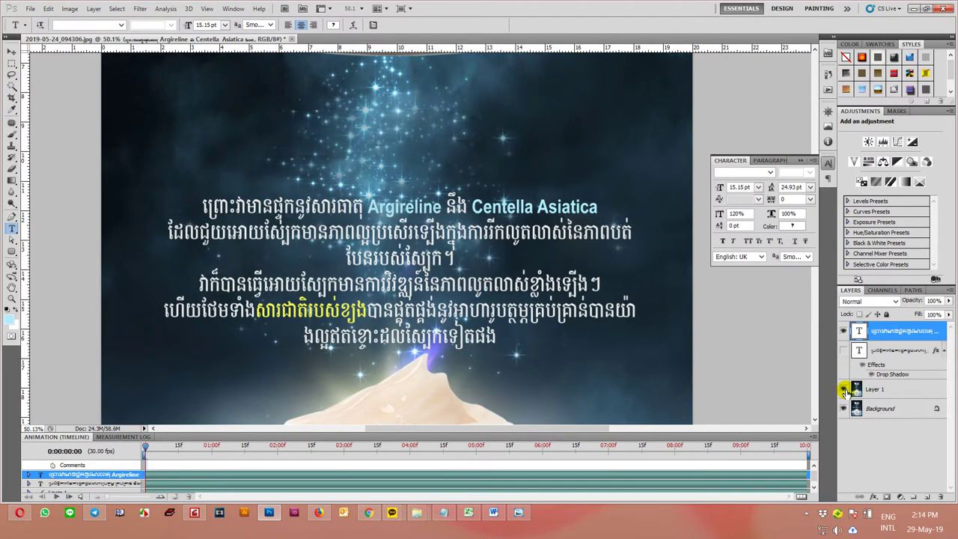
left_click(843, 389)
left_click(843, 330)
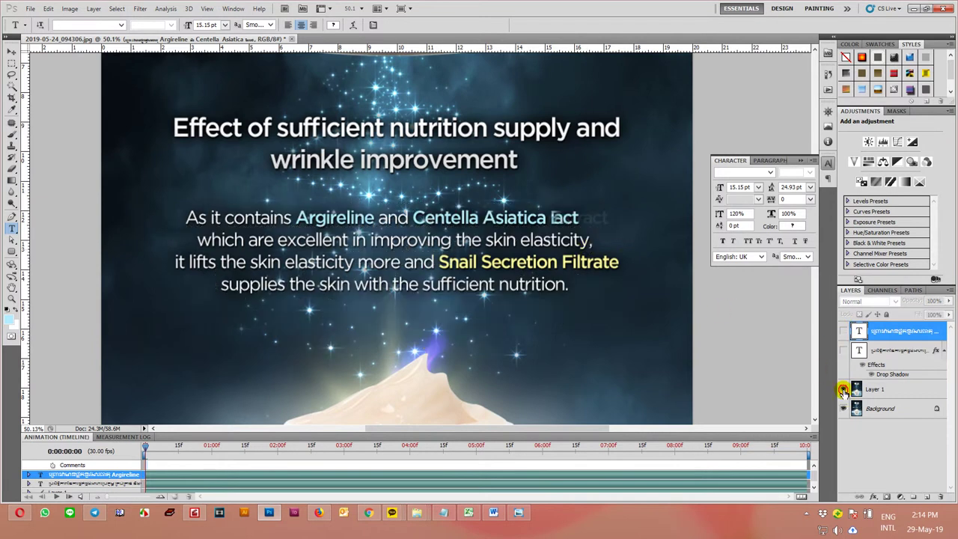
Show Layer 1 and both Khmer text layers again over the English copy.
left_click(843, 389)
left_click(843, 350)
left_click(843, 331)
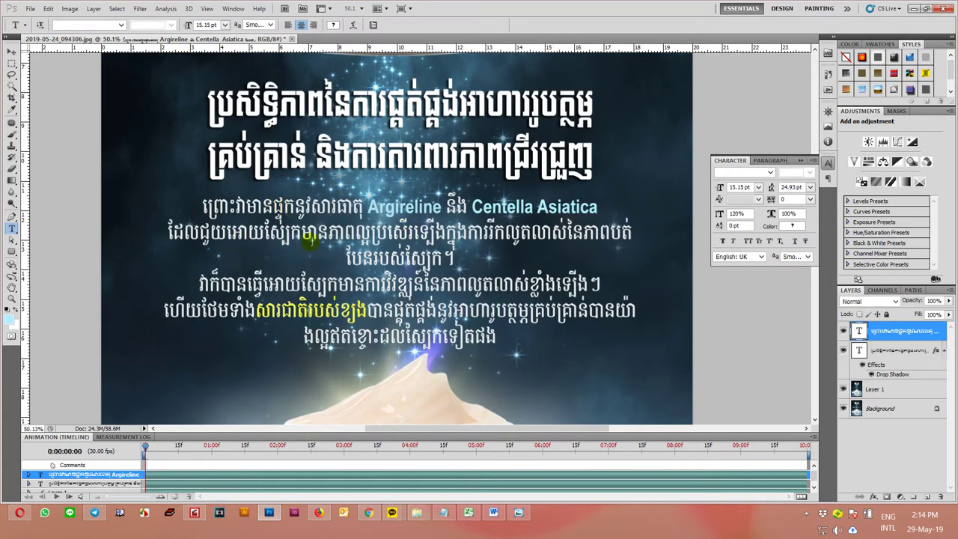
left_click(590, 238)
key("ctrl+a")
Shrink the Khmer body text to 13.15 pt, join its second sentence onto line one, use 26.93 pt leading.
key("ctrl+shift+comma")
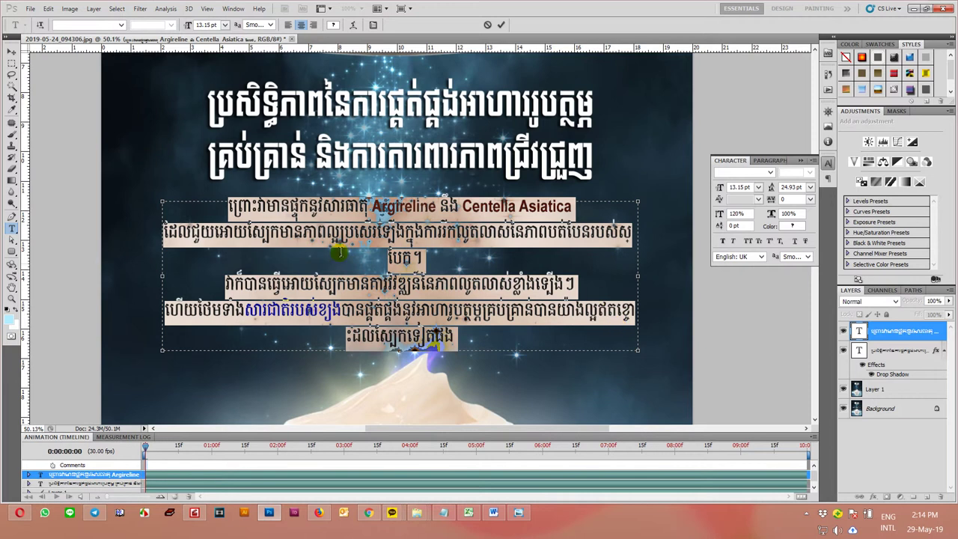
left_click(217, 235)
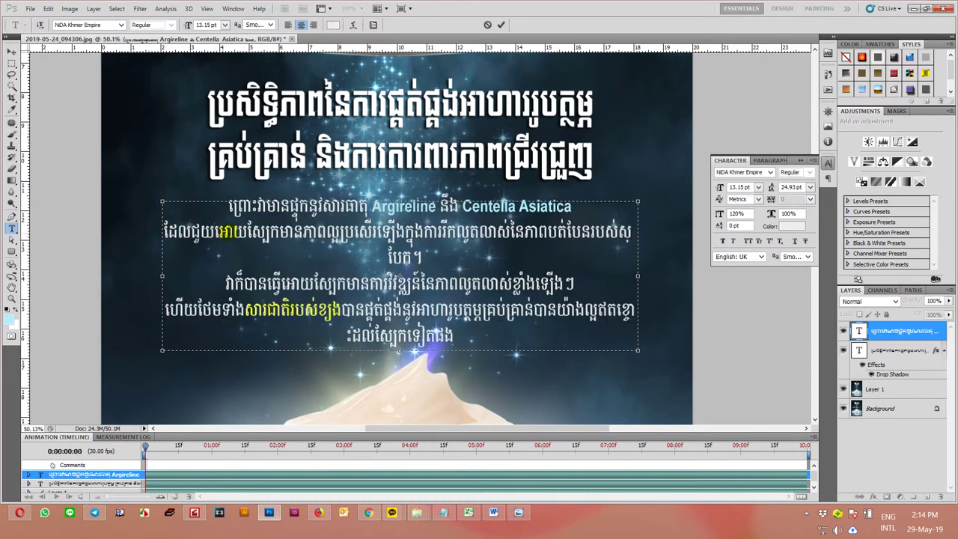
key("BackSpace")
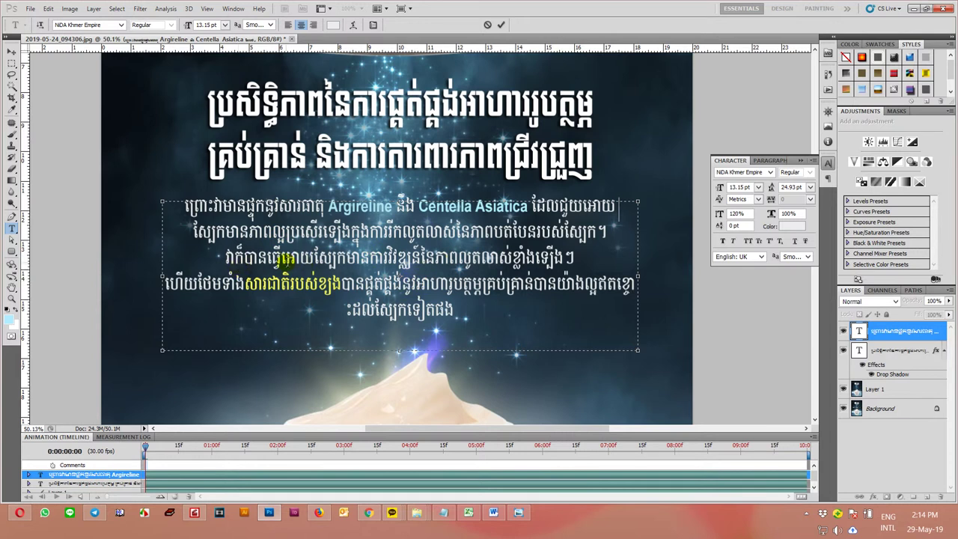
key("ctrl+a")
key("Up")
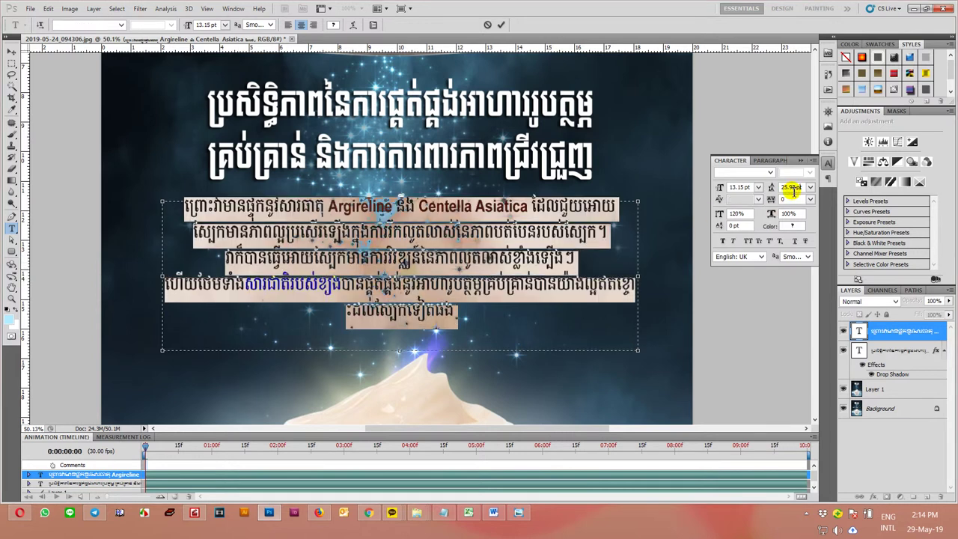
key("Up")
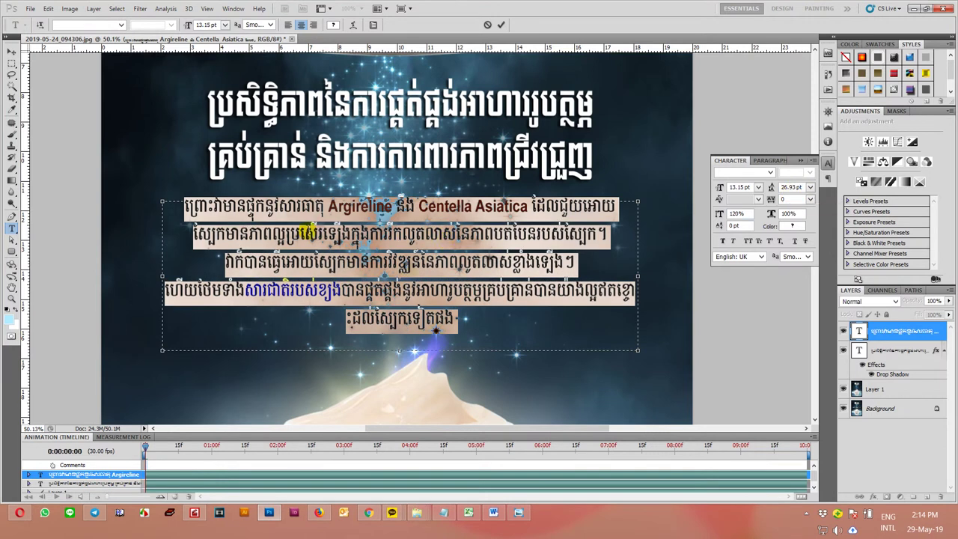
left_click(233, 242)
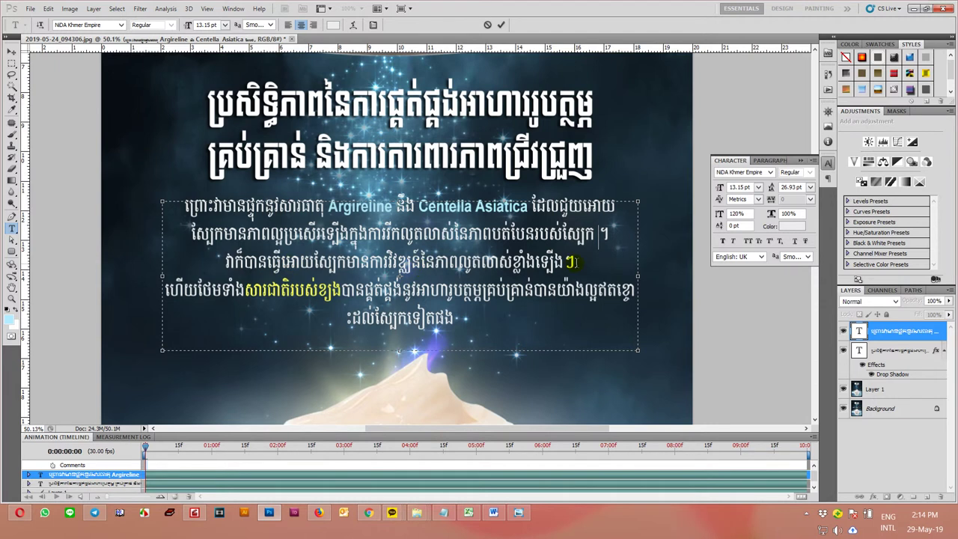
Rebreak the Khmer body text so ហើយថែម, បាន and គ្រប់គ្រាន់ start new lines.
key("BackSpace")
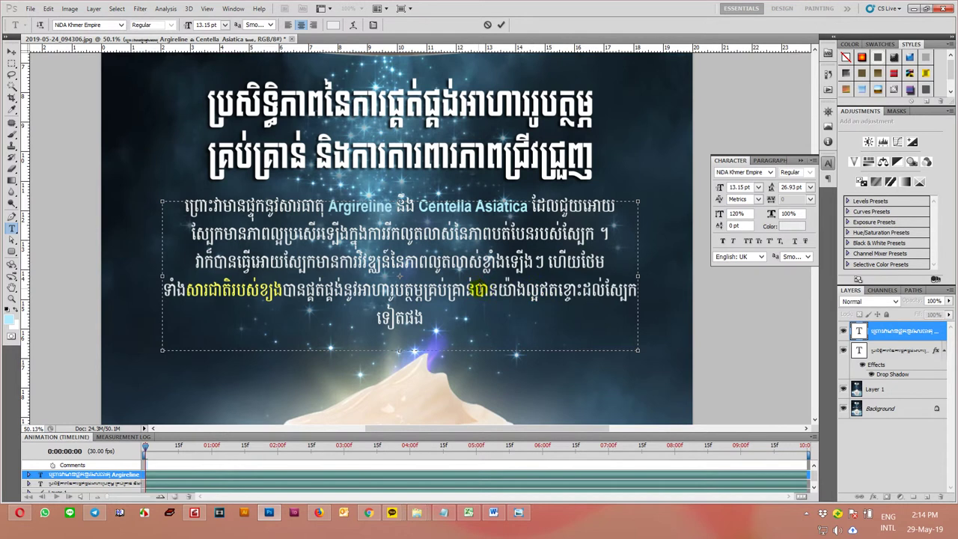
left_click(476, 290)
key("Return")
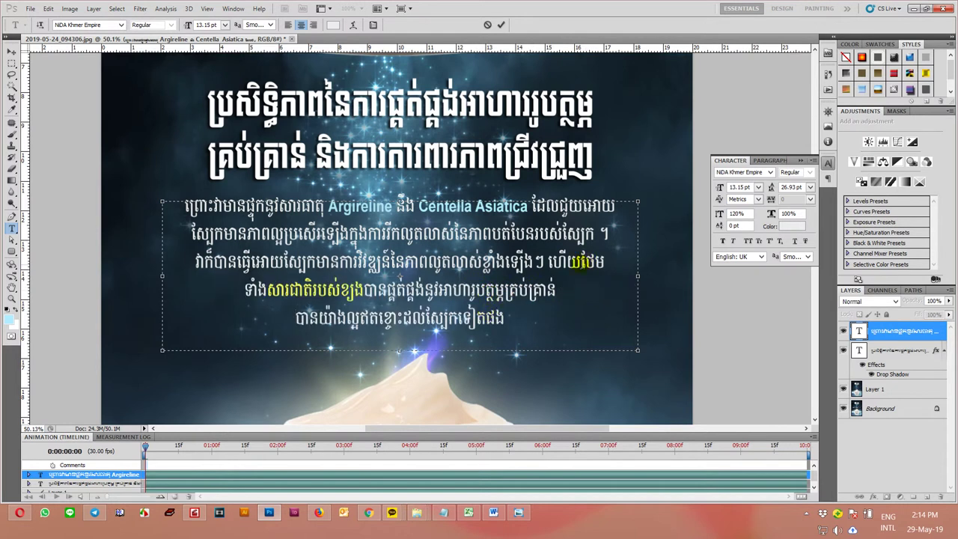
left_click(542, 261)
key("Return")
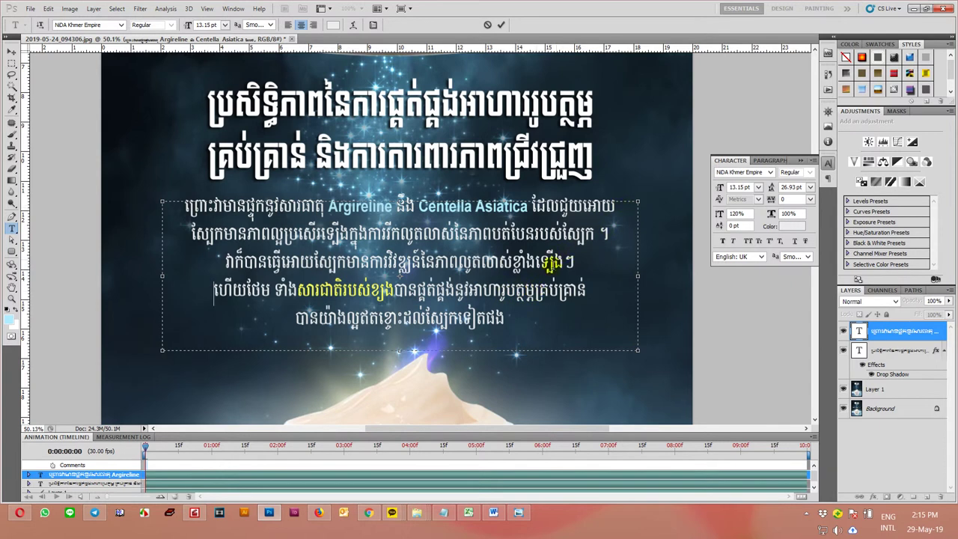
left_click(535, 292)
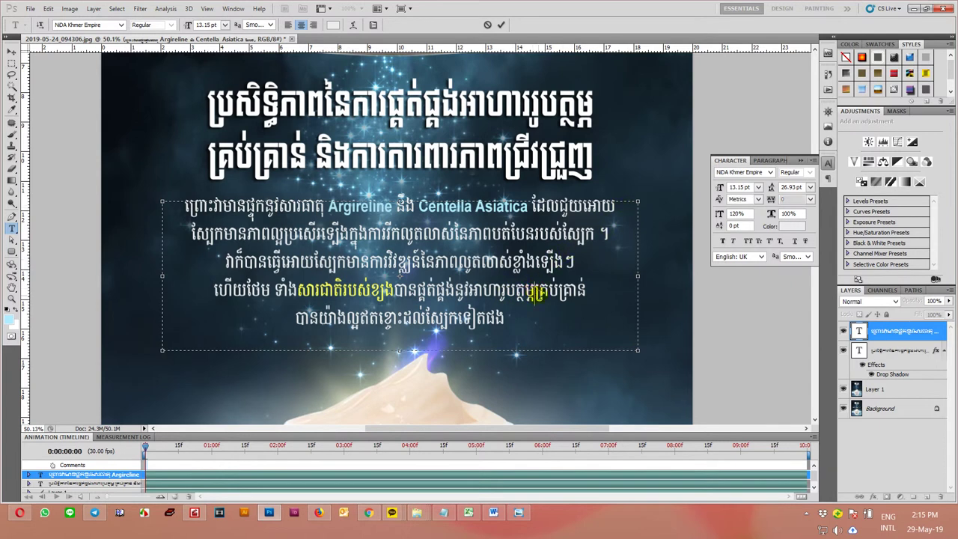
key("Return")
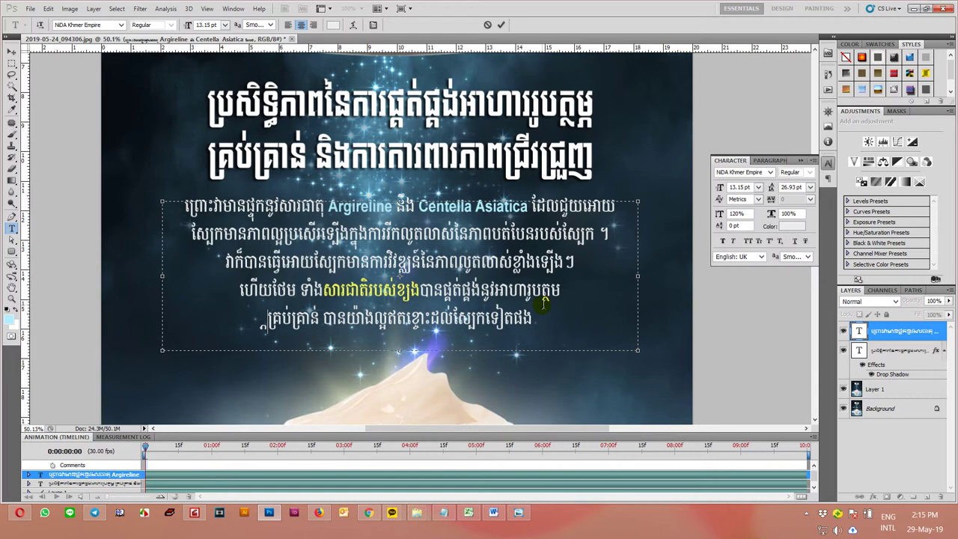
key("BackSpace")
key("Return")
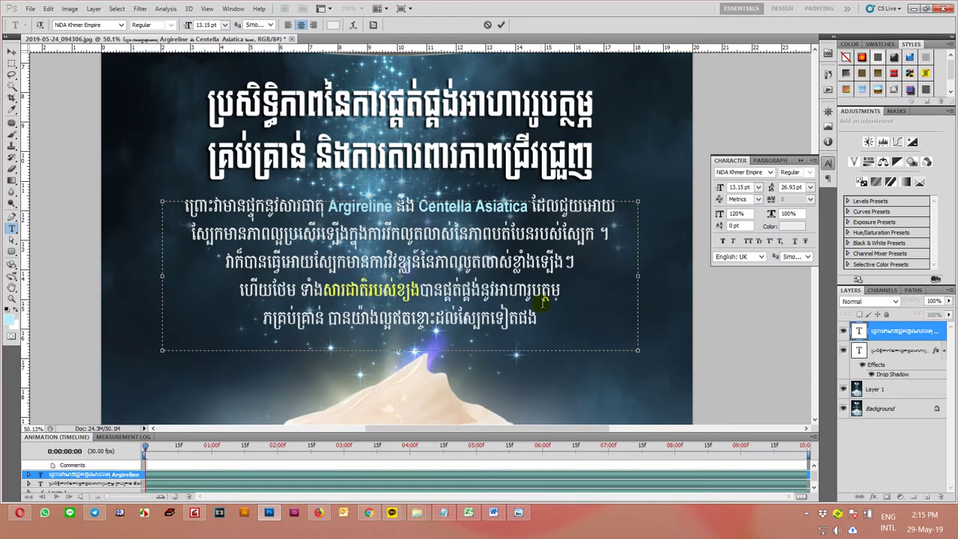
key("BackSpace")
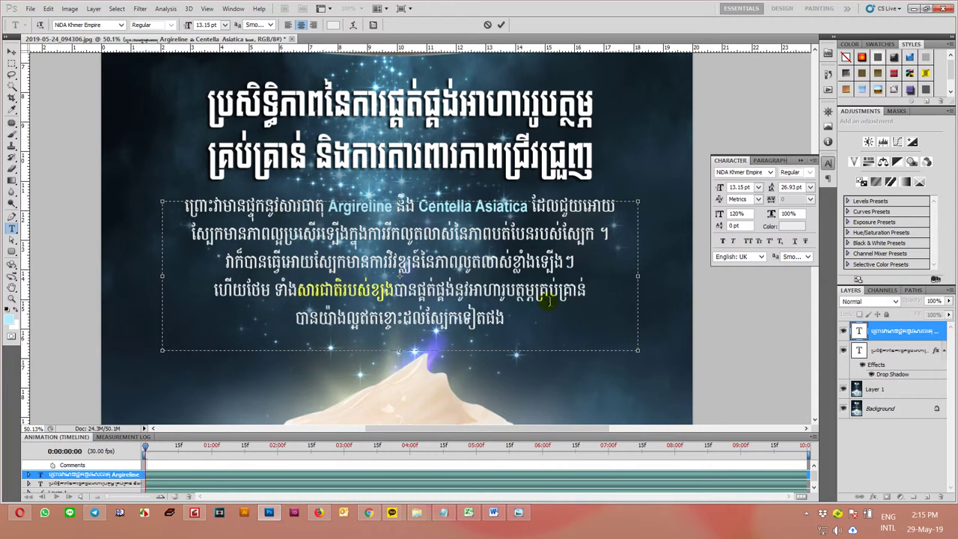
key("Return")
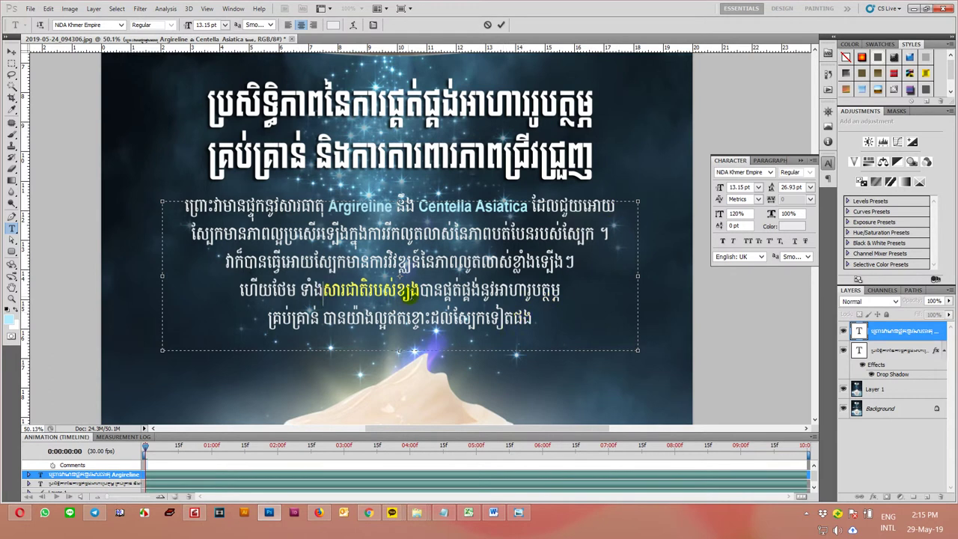
Add a space after the yellow phrase and end the paragraph with a pasted ។ mark.
left_click(425, 291)
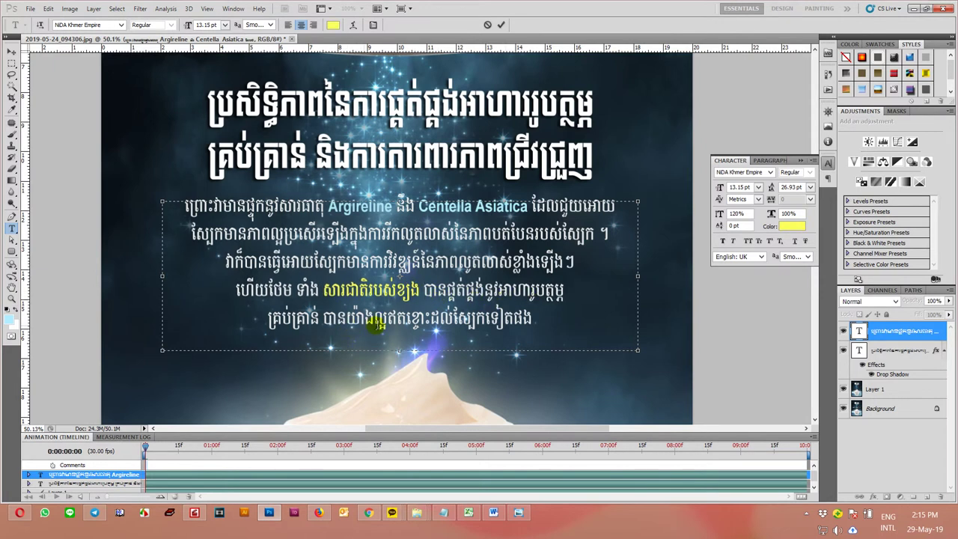
left_click(572, 330)
type(".")
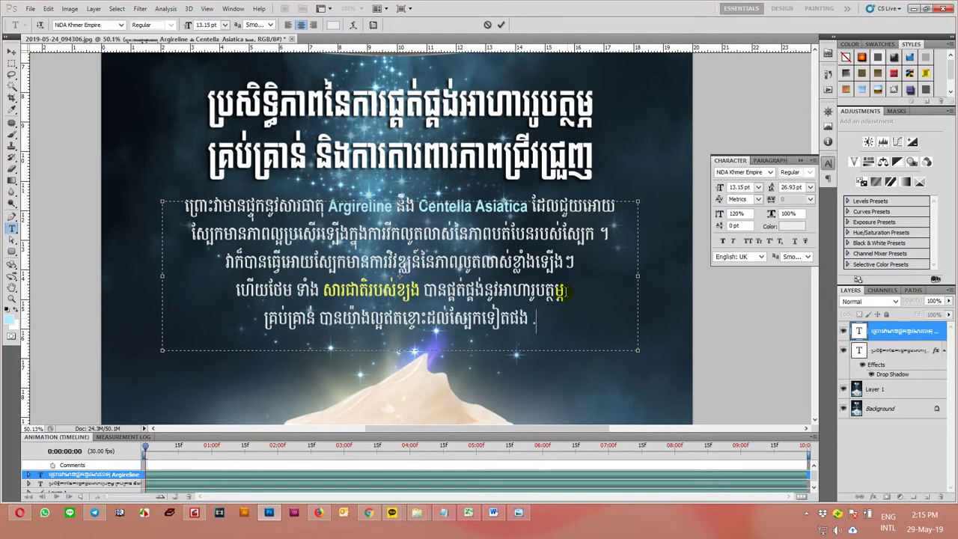
left_click_drag(599, 235, 631, 235)
key("ctrl+c")
left_click(532, 326)
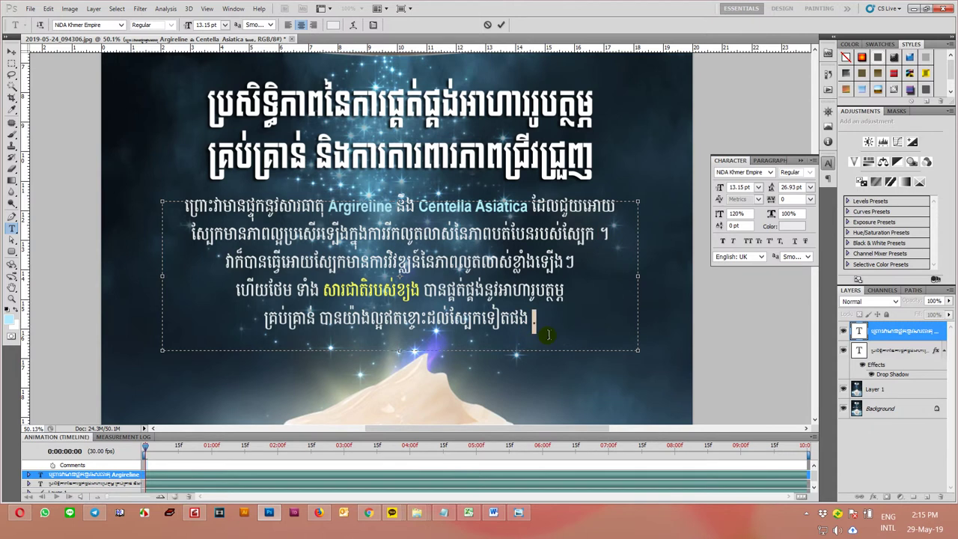
key("ctrl+v")
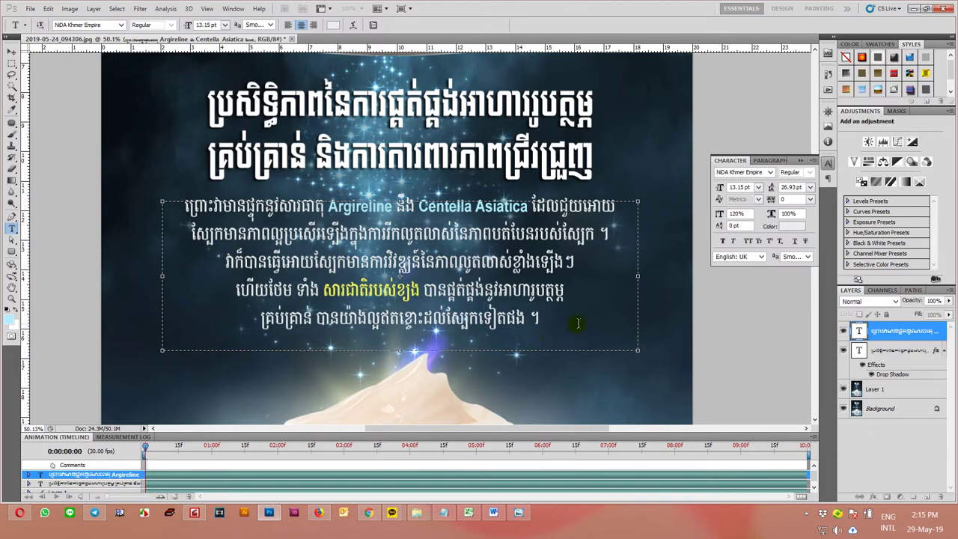
Set the Khmer body text to 13.5 pt with 29.93 pt leading, widening its box slightly.
left_click(548, 258)
key("ctrl+a")
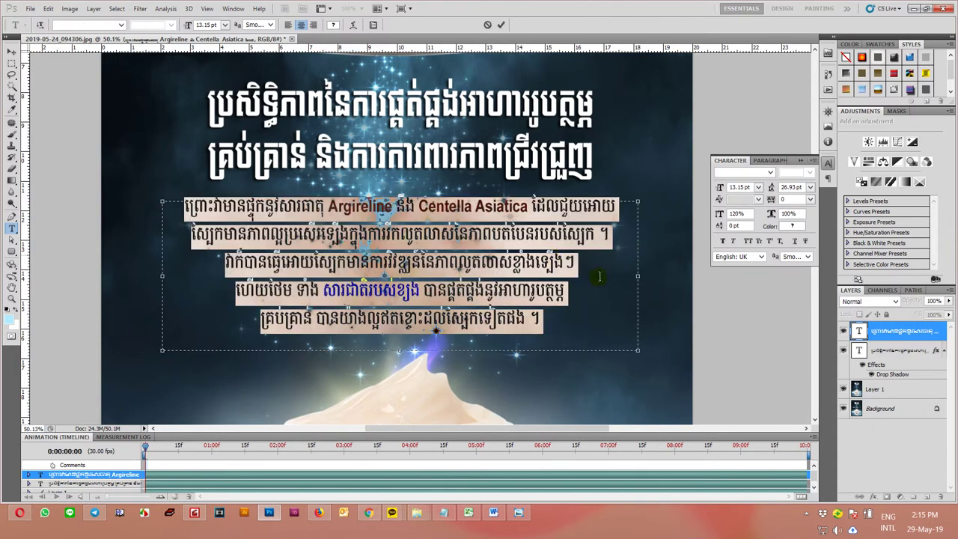
left_click_drag(636, 354, 656, 351)
left_click(739, 188)
type("13.5")
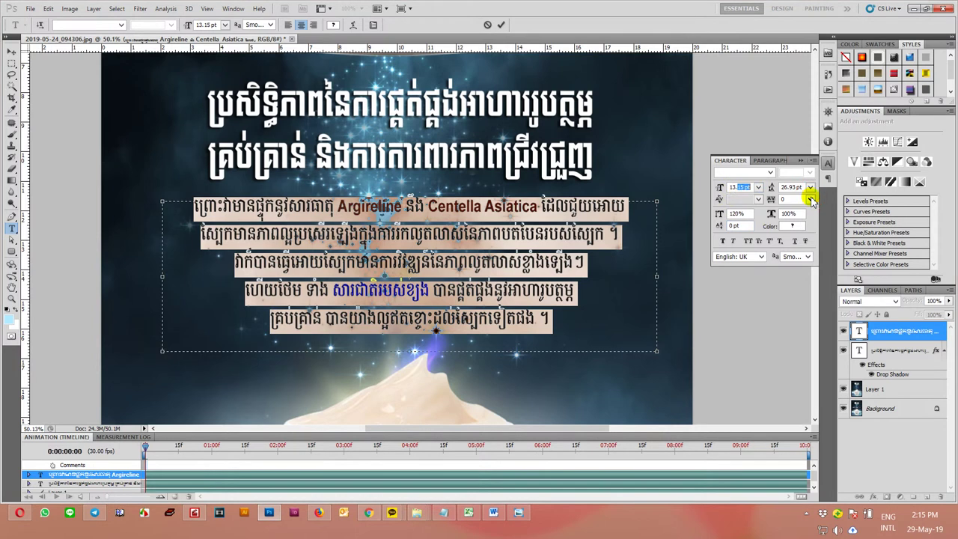
key("Return")
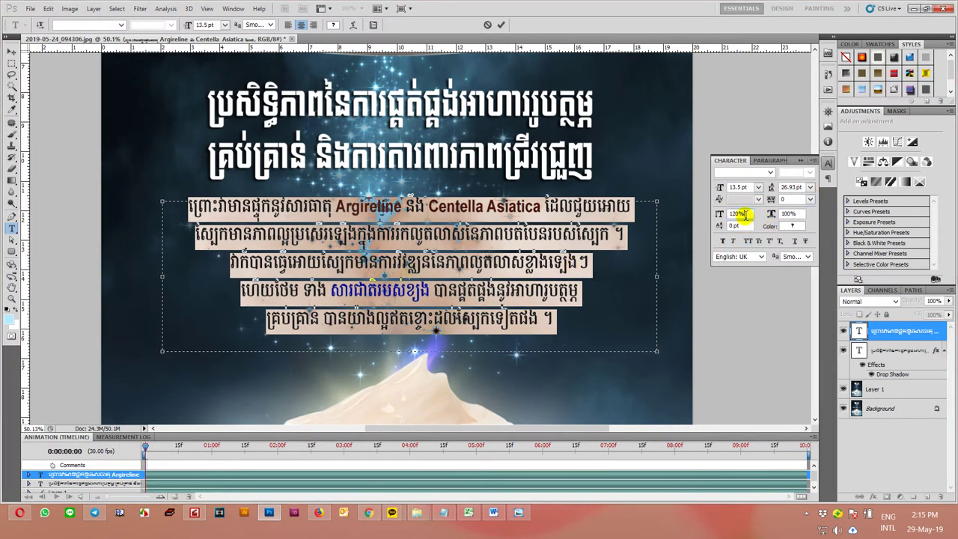
key("Up")
key("Up")
key("Up")
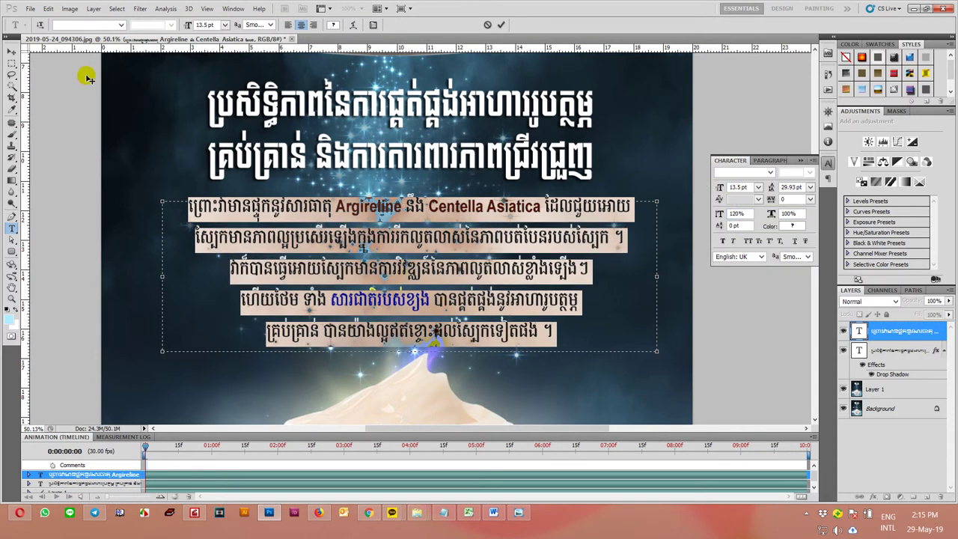
Commit the edits and centre the Khmer heading horizontally over the paragraph.
left_click(11, 51)
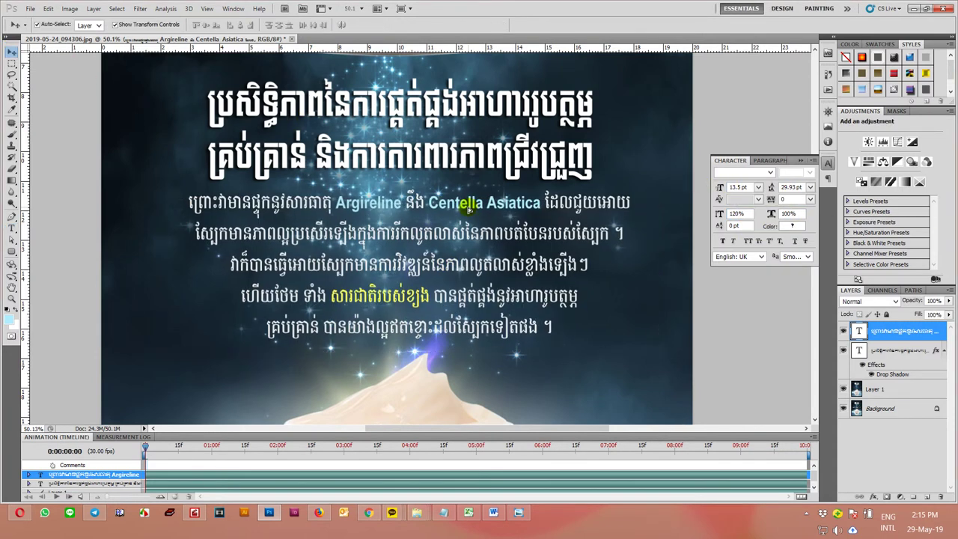
left_click(518, 156, "shift")
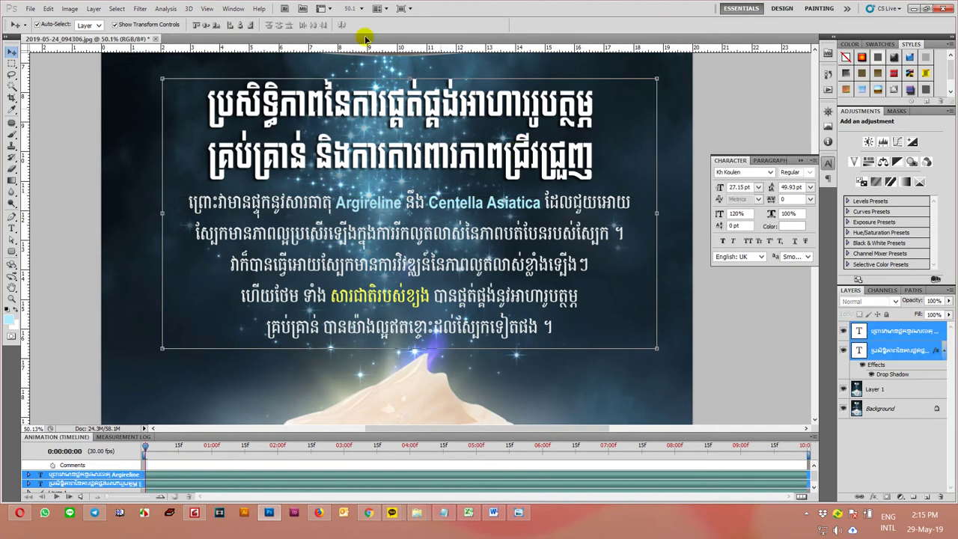
left_click(238, 25)
left_click(897, 330)
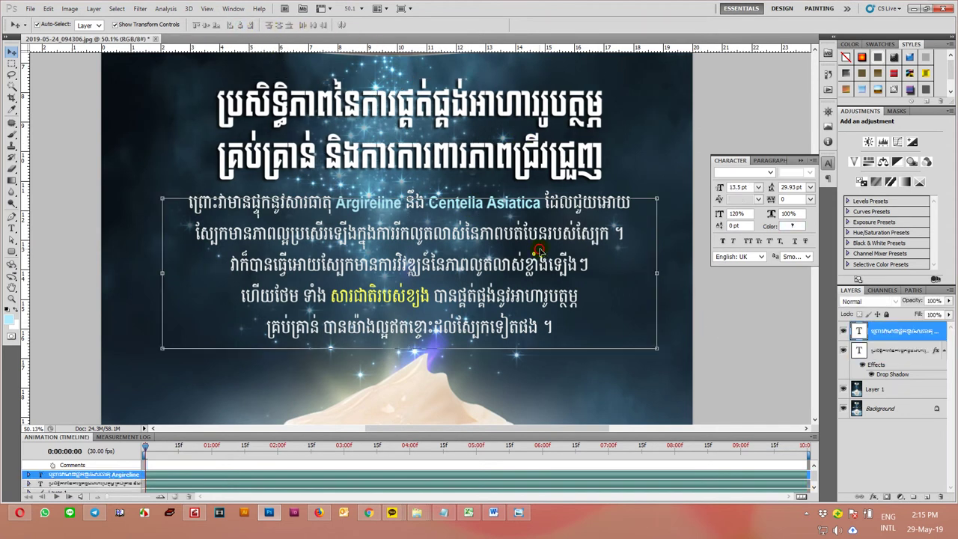
Give the Khmer body text a drop shadow of size 9 px with spread about 13.
left_click(872, 496)
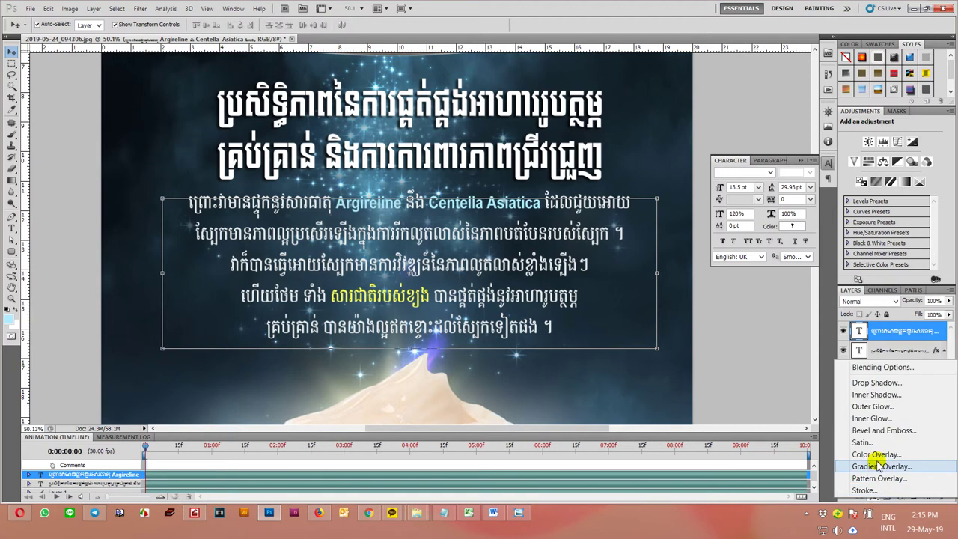
left_click(870, 383)
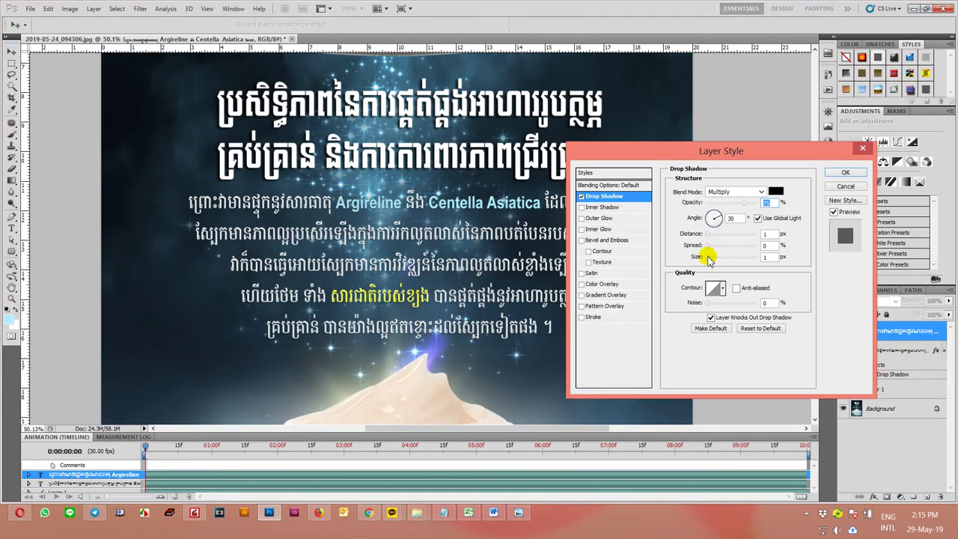
type("9")
key("shift+Tab")
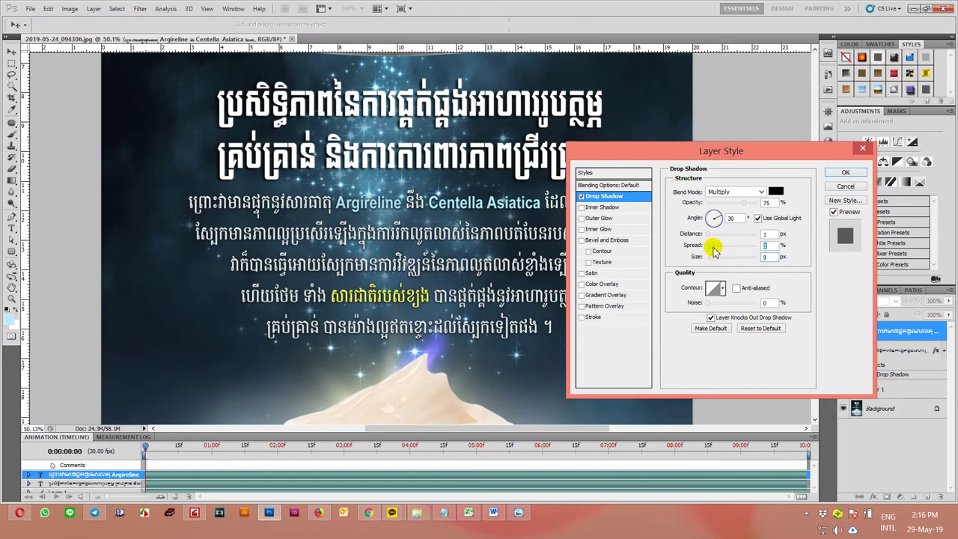
mouse_move(714, 252)
left_mouse_down()
mouse_move(731, 258)
mouse_move(716, 261)
left_mouse_up()
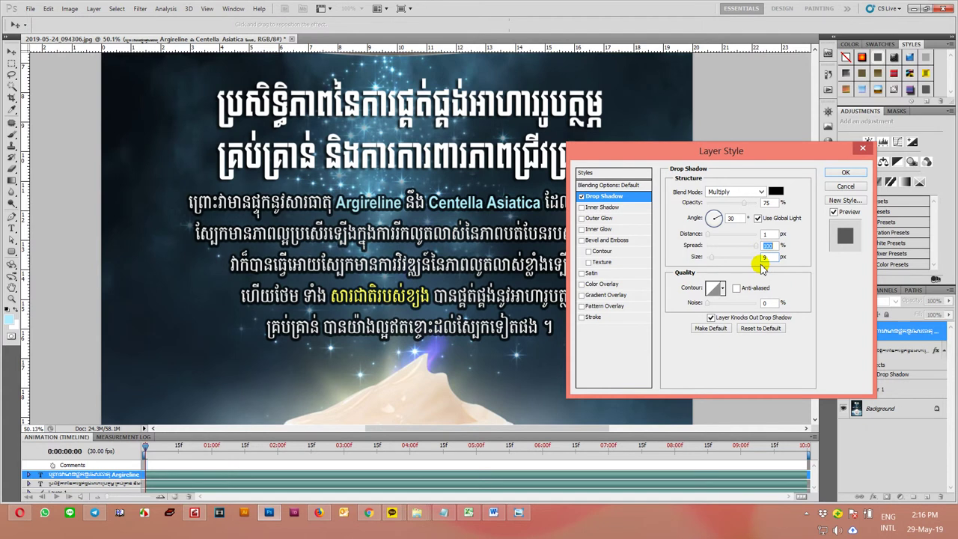
mouse_move(761, 268)
left_mouse_down()
mouse_move(720, 253)
mouse_move(721, 262)
left_mouse_up()
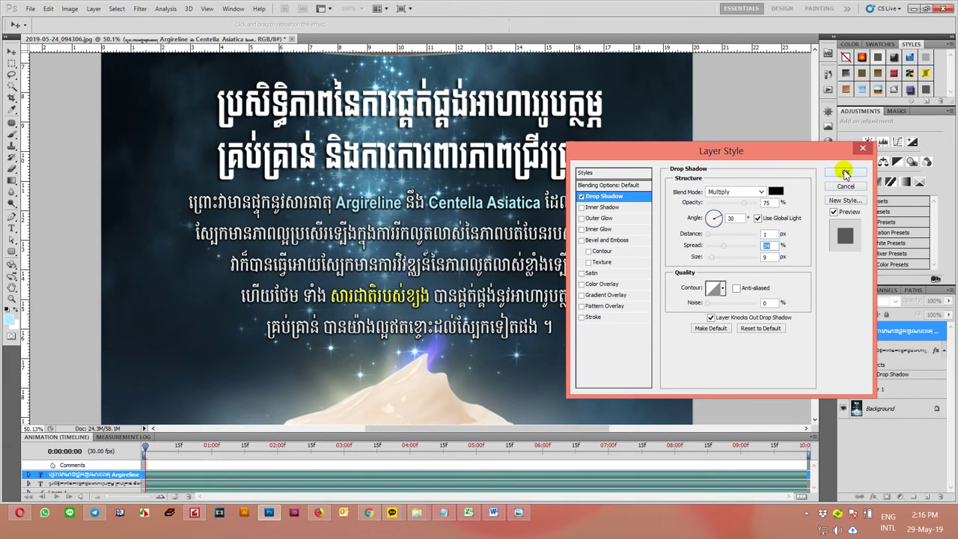
Add an outer glow to the body text with white as its colour.
left_click(585, 218)
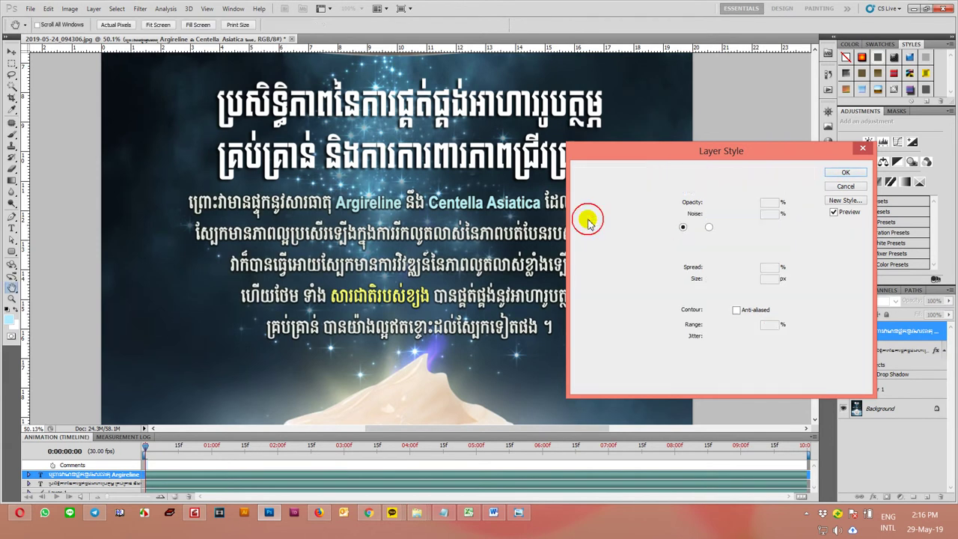
left_click(582, 217)
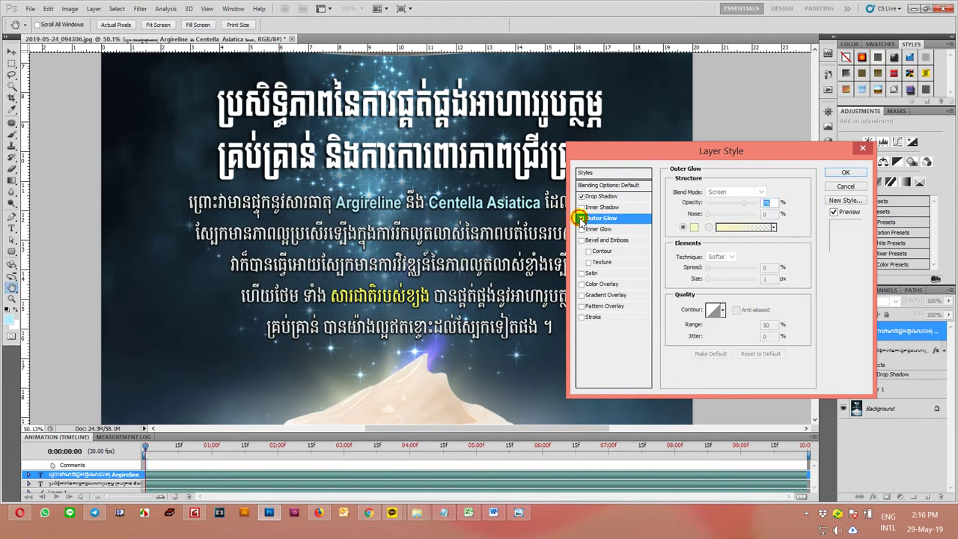
left_click(581, 217)
left_click(582, 218)
left_click(581, 219)
left_click(694, 228)
left_click(635, 319)
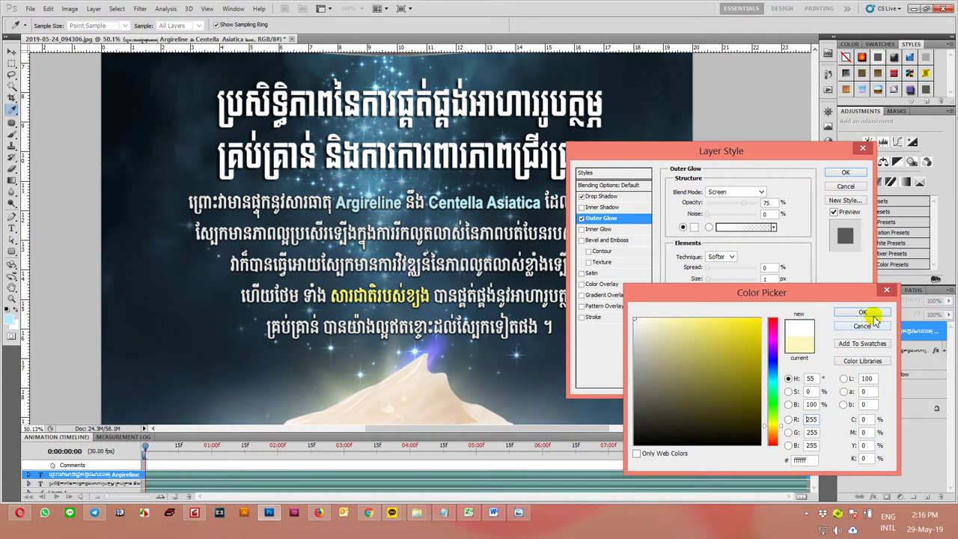
left_click(862, 312)
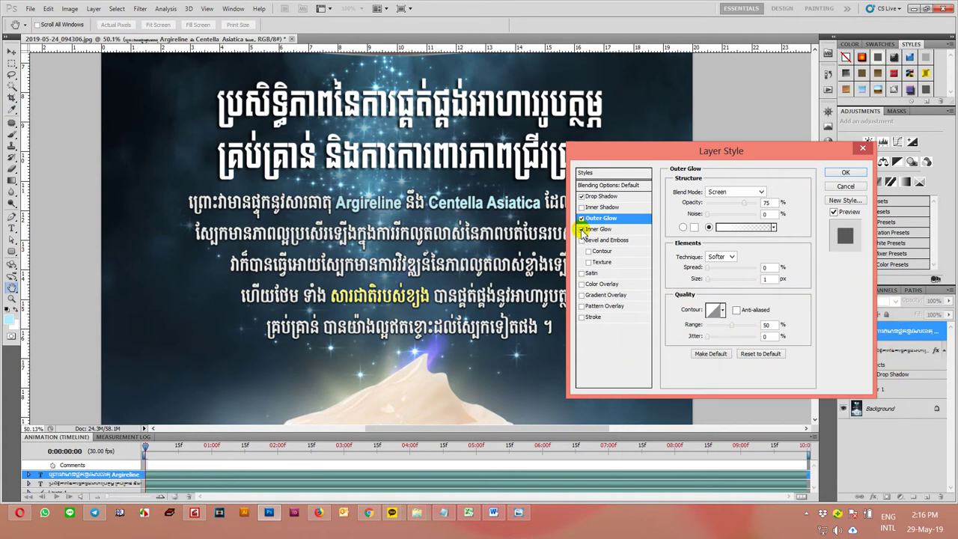
Compare the outer glow on and off, finally leaving it turned off.
left_click(582, 219)
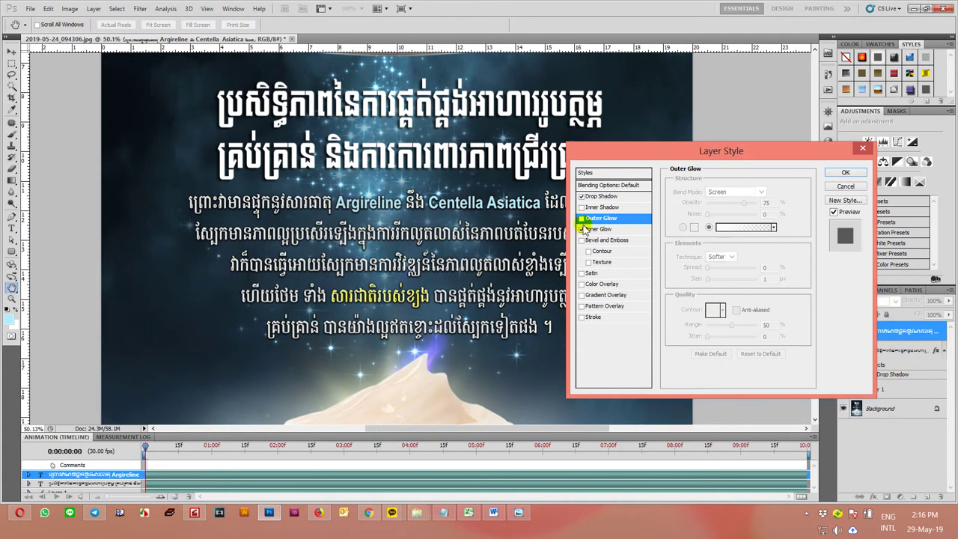
left_click(581, 218)
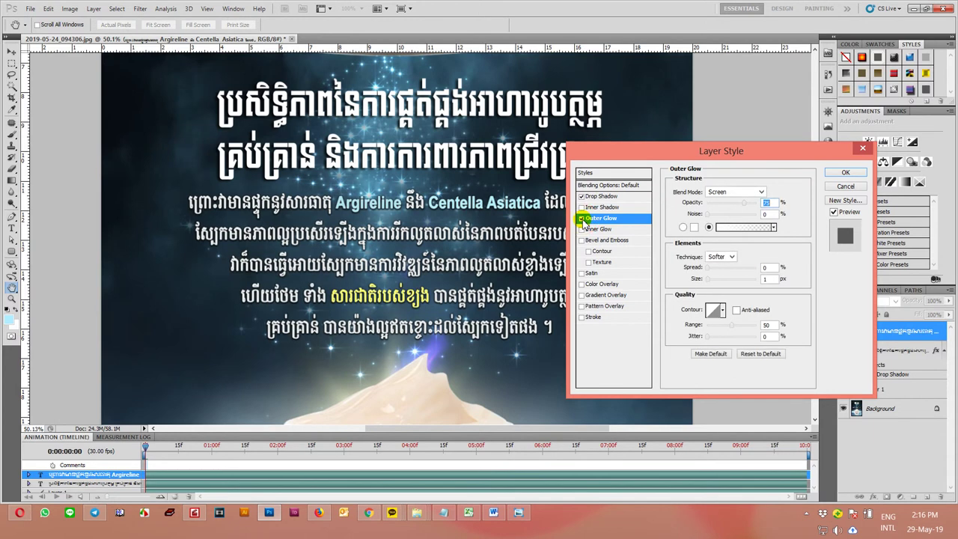
left_click(581, 219)
left_click(581, 218)
left_click(582, 218)
left_click(581, 219)
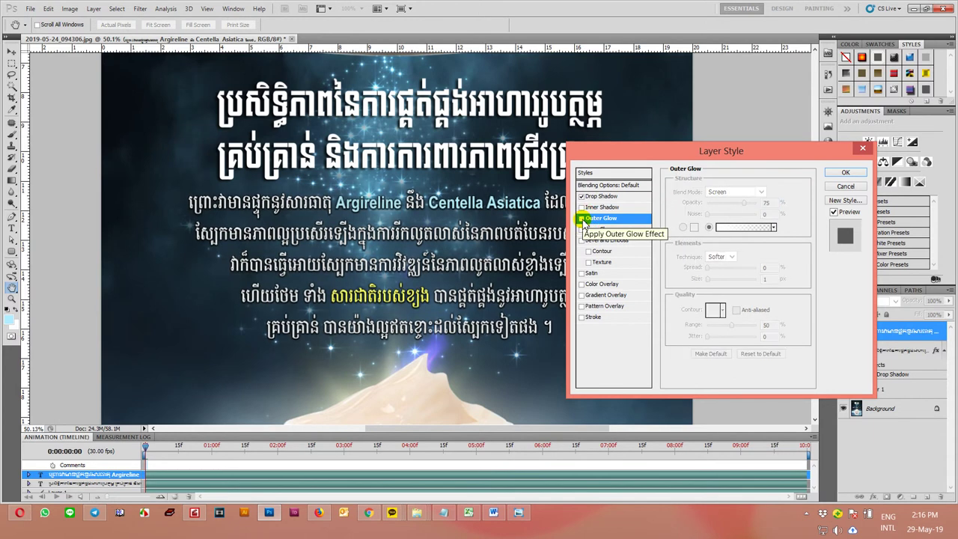
left_click(581, 218)
left_click(581, 219)
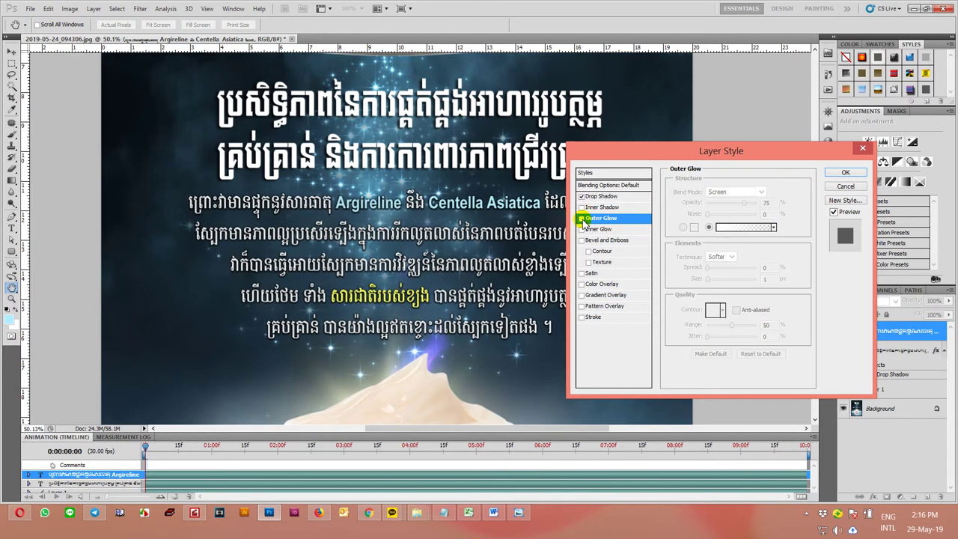
Apply only the drop shadow to the Khmer body text and zoom out to the whole image.
left_click(843, 169)
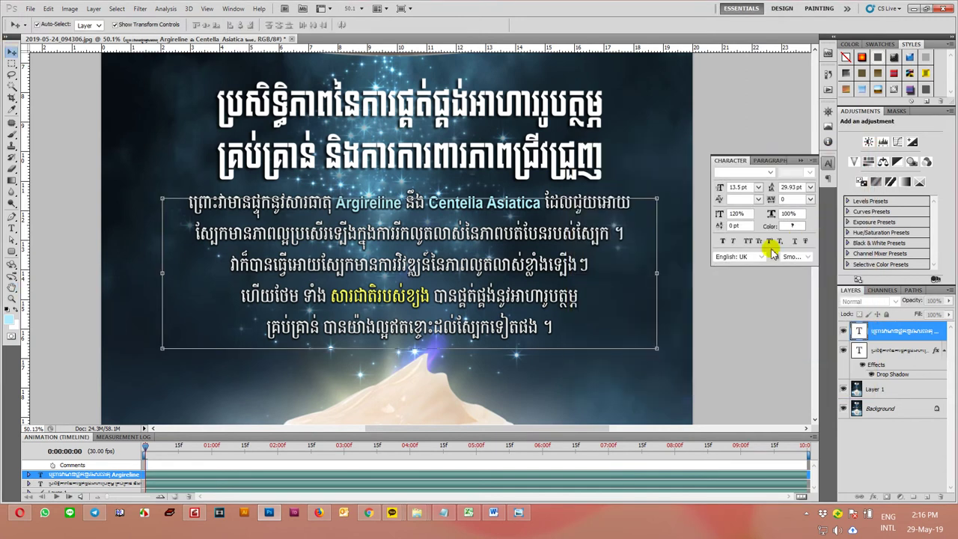
key("ctrl+0")
key("ctrl+minus")
key("ctrl+minus")
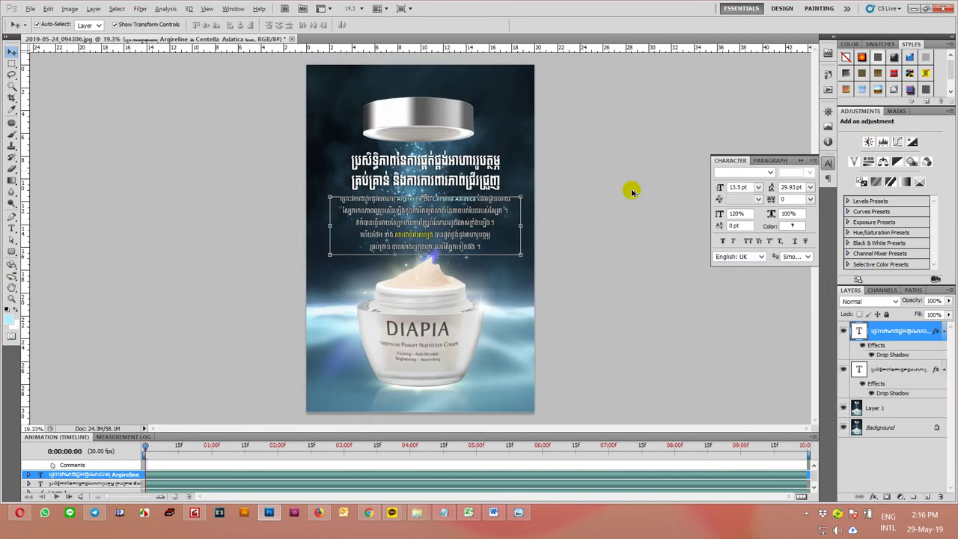
key("m")
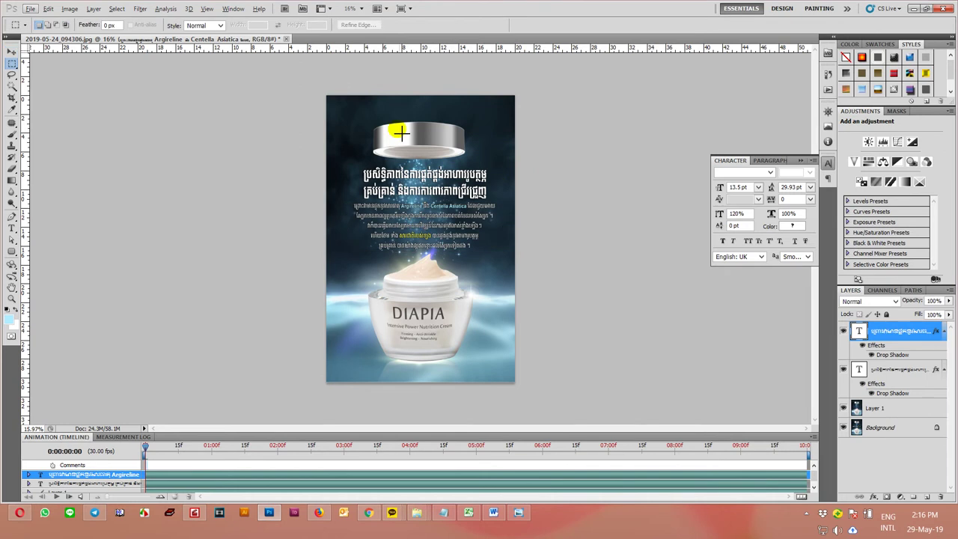
left_click_drag(322, 94, 624, 371)
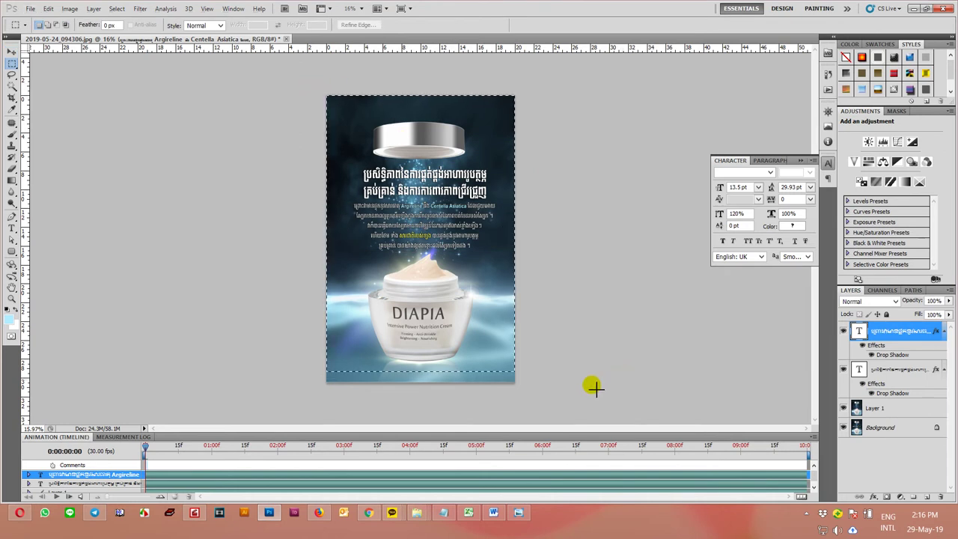
scroll(592, 386, "up", 2)
scroll(505, 357, "up", 2)
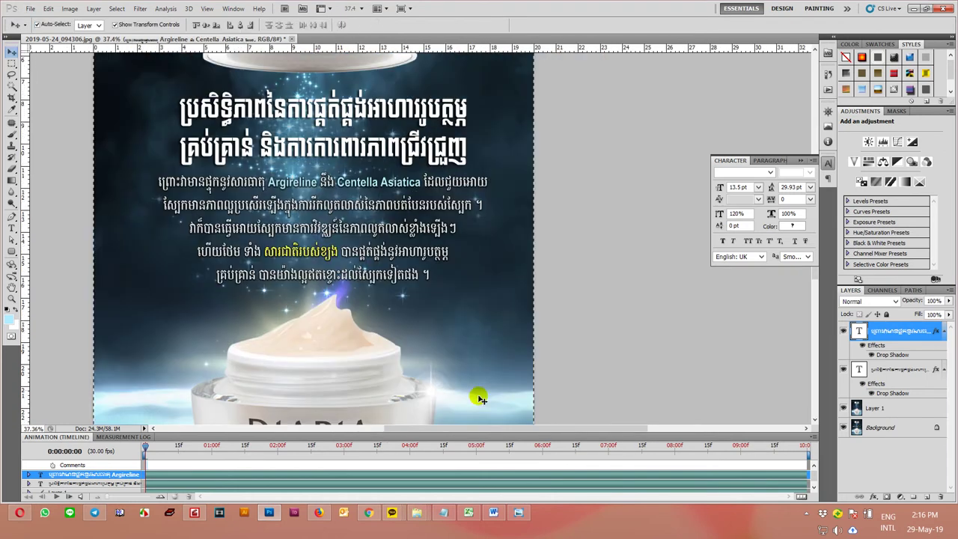
left_click_drag(478, 395, 556, 150)
Check the layers under the jar and select Layer 1, leaving its transform unchanged.
key("v")
right_click(558, 285)
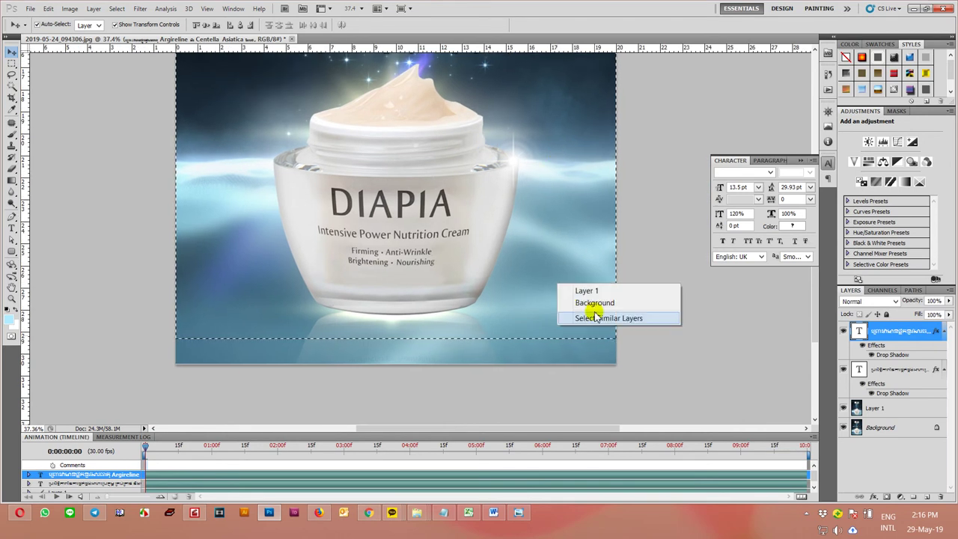
left_click(514, 318)
right_click(495, 323)
left_click(495, 320)
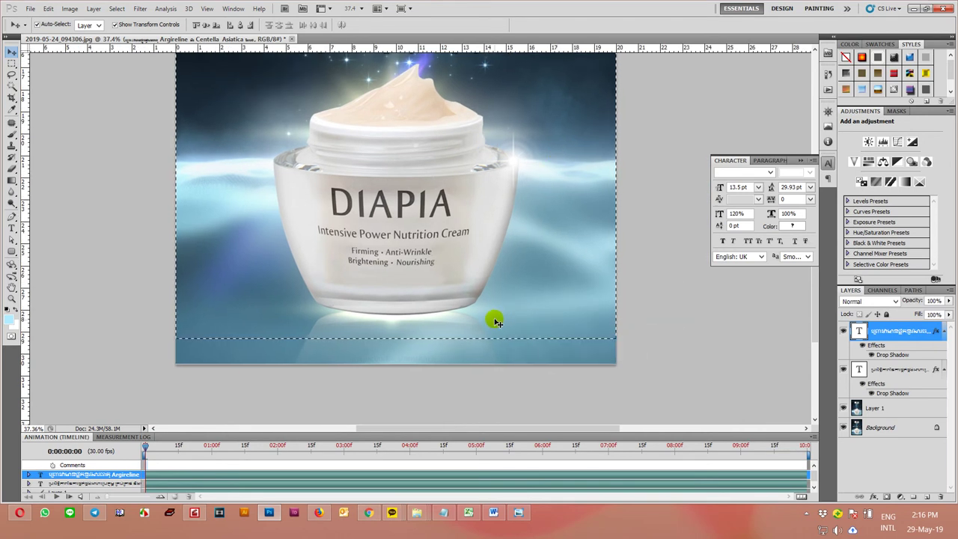
right_click(495, 319)
left_click(488, 317)
left_click(880, 416)
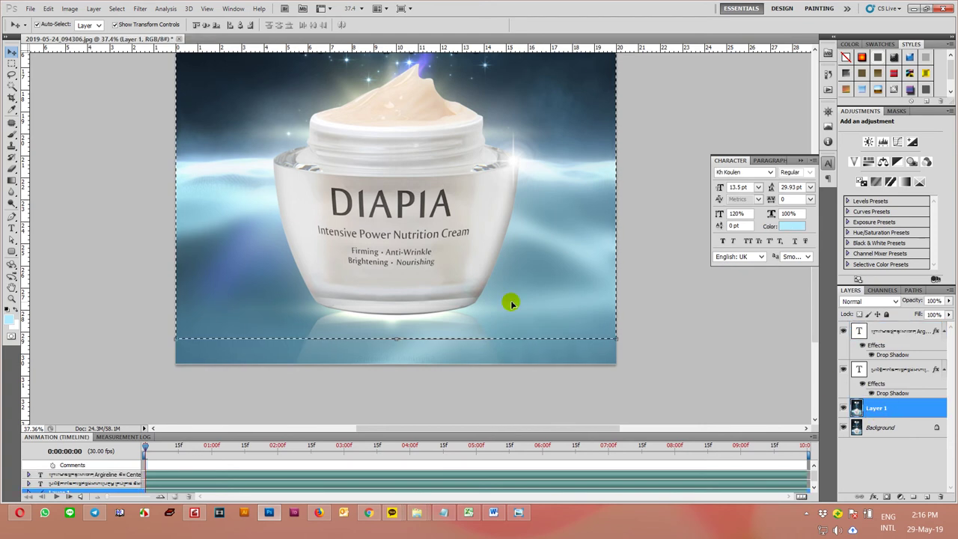
key("ctrl+t")
right_click(512, 303)
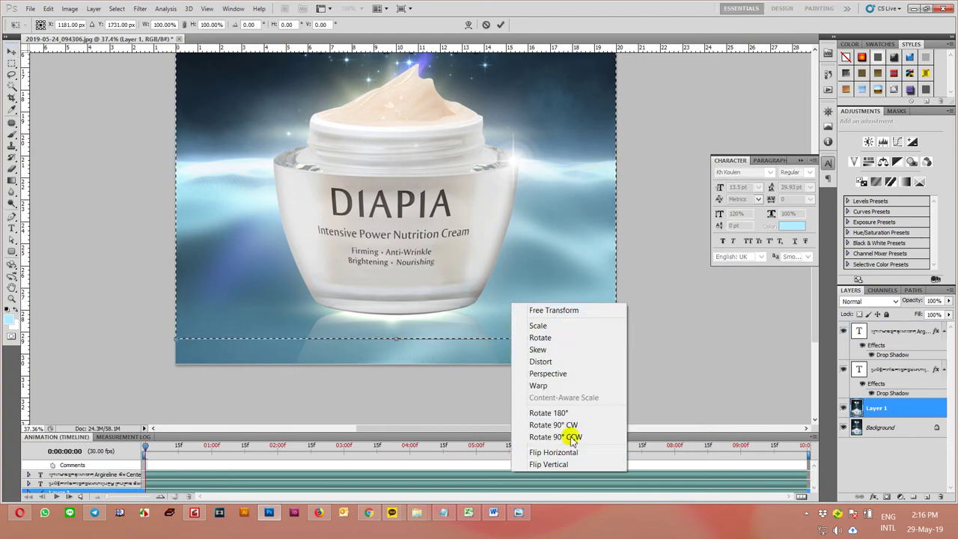
left_click(461, 296)
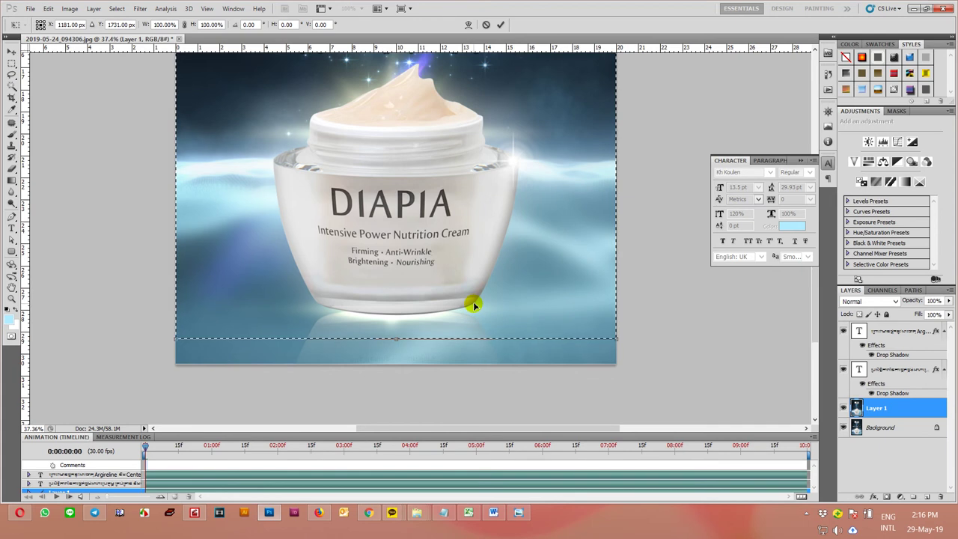
key("Return")
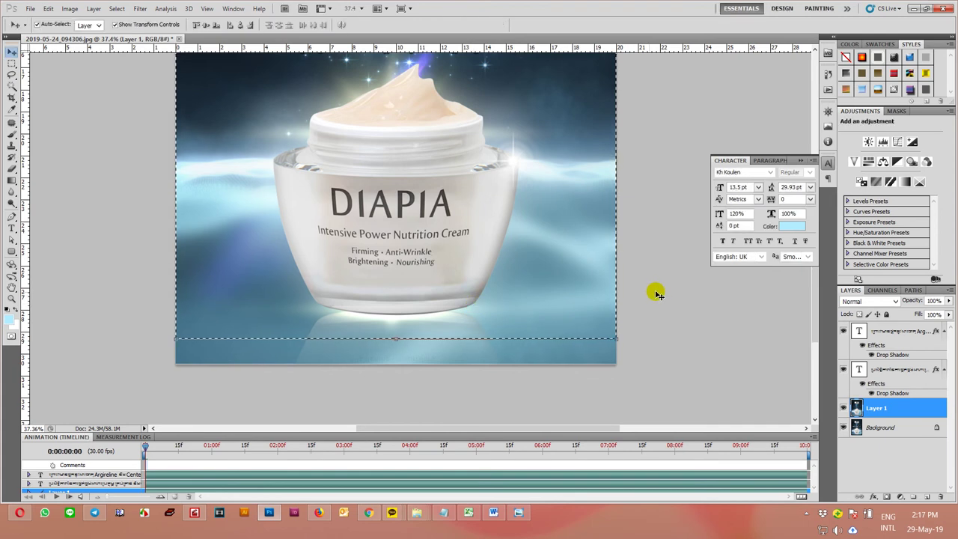
Select the entire canvas and crop the image to it, trimming overhanging content.
scroll(619, 330, "down", 2)
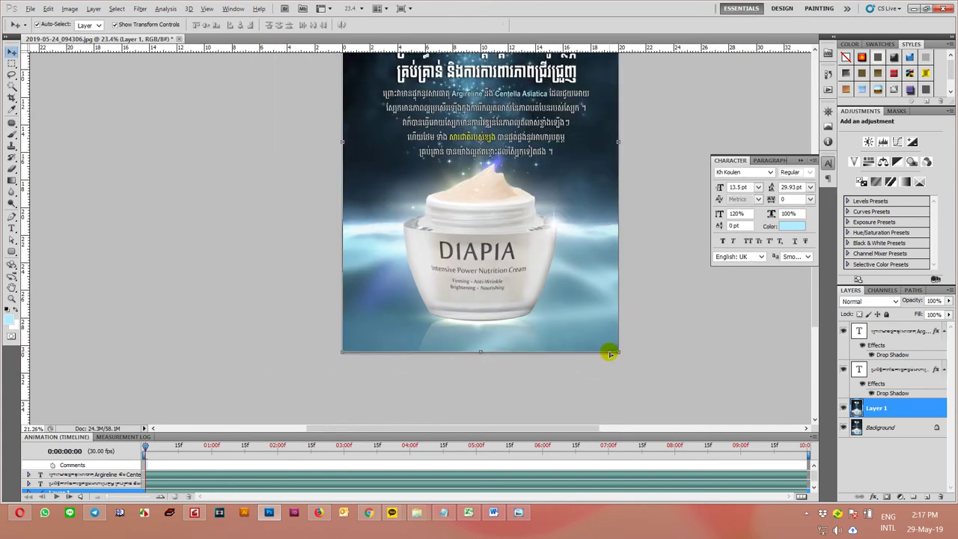
scroll(610, 353, "down", 1)
key("m")
left_click_drag(317, 80, 510, 310)
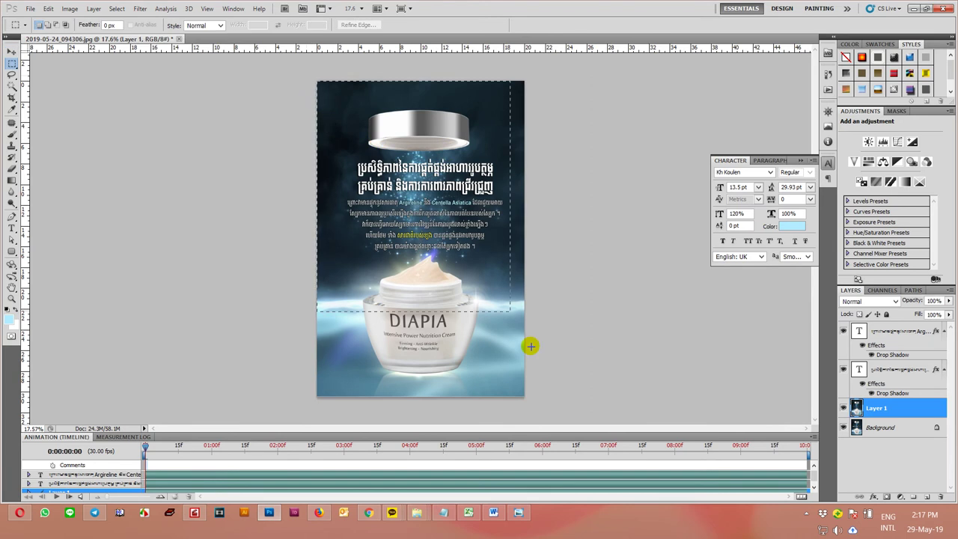
key("ctrl+a")
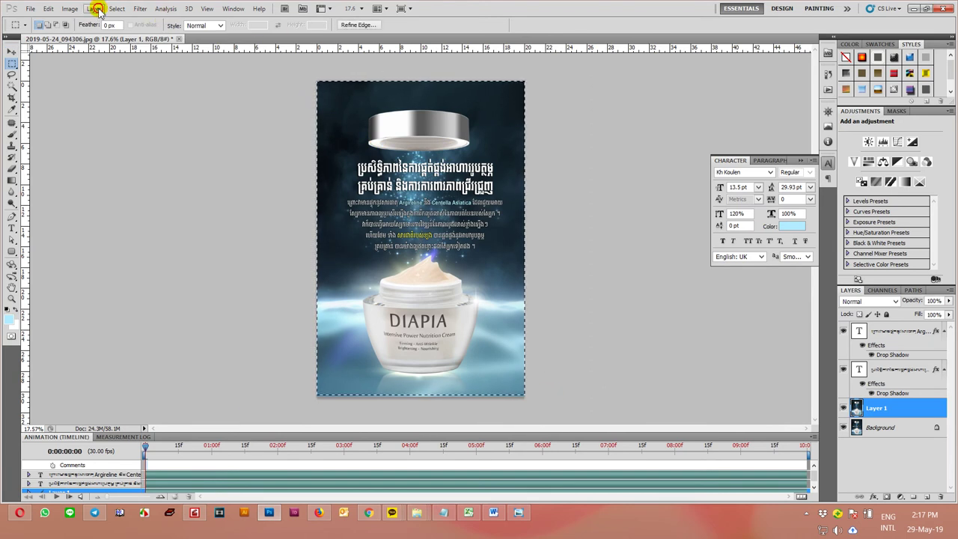
left_click(70, 8)
left_click(82, 132)
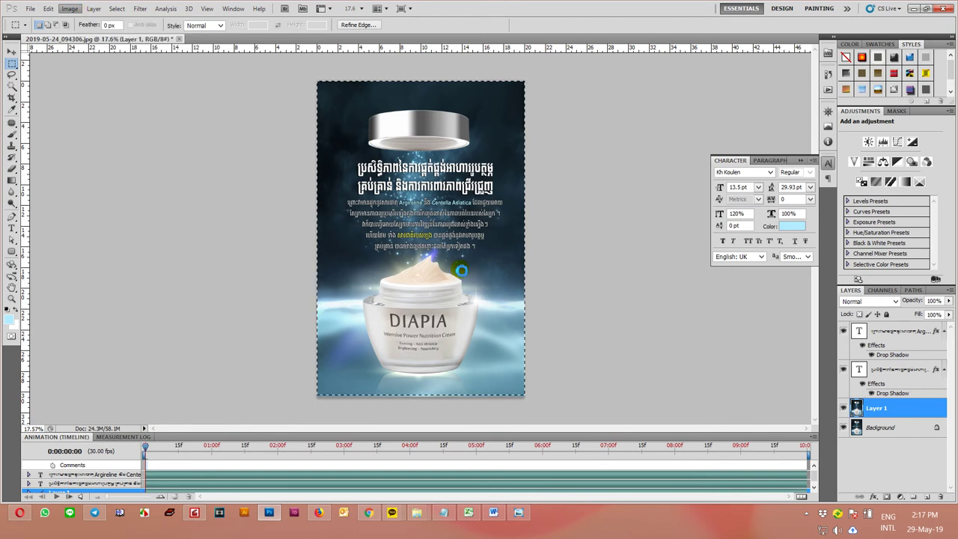
Select both the Khmer body and Khmer title text layers with the Move tool.
scroll(441, 187, "up", 3)
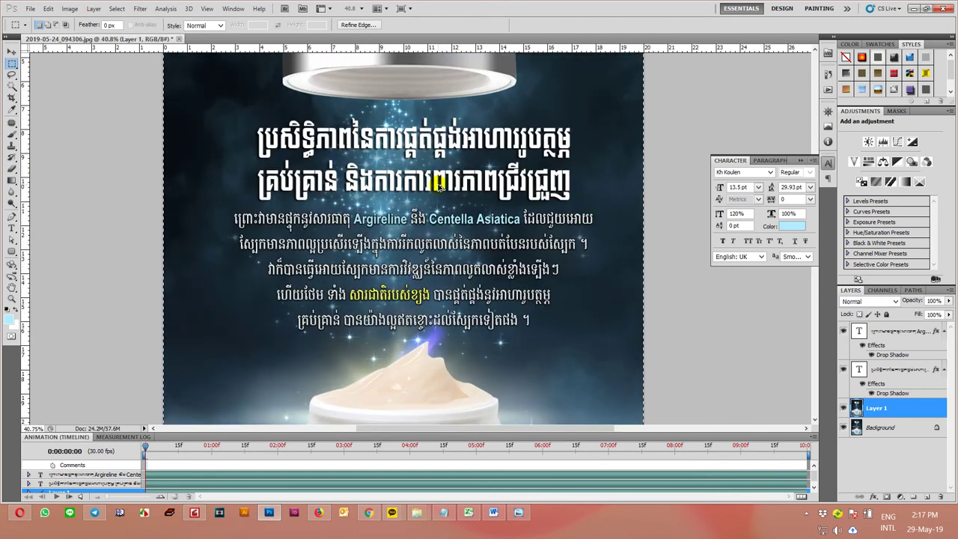
scroll(440, 187, "down", 3)
scroll(456, 223, "up", 3)
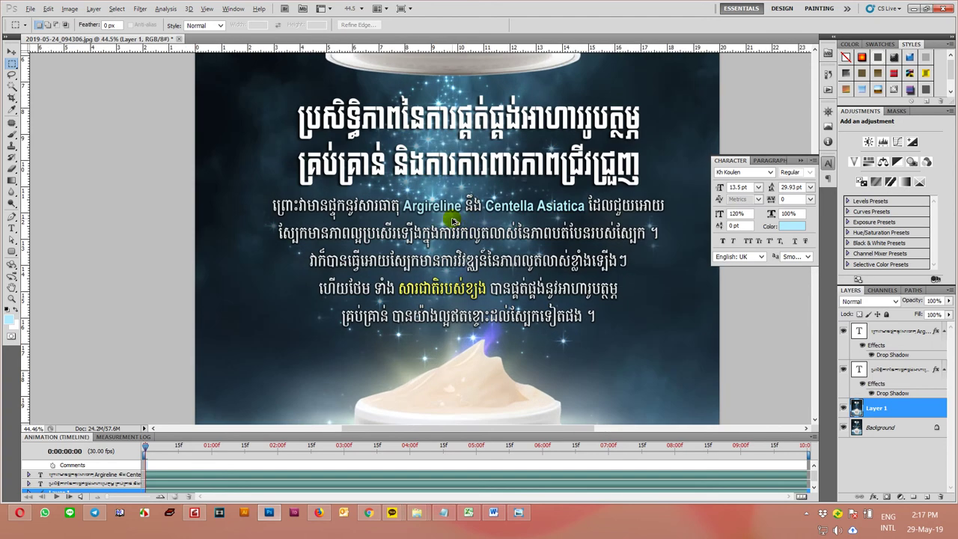
key("v")
left_click(468, 243)
left_click(483, 166, "shift")
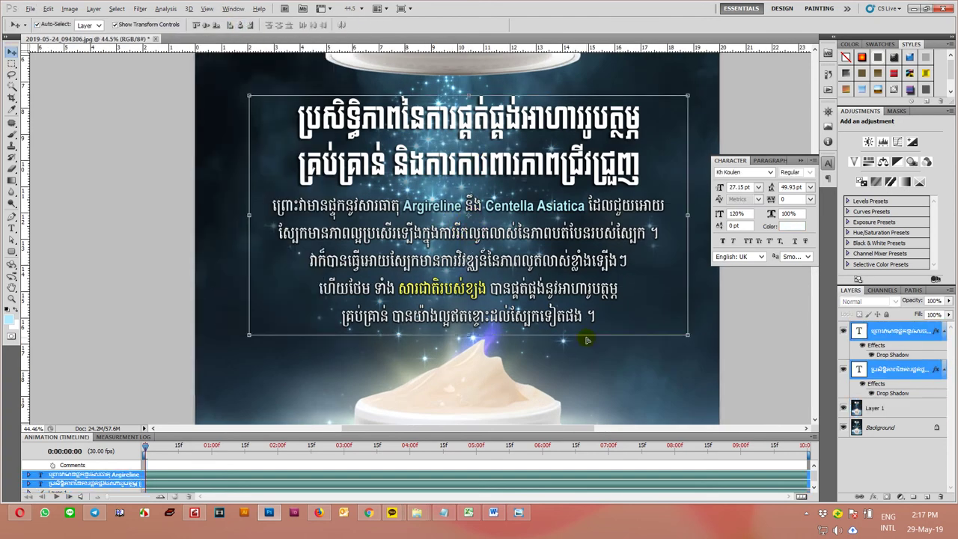
Enlarge both Khmer text blocks to about 103% and group them with Layer 1.
scroll(587, 340, "down", 2)
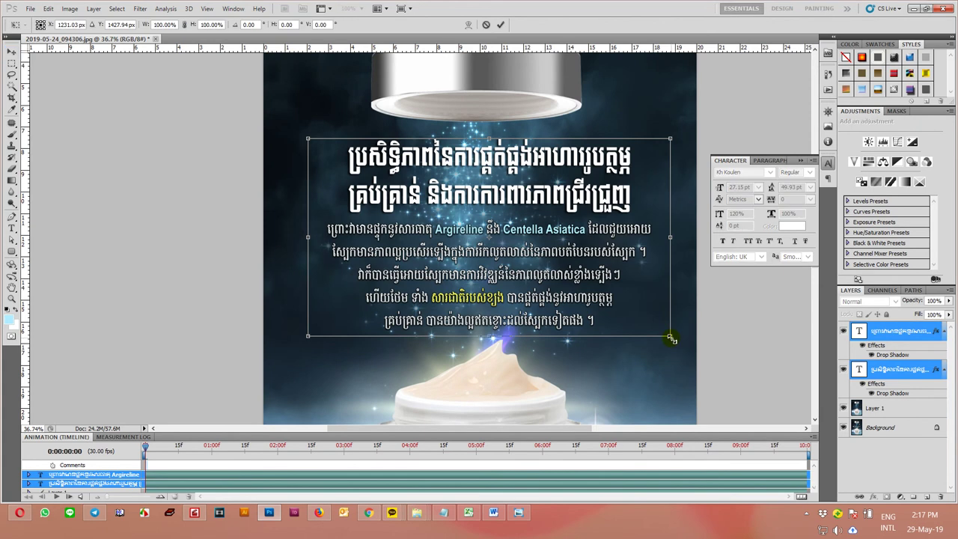
left_click_drag(678, 342, 676, 341)
key("Return")
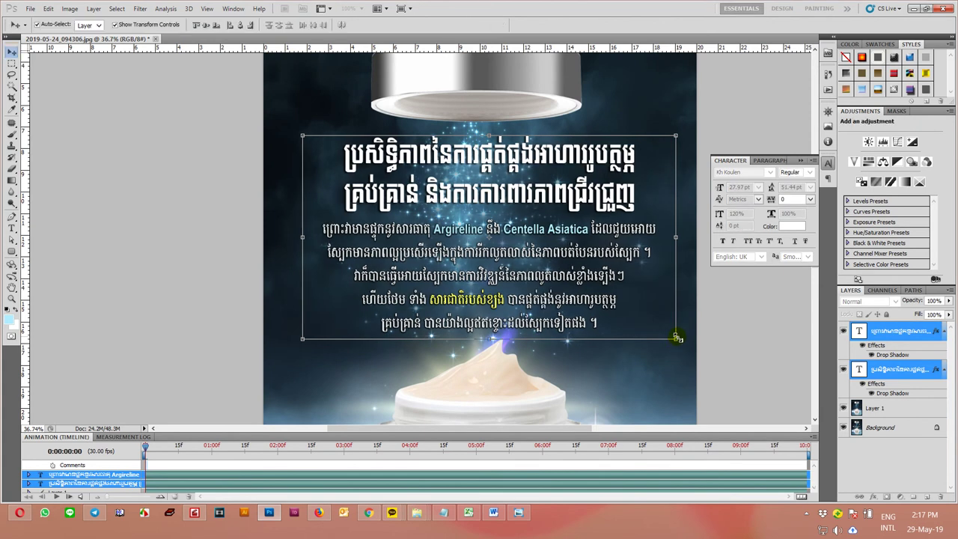
left_click(881, 377)
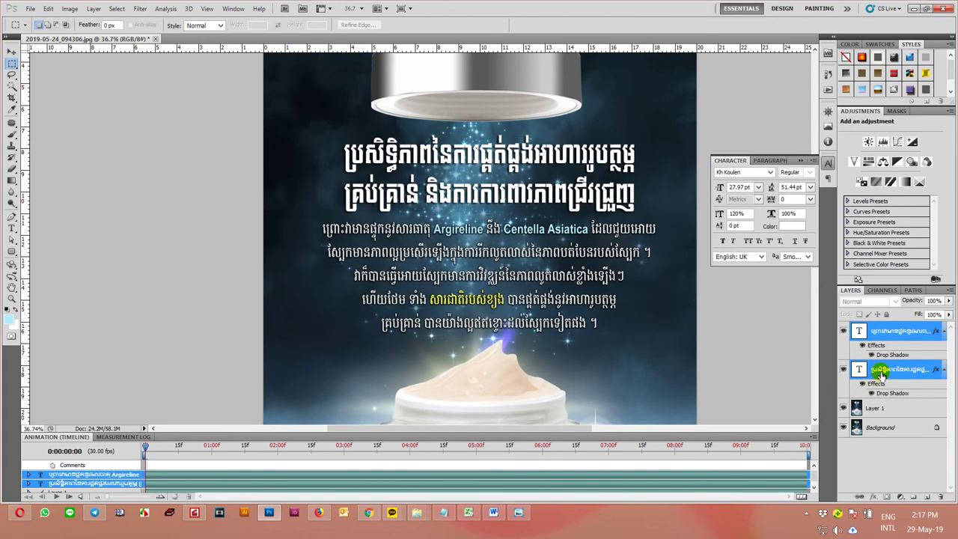
left_click(882, 408)
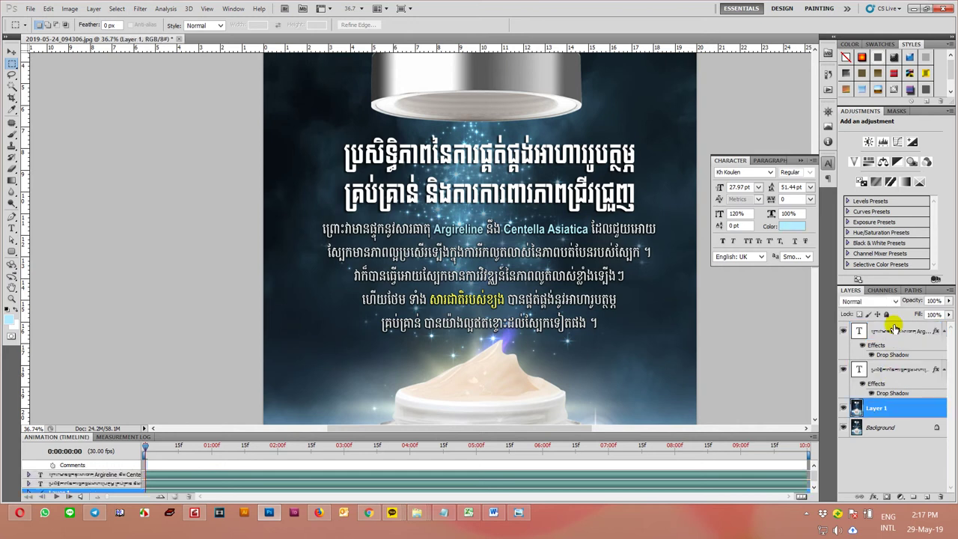
left_click(894, 329, "shift")
key("ctrl+g")
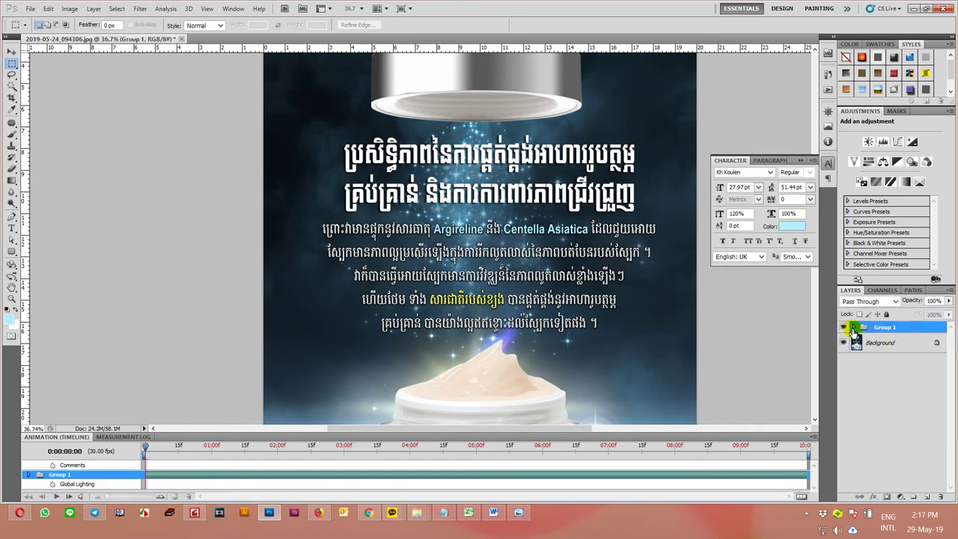
Toggle Group 1's visibility to compare versions, then expand it and select the body text layer.
left_click(846, 329)
left_click(846, 329)
left_click(846, 329)
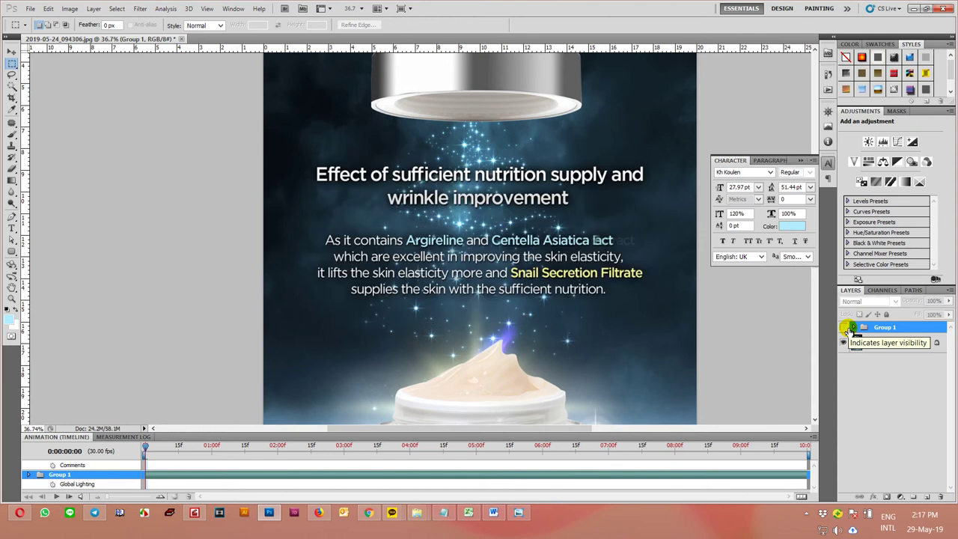
left_click(846, 328)
left_click(846, 329)
left_click(846, 328)
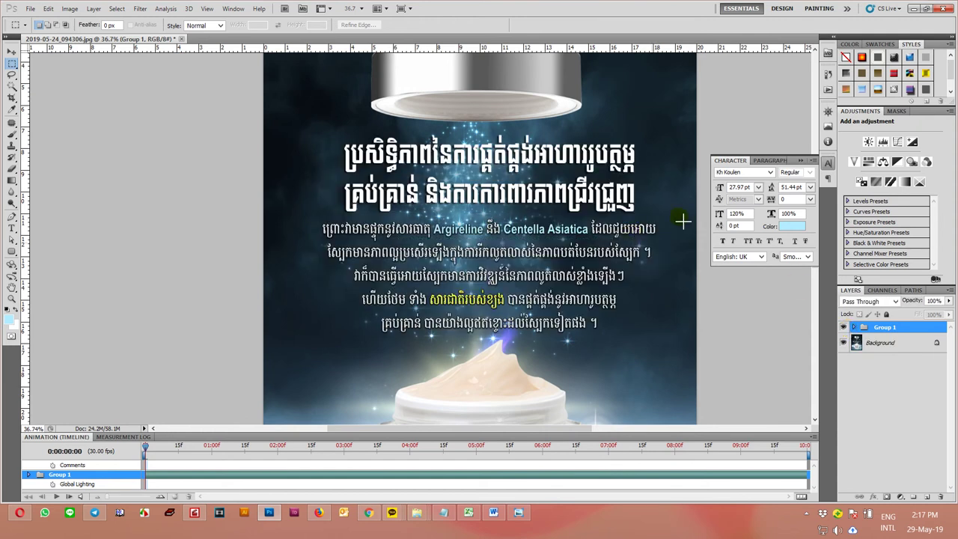
left_click(845, 329)
left_click(845, 329)
left_click(853, 327)
left_click(898, 342)
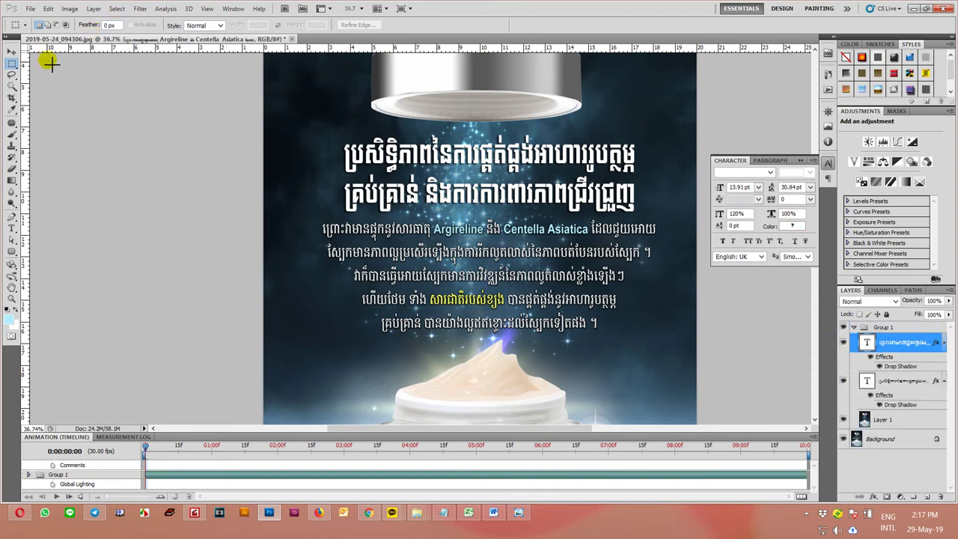
Insert a space between two words in the headline's second line, then start Save As.
key("r")
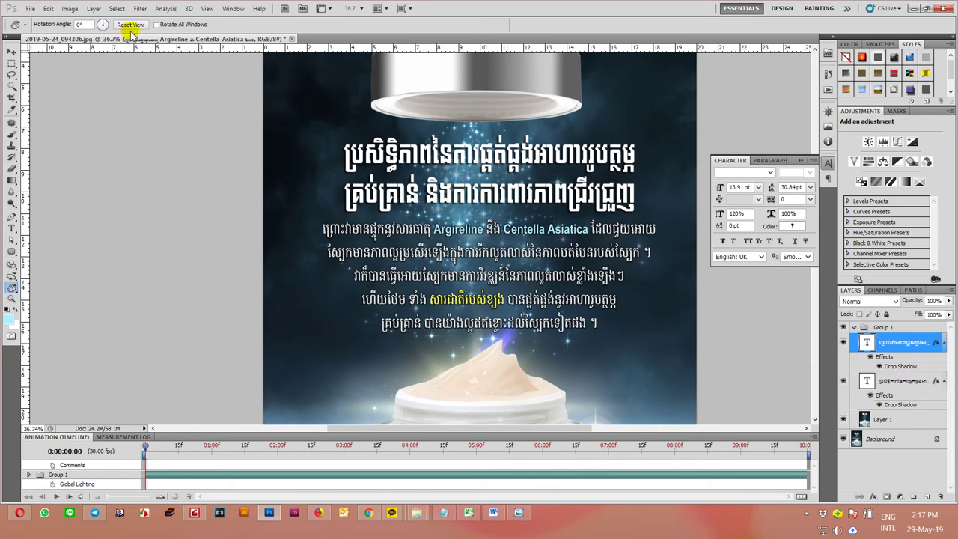
key("t")
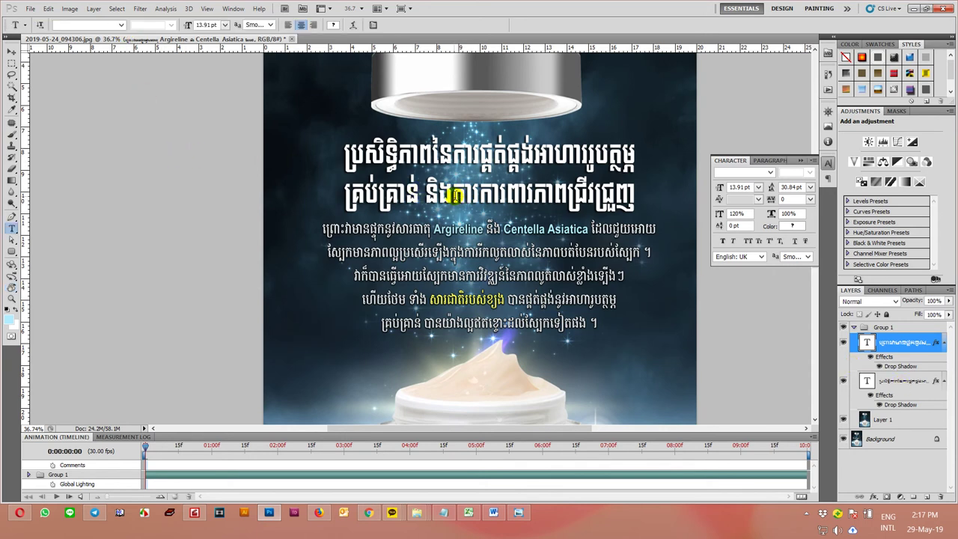
left_click(454, 196)
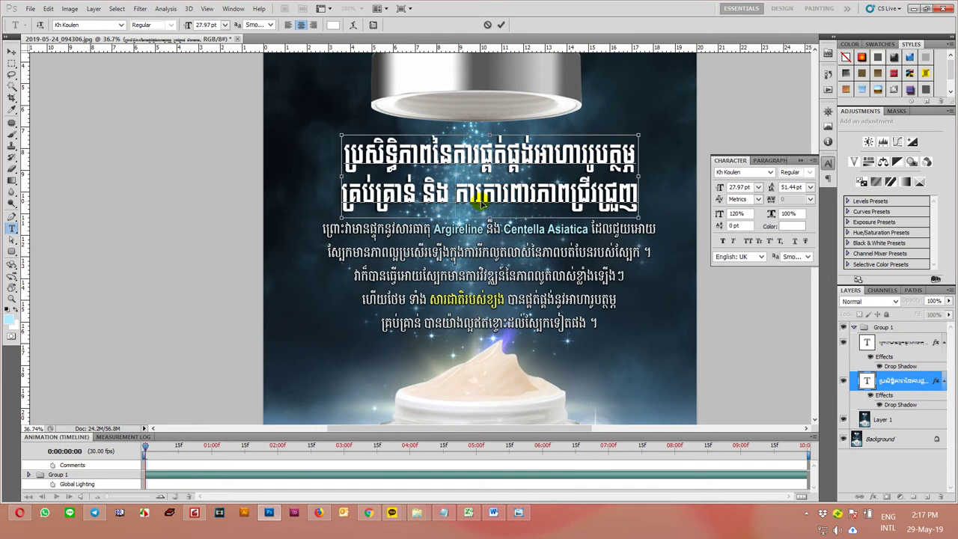
key("ctrl+Return")
key("v")
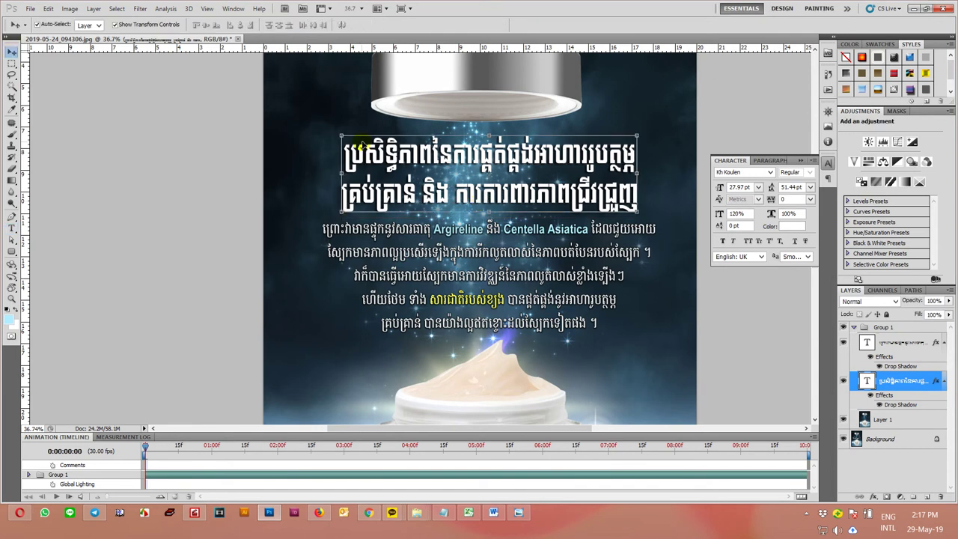
key("ctrl+shift+s")
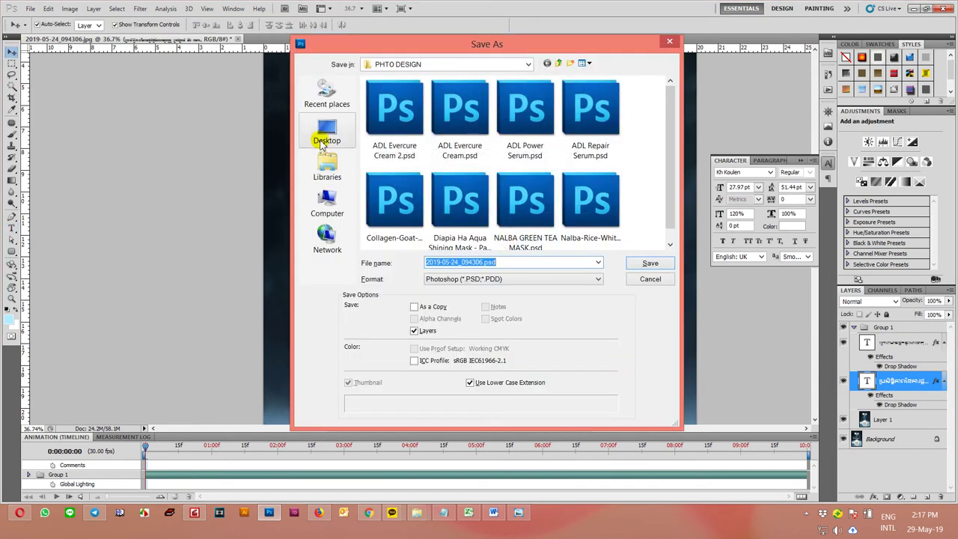
Point the Save As location to the Desktop and review the ad text in Word.
left_click(327, 131)
left_click(493, 512)
scroll(464, 288, "up", 5)
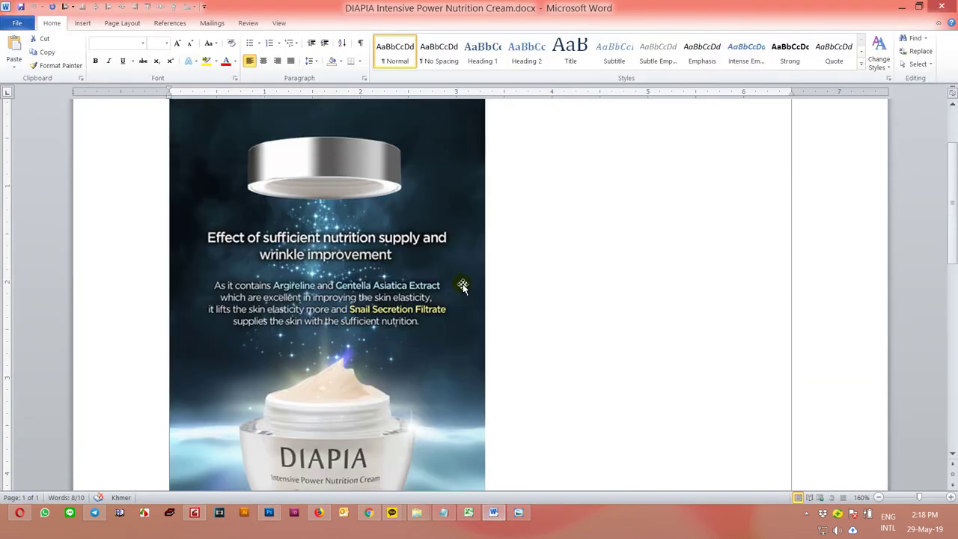
scroll(460, 280, "up", 3)
scroll(458, 269, "down", 9)
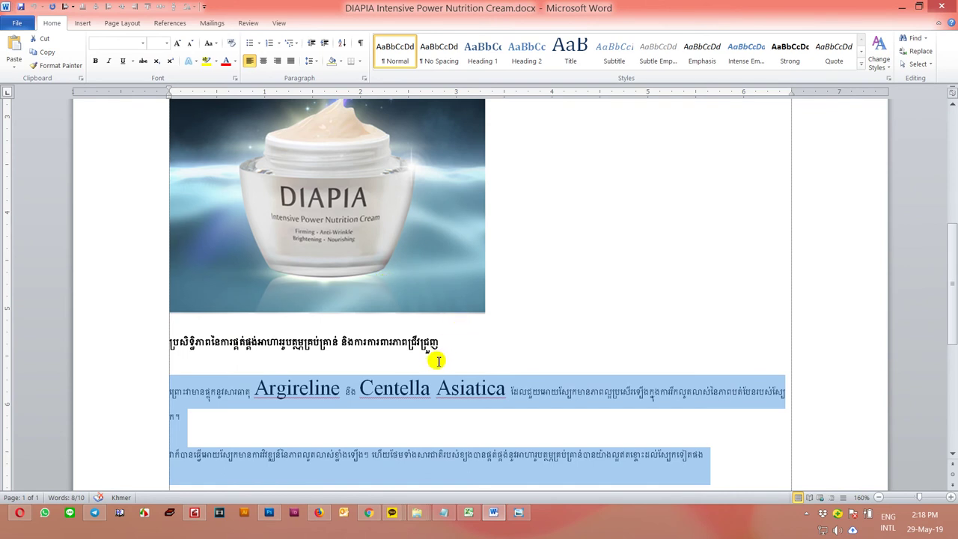
Select the DIAPIA cream YouTube video title in Firefox and return to Photoshop.
left_click(316, 516)
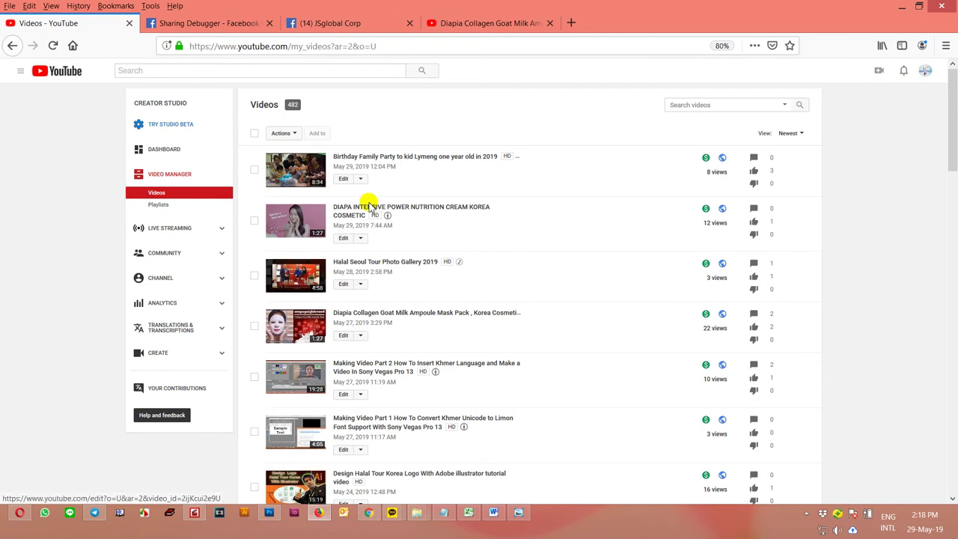
left_click_drag(330, 205, 365, 215)
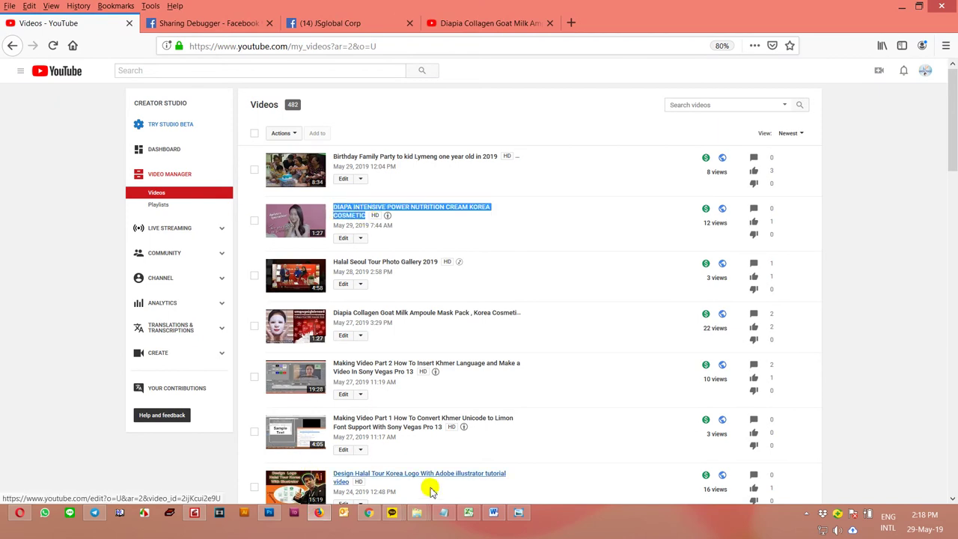
left_click(269, 512)
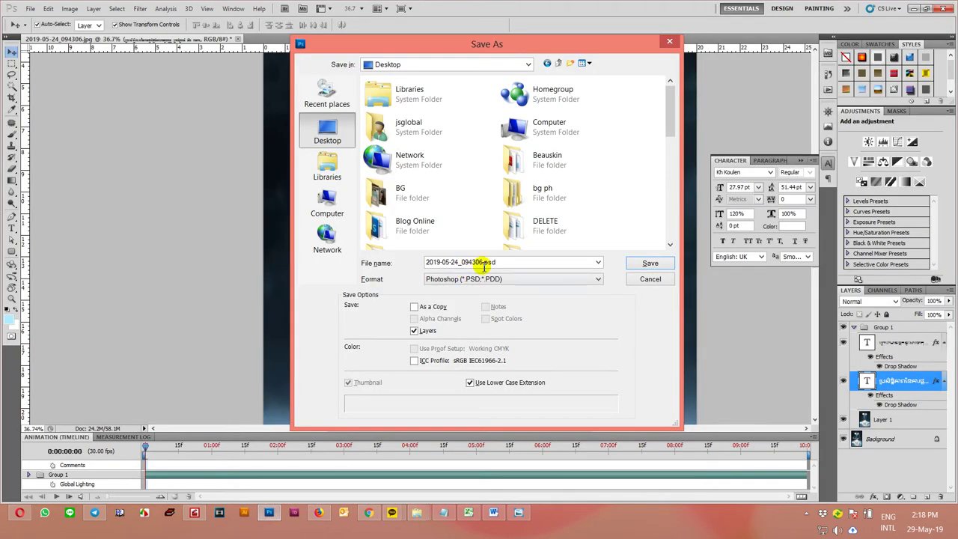
Save the PSD to the Desktop as 'DIAPA INTENSIVE POWER NUTRITION CREAM KOREA COSMETIC.psd' with maximum compatibility.
key("ctrl+v")
left_click(644, 263)
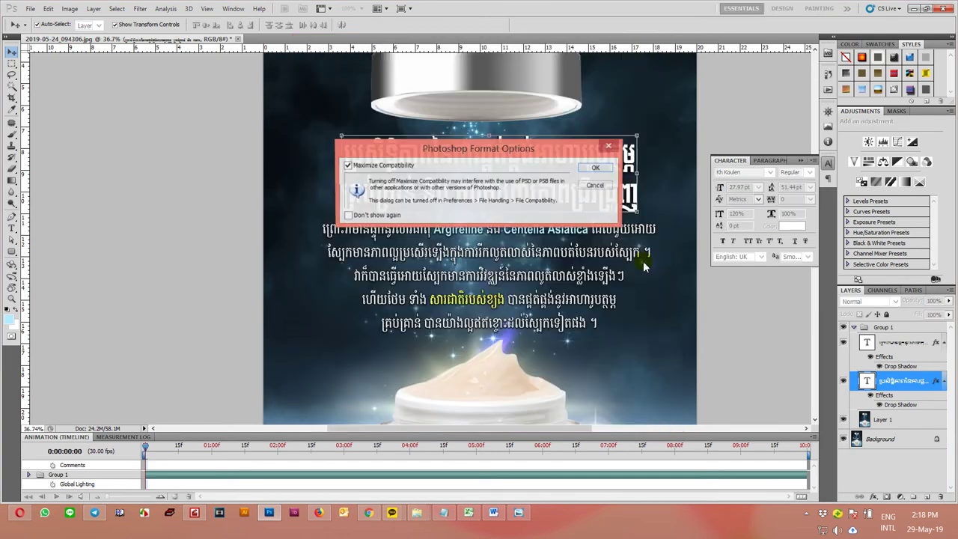
left_click(597, 166)
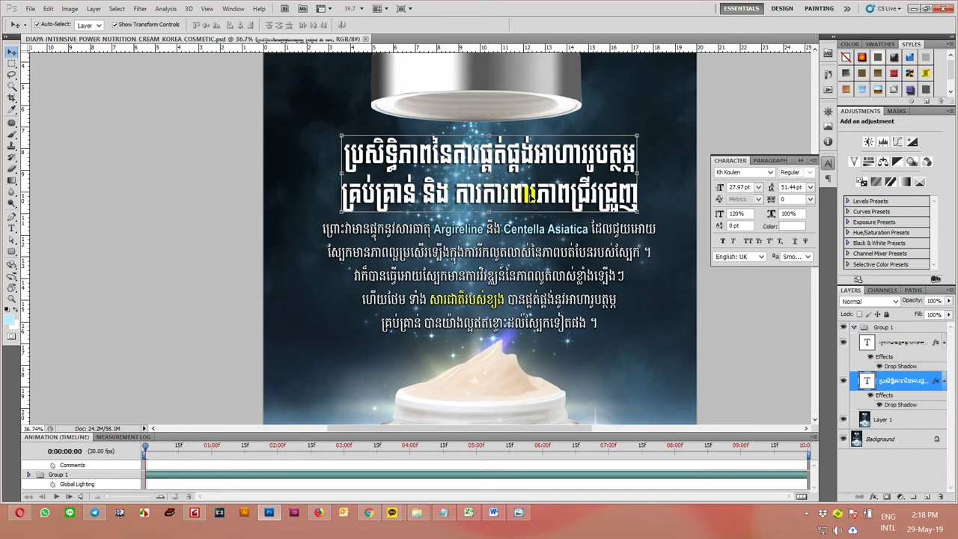
Deselect the text layer and open Save for Web, accepting the large-image warning.
left_click(718, 355)
key("ctrl+alt+shift+s")
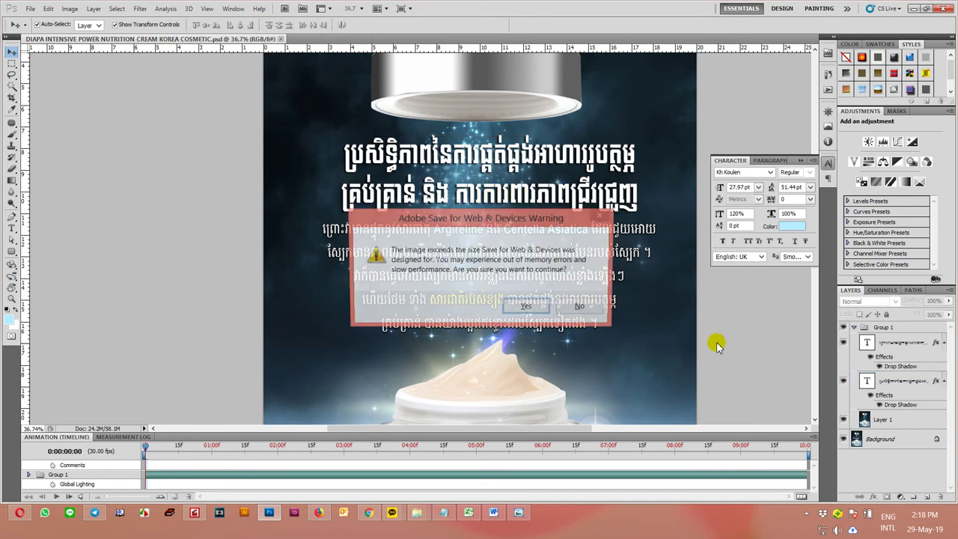
left_click(508, 306)
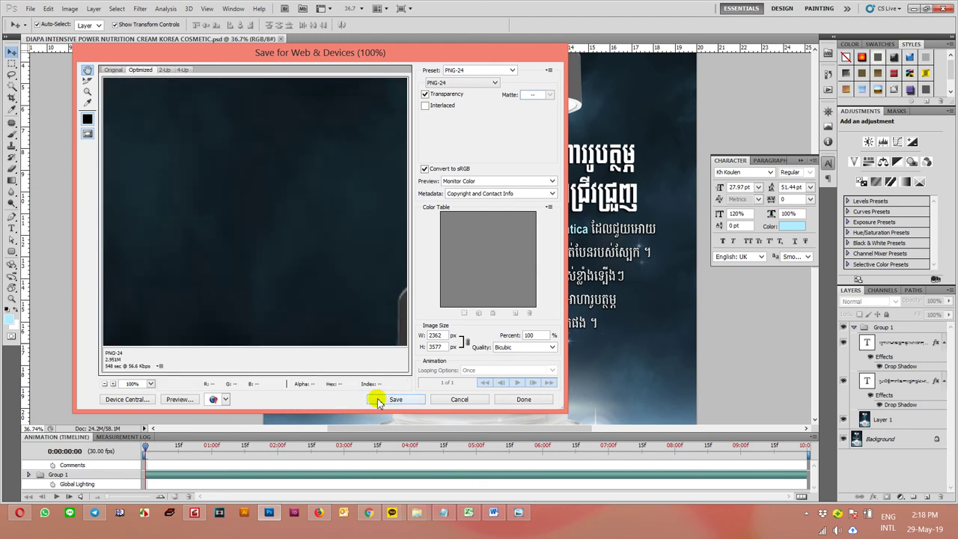
Export a 1500 × 2272 px JPEG copy at maximum quality 100 for the web.
double_click(435, 336)
type("2000")
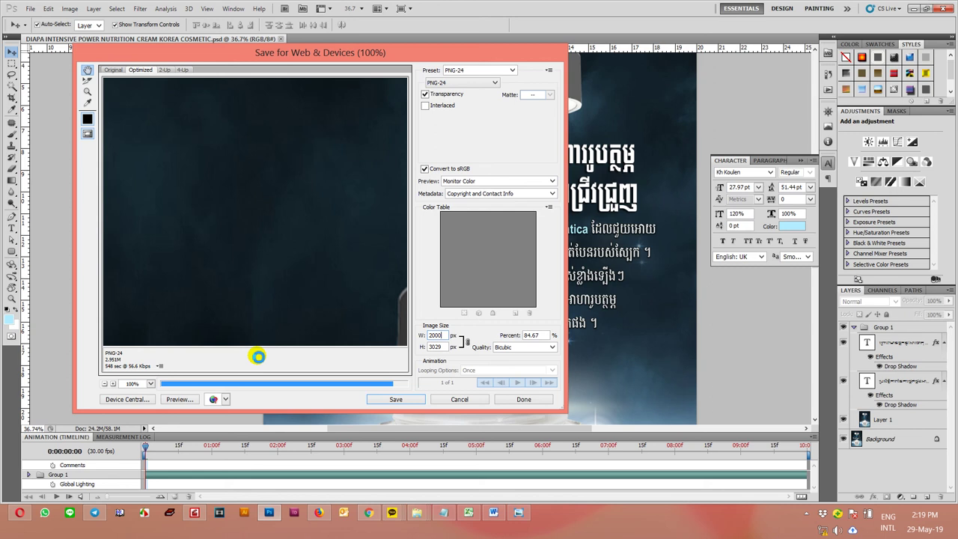
key("Tab")
left_click(377, 332)
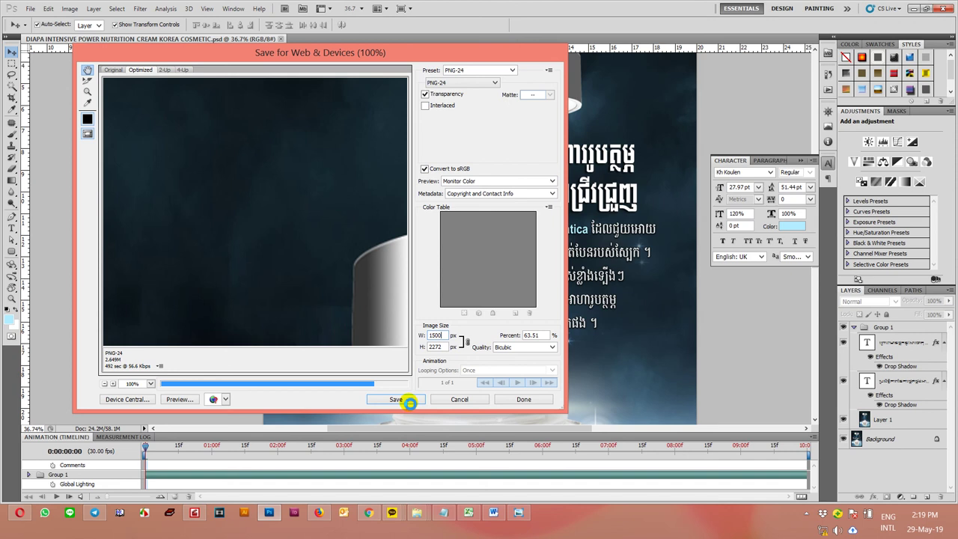
left_click(483, 82)
left_click(460, 99)
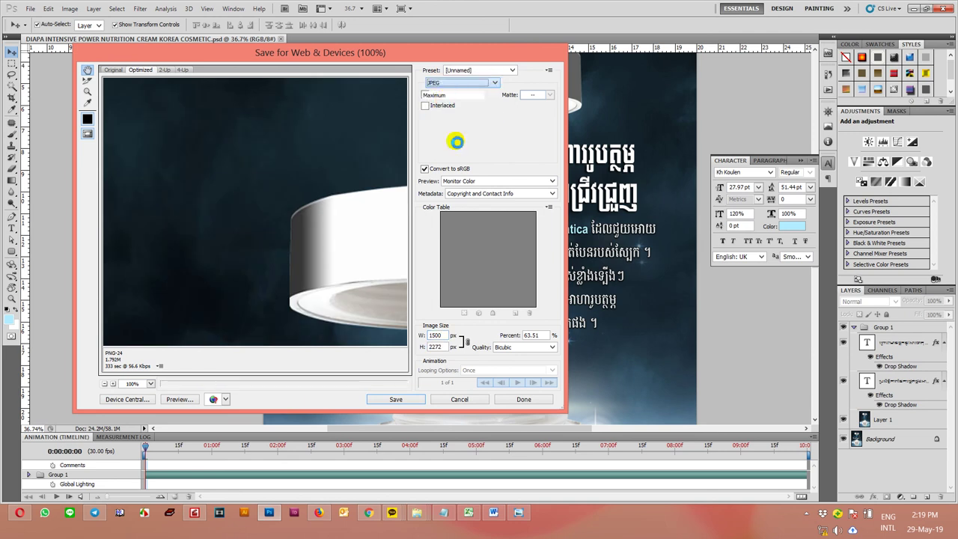
left_click(397, 399)
left_click(437, 391)
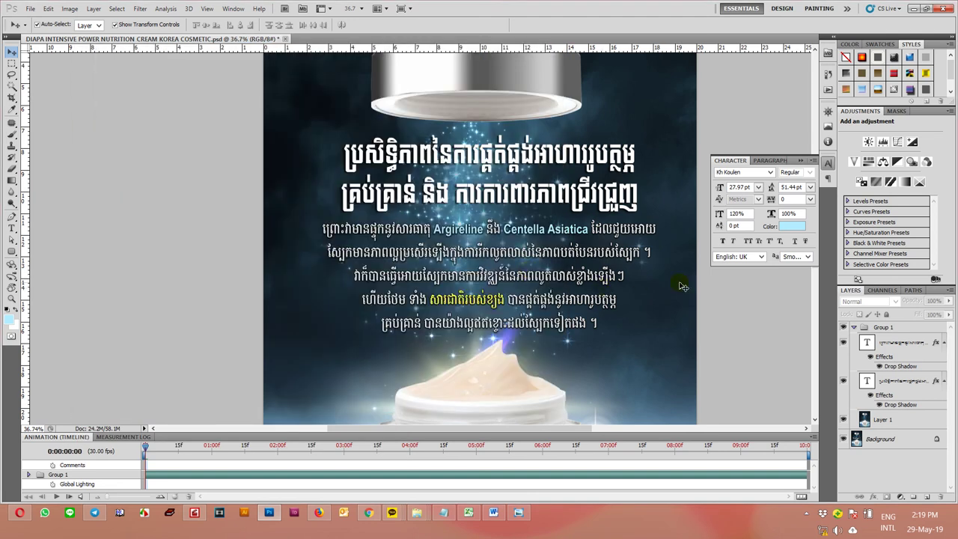
Fit the finished DIAPIA poster, with jar and Khmer text, in the window.
key("ctrl+0")
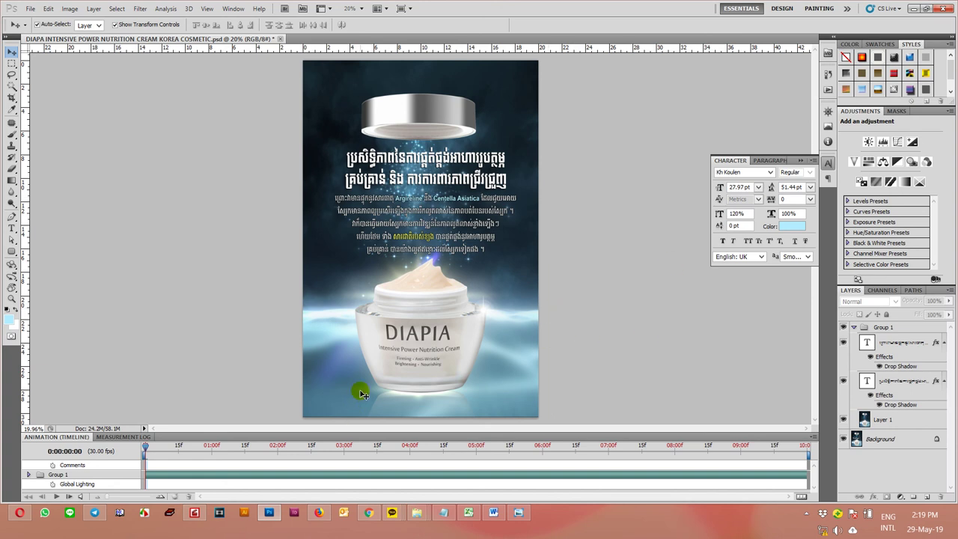
left_click(198, 521)
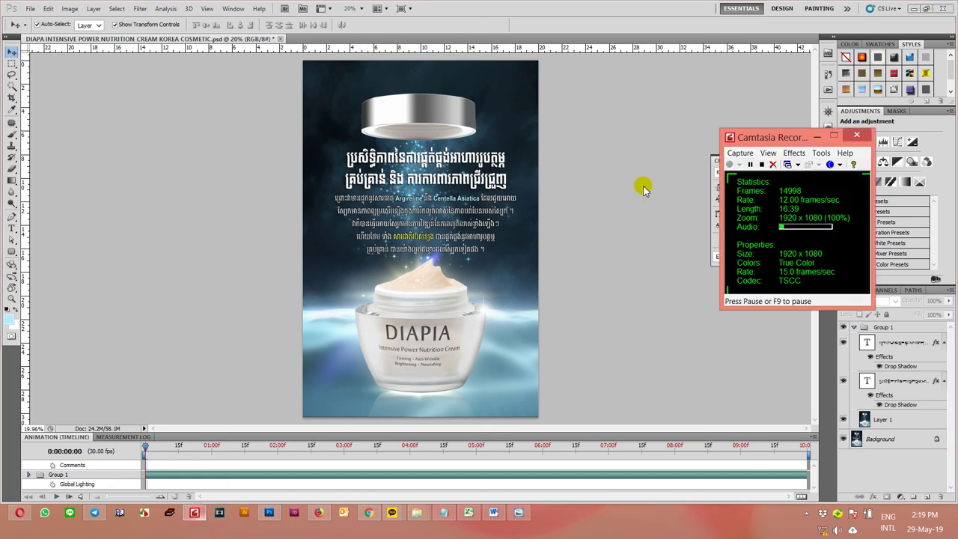